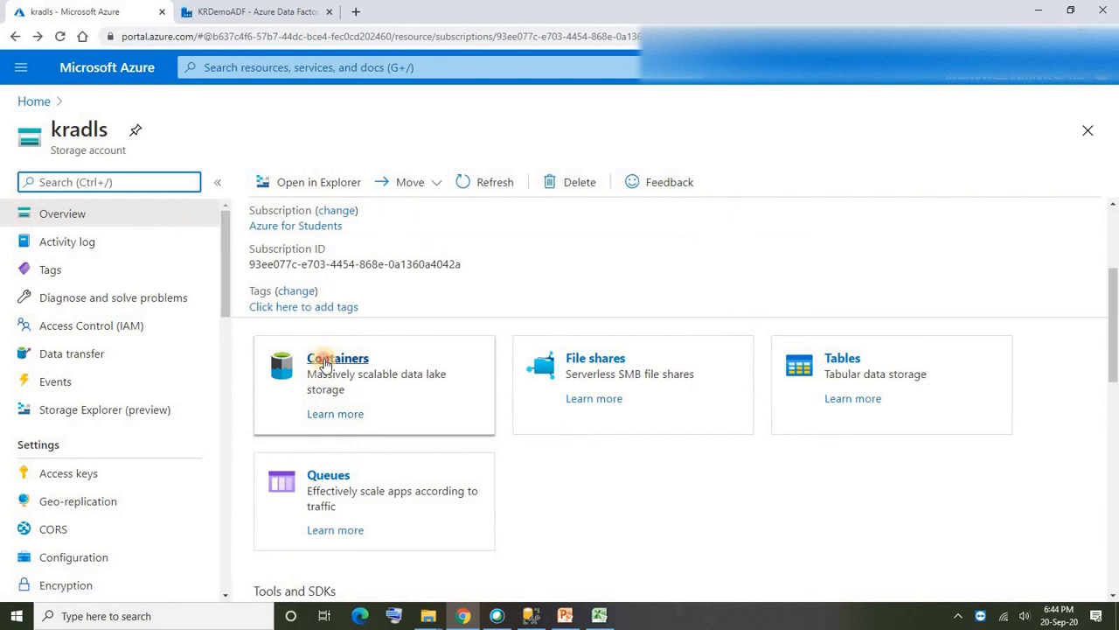
# - Open the ProductCategory_sales blob in the krdemo container and display its file contents
pyautogui.click(295, 288)
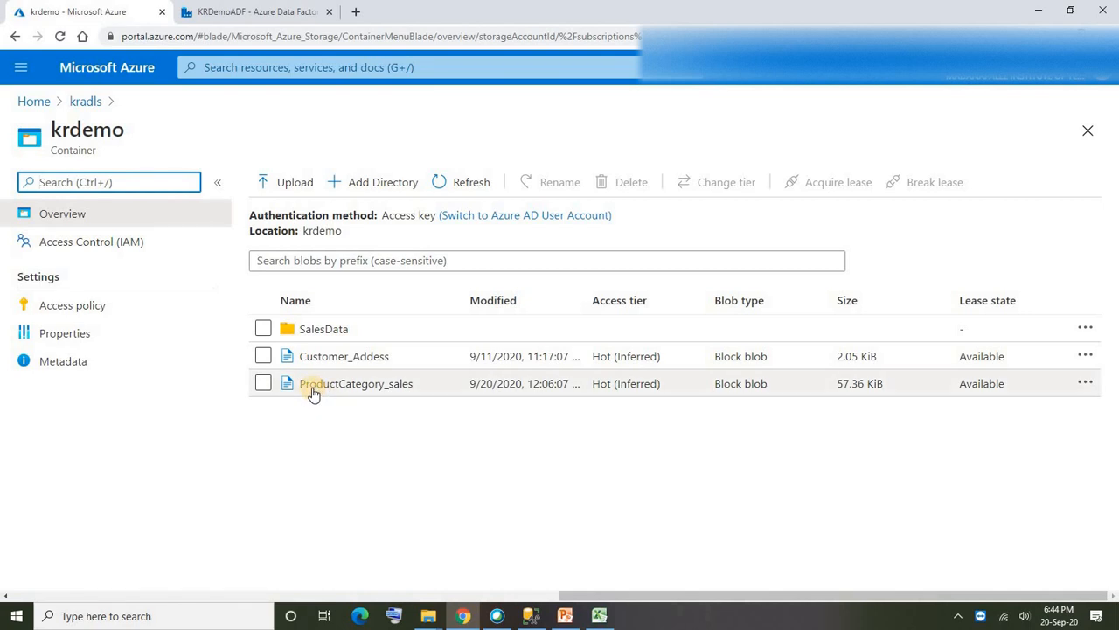
pyautogui.click(359, 385)
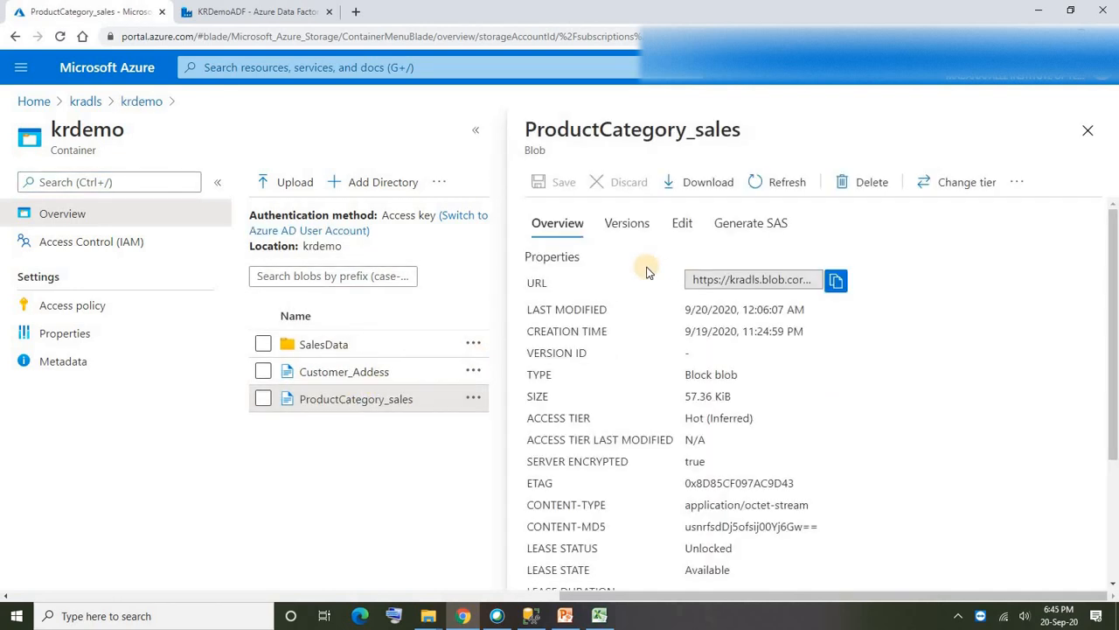
pyautogui.click(679, 232)
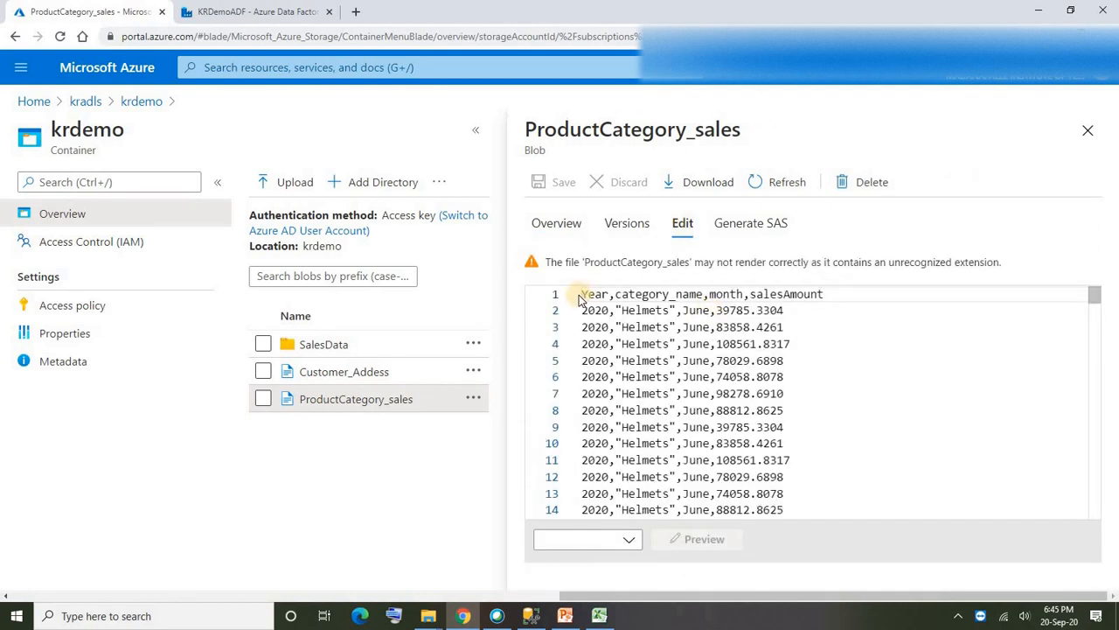
# - Examine the header row and the year, category, month and sales amount fields of the first data row
pyautogui.moveTo(583, 294); pyautogui.dragTo(831, 291)
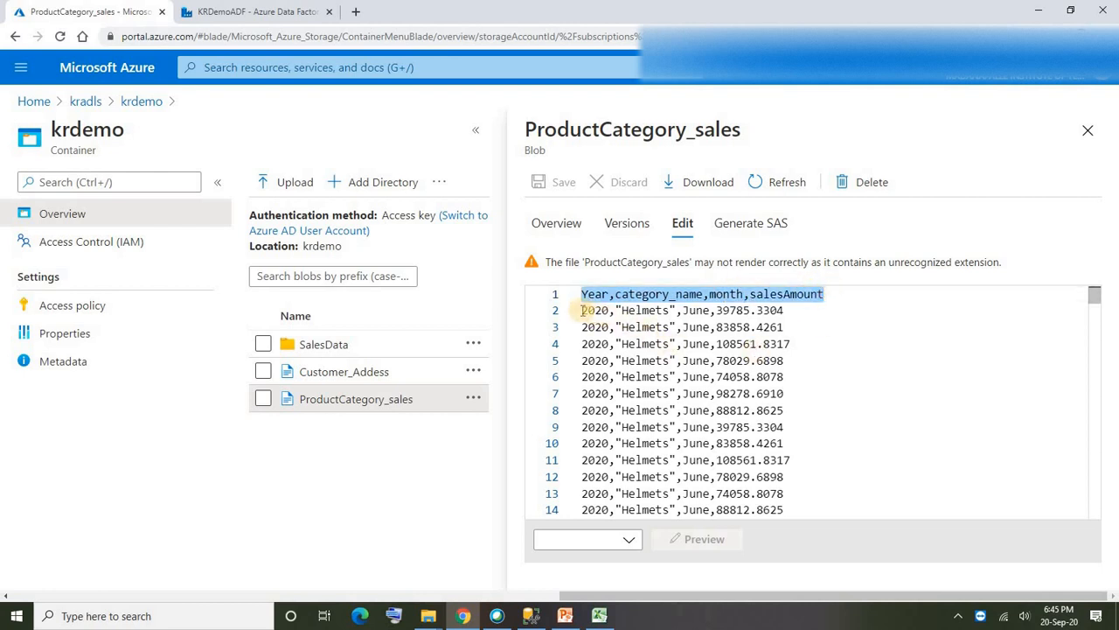
pyautogui.moveTo(581, 310); pyautogui.dragTo(785, 311)
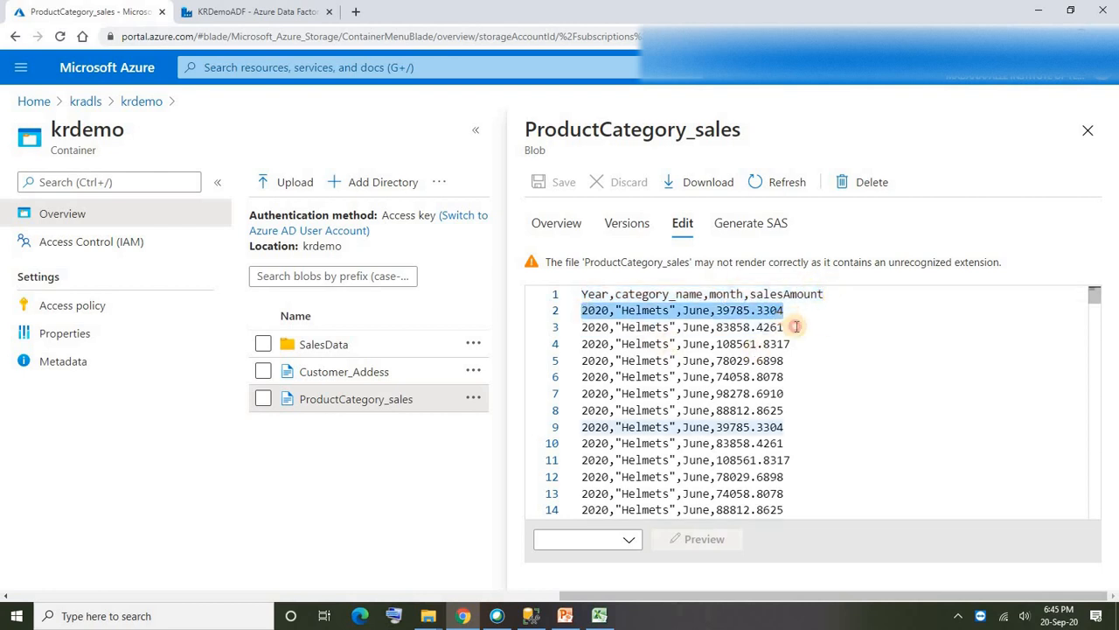
pyautogui.moveTo(860, 371); pyautogui.dragTo(716, 377)
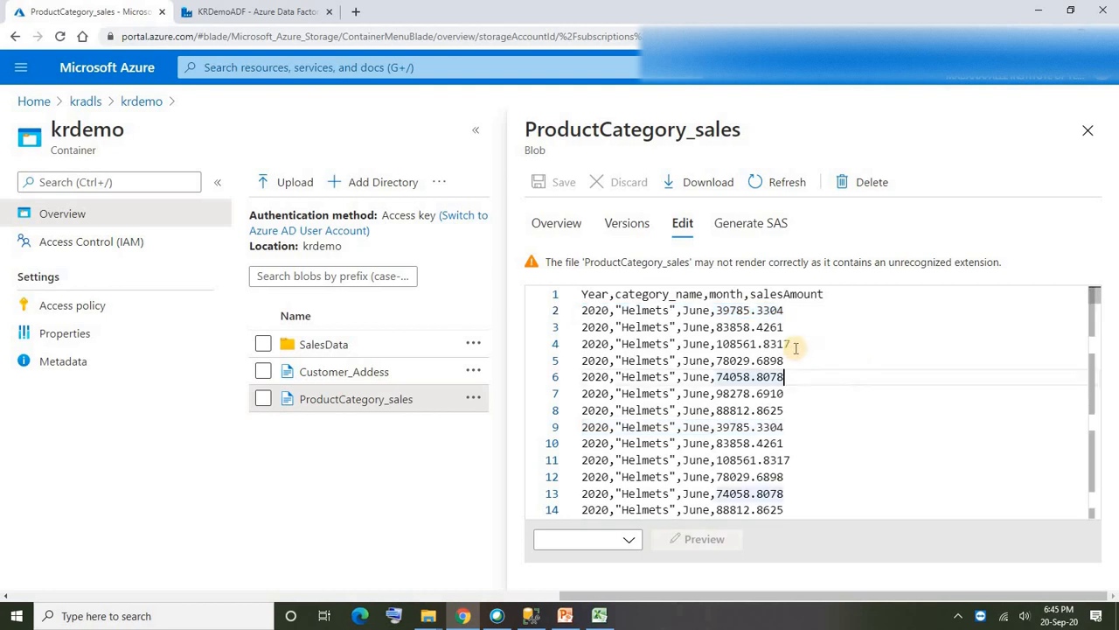
pyautogui.doubleClick(595, 312)
pyautogui.doubleClick(640, 311)
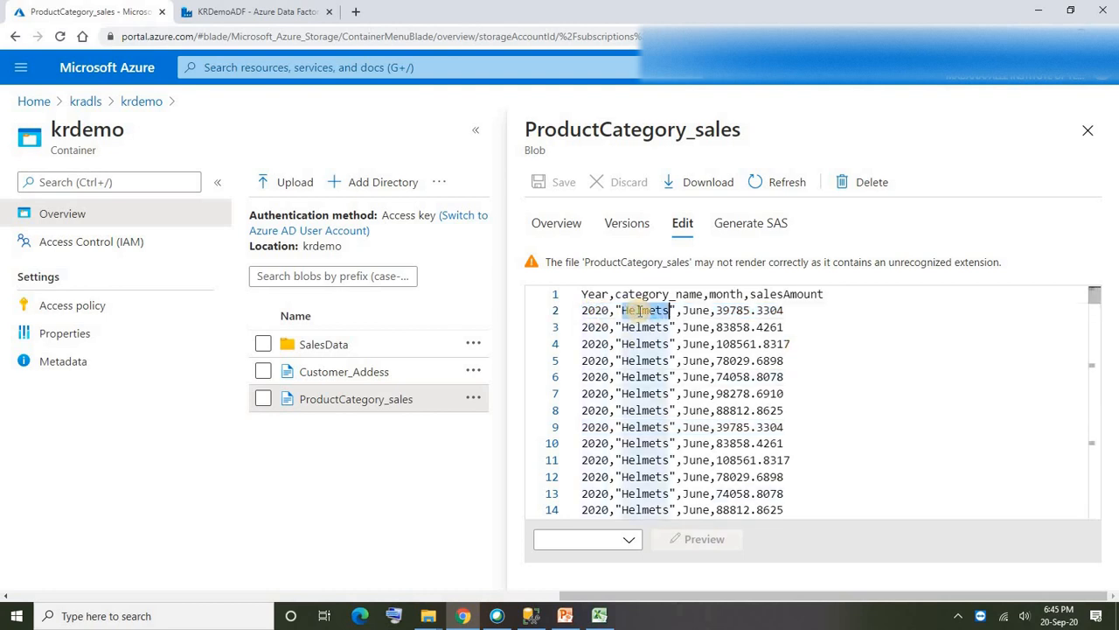
pyautogui.doubleClick(696, 310)
pyautogui.doubleClick(737, 311)
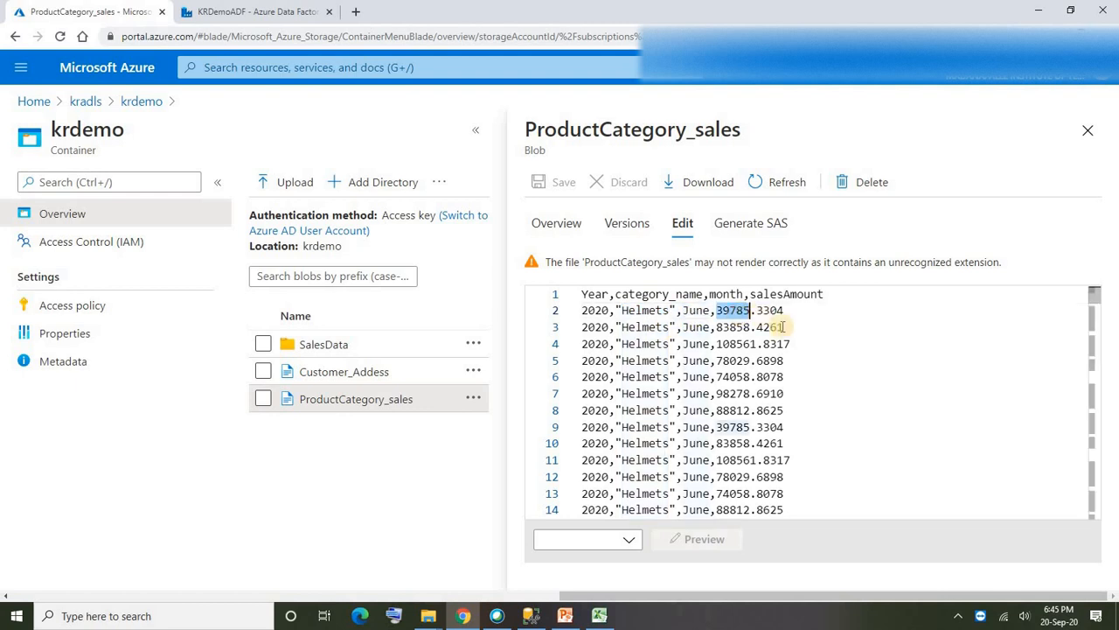
# - Look through the rows of ProductCategory_sales for the different product categories and months, and return to the beginning of the file
pyautogui.scroll(-3, 699, 398)
pyautogui.scroll(-2, 685, 408)
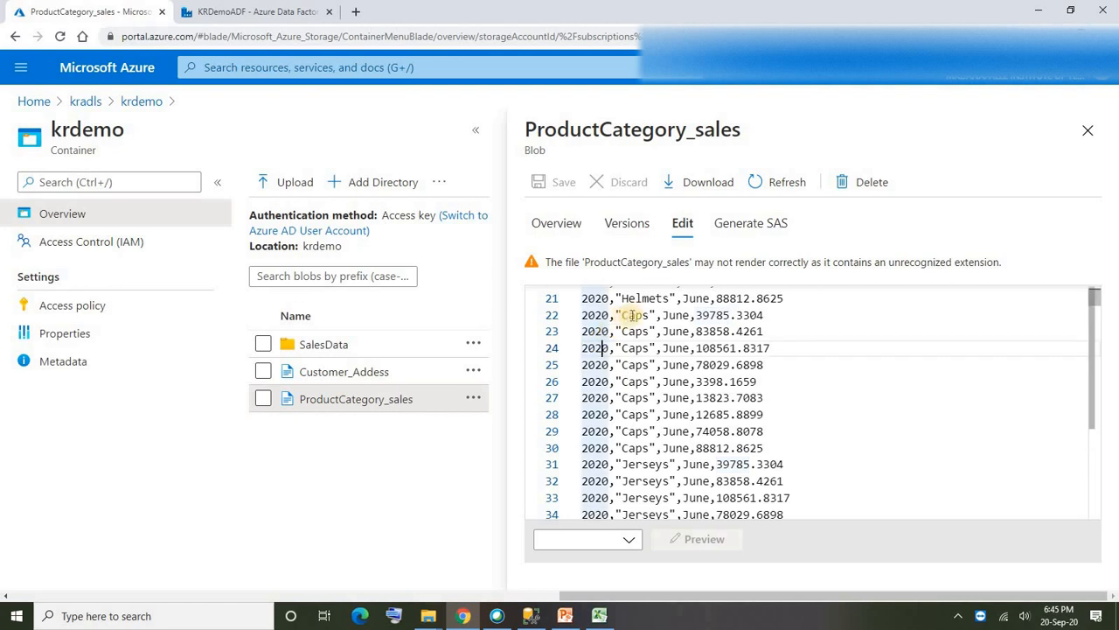
pyautogui.scroll(-20, 668, 395)
pyautogui.scroll(7, 668, 396)
pyautogui.scroll(-20, 661, 393)
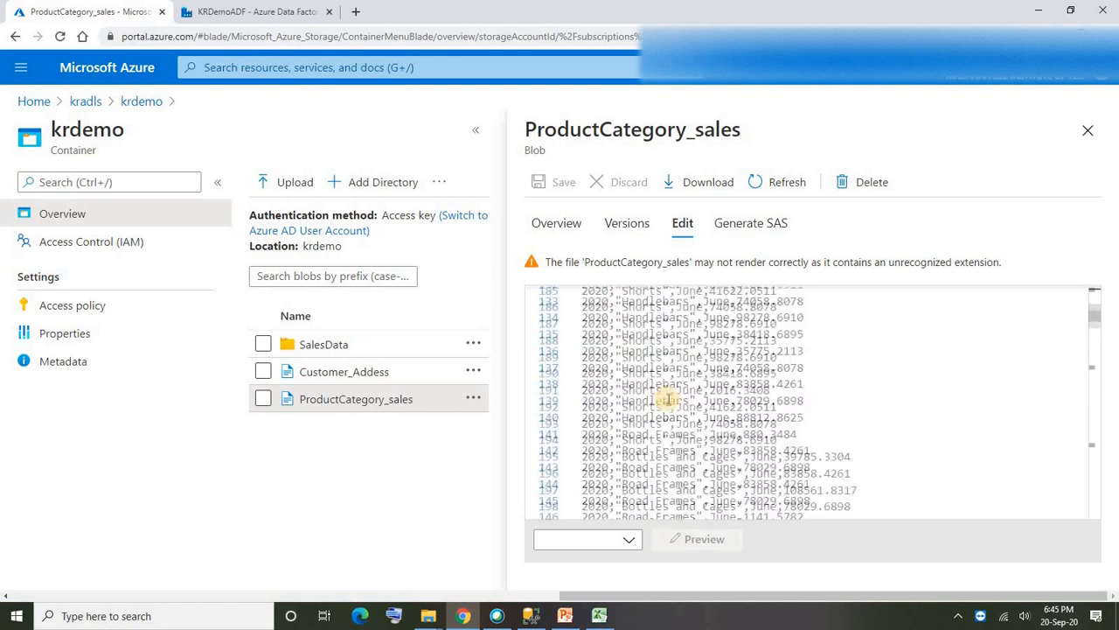
pyautogui.scroll(-20, 665, 390)
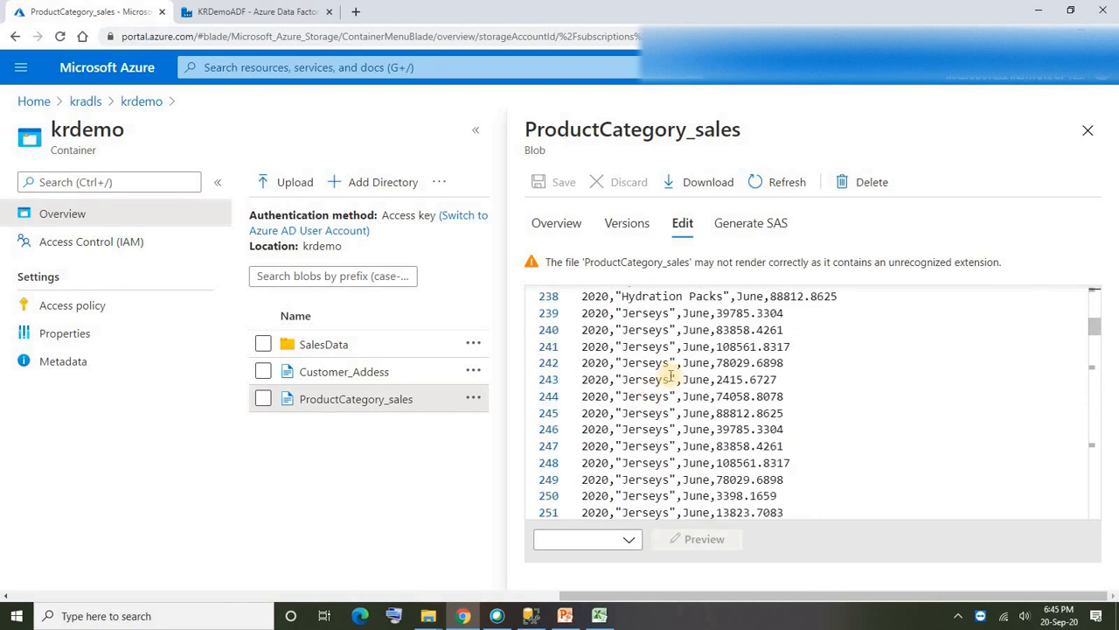
pyautogui.scroll(-20, 703, 385)
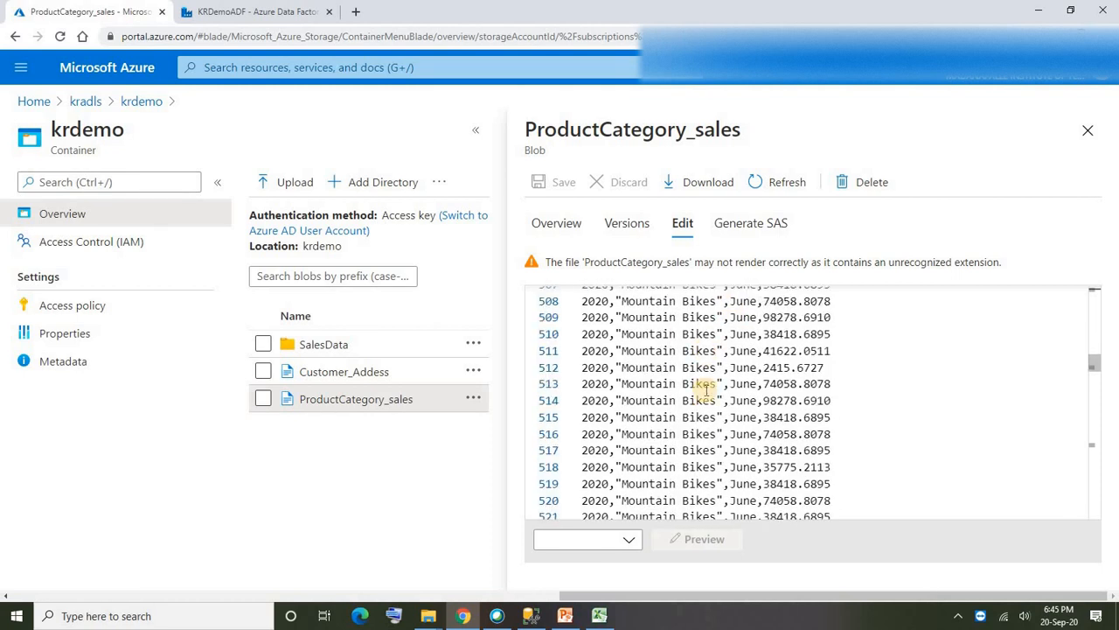
pyautogui.scroll(-20, 707, 390)
pyautogui.click(702, 385)
pyautogui.scroll(-20, 670, 409)
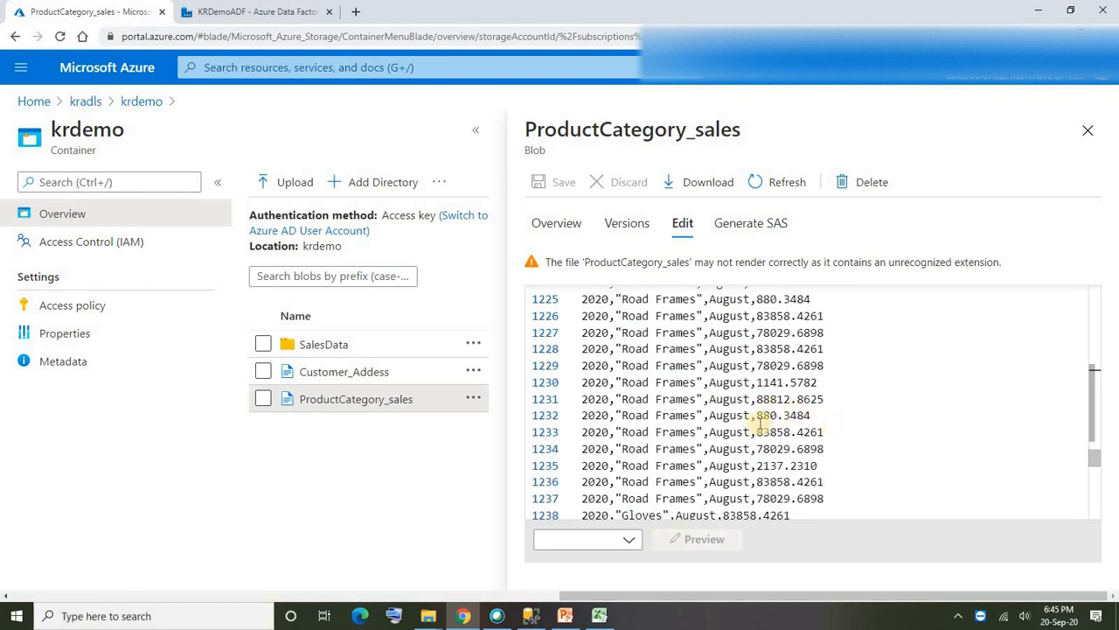
pyautogui.click(723, 404)
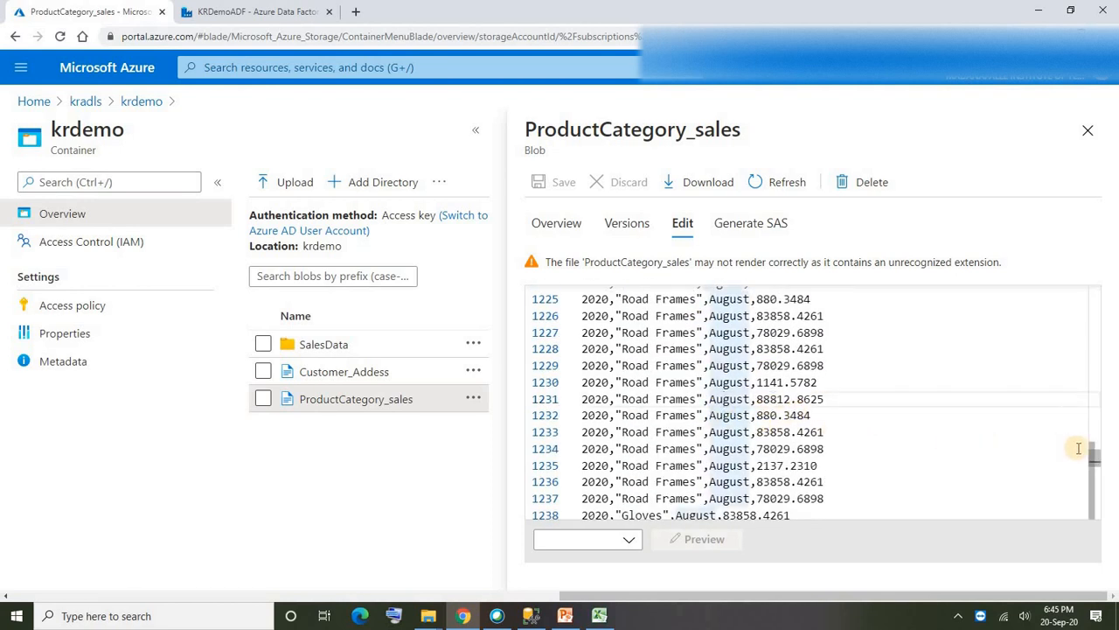
pyautogui.moveTo(1097, 448); pyautogui.dragTo(1088, 292)
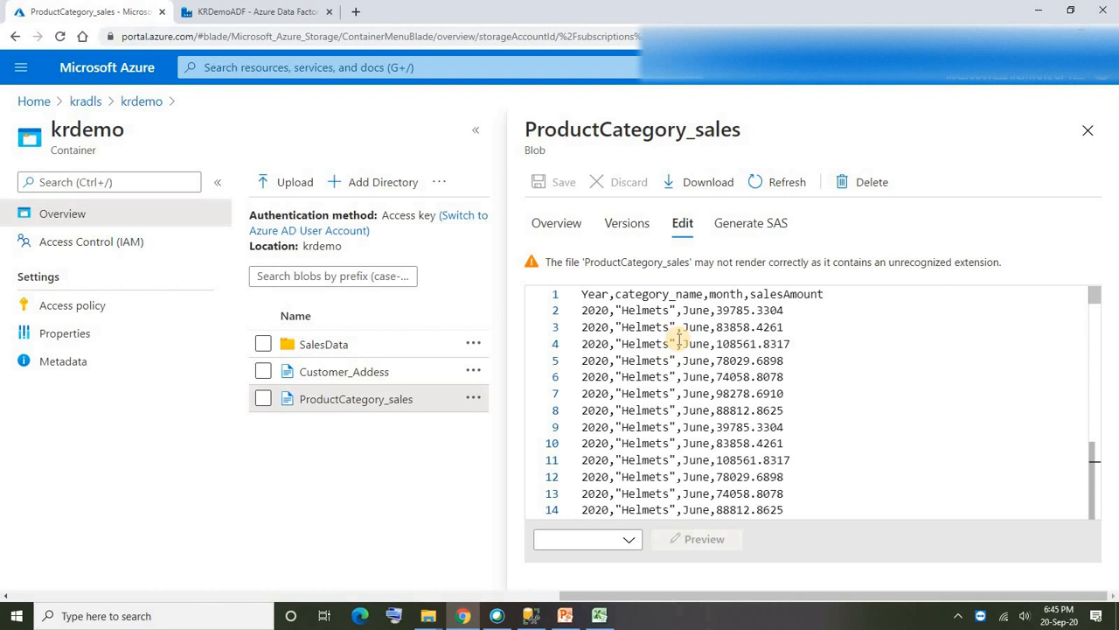
# - Examine the category_name column and its Helmets value together with the sales amount in the first data row
pyautogui.doubleClick(628, 309)
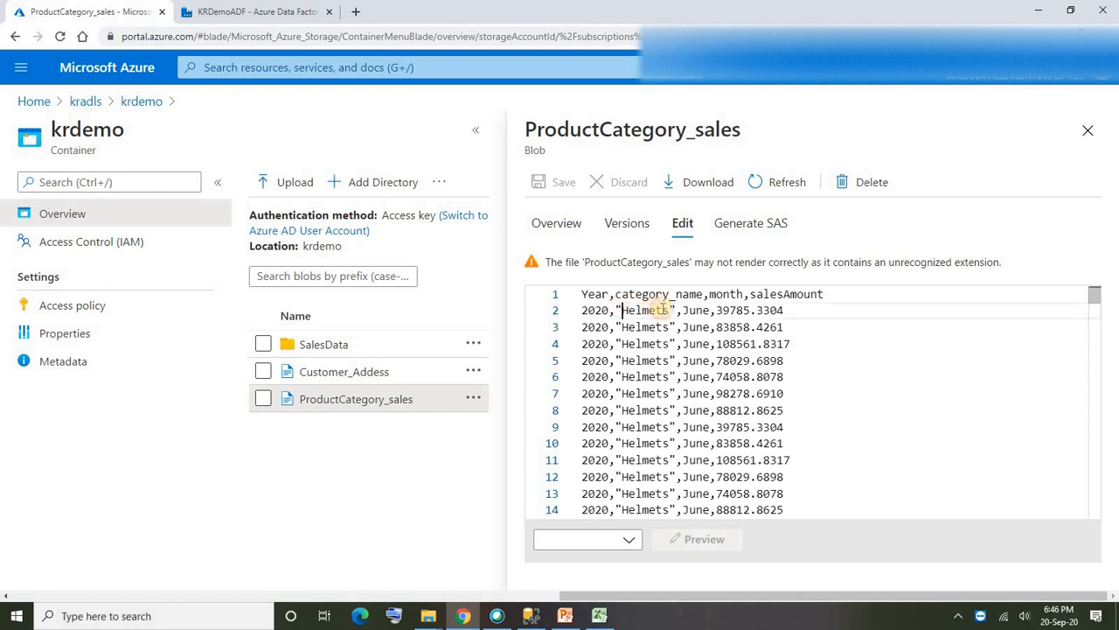
pyautogui.moveTo(675, 309); pyautogui.dragTo(670, 360)
pyautogui.doubleClick(644, 296)
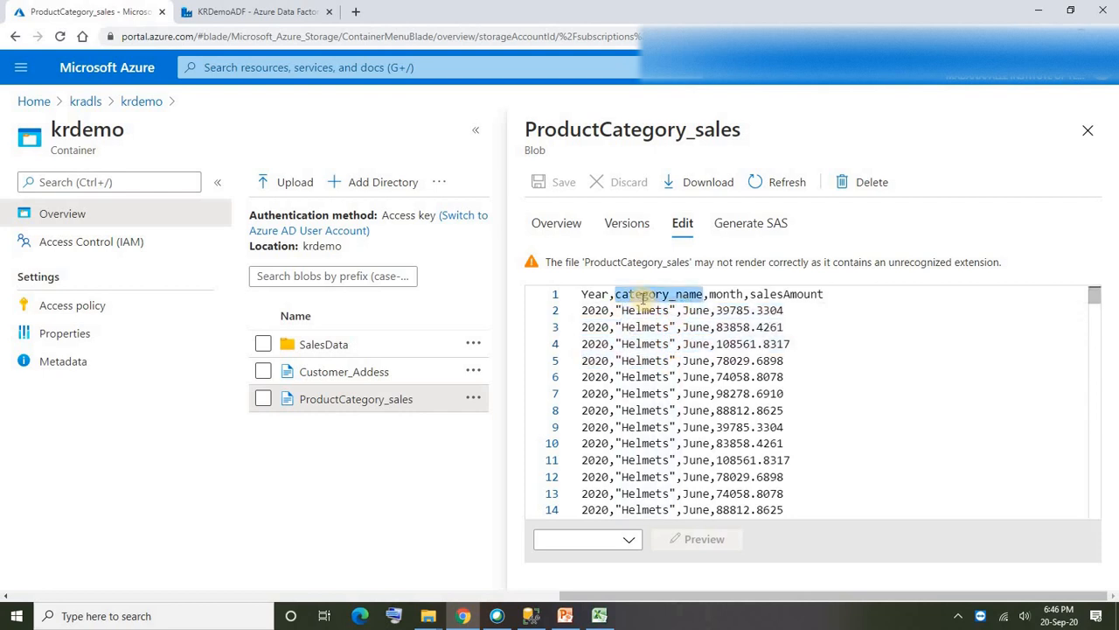
pyautogui.doubleClick(643, 296)
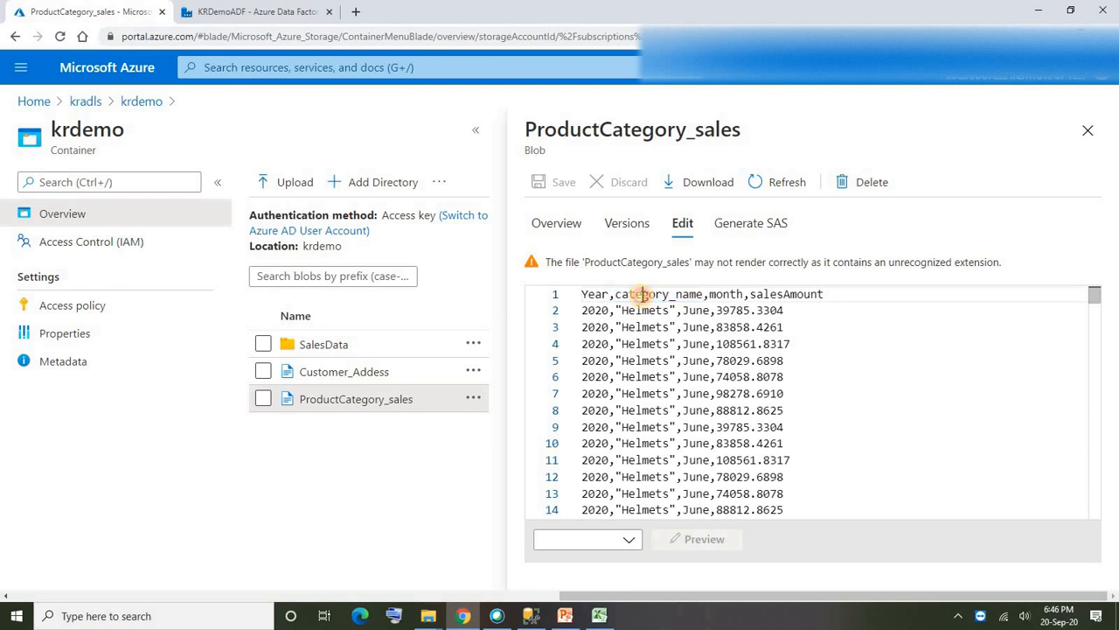
pyautogui.doubleClick(644, 311)
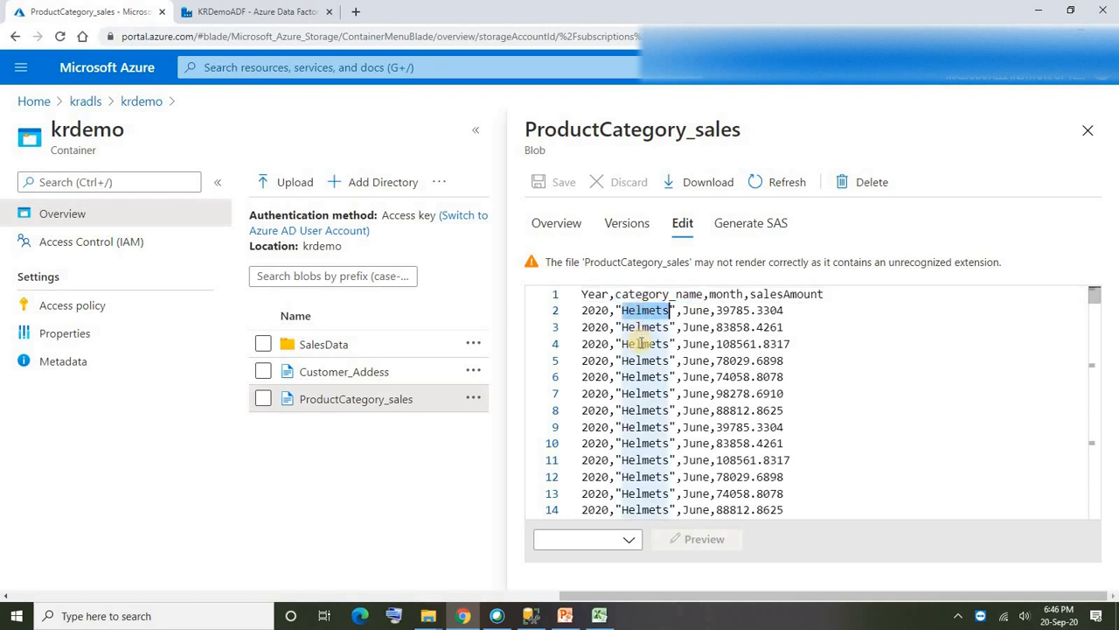
pyautogui.doubleClick(651, 311)
pyautogui.doubleClick(718, 311)
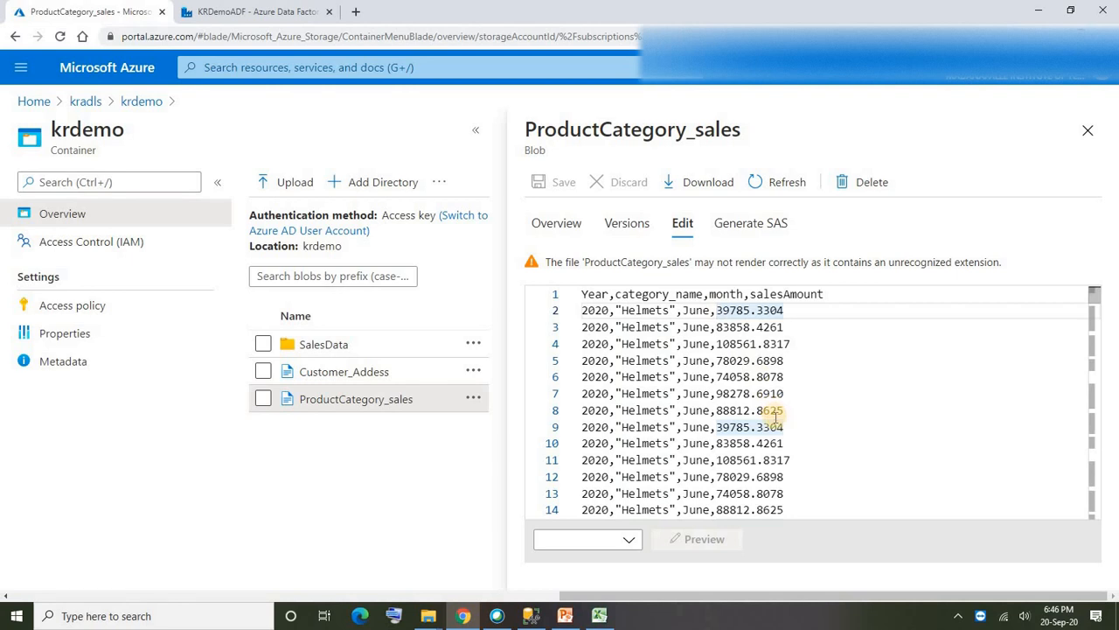
# - Inspect the repeated June sales amounts across the Helmets rows, highlighting them from row 20 up to row 2
pyautogui.scroll(-3, 775, 418)
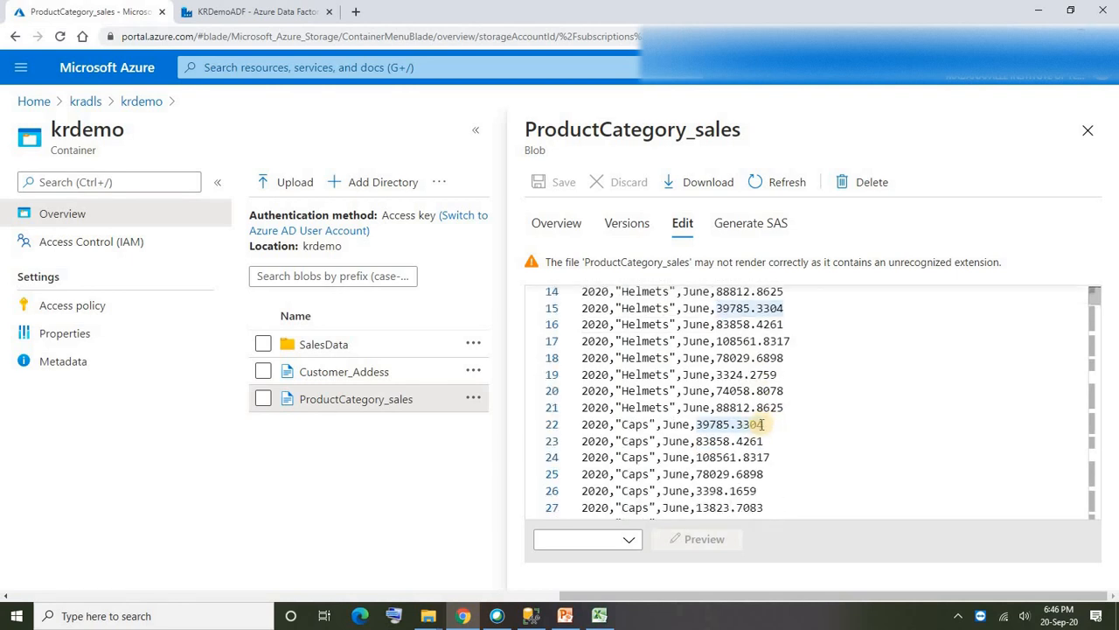
pyautogui.doubleClick(646, 391)
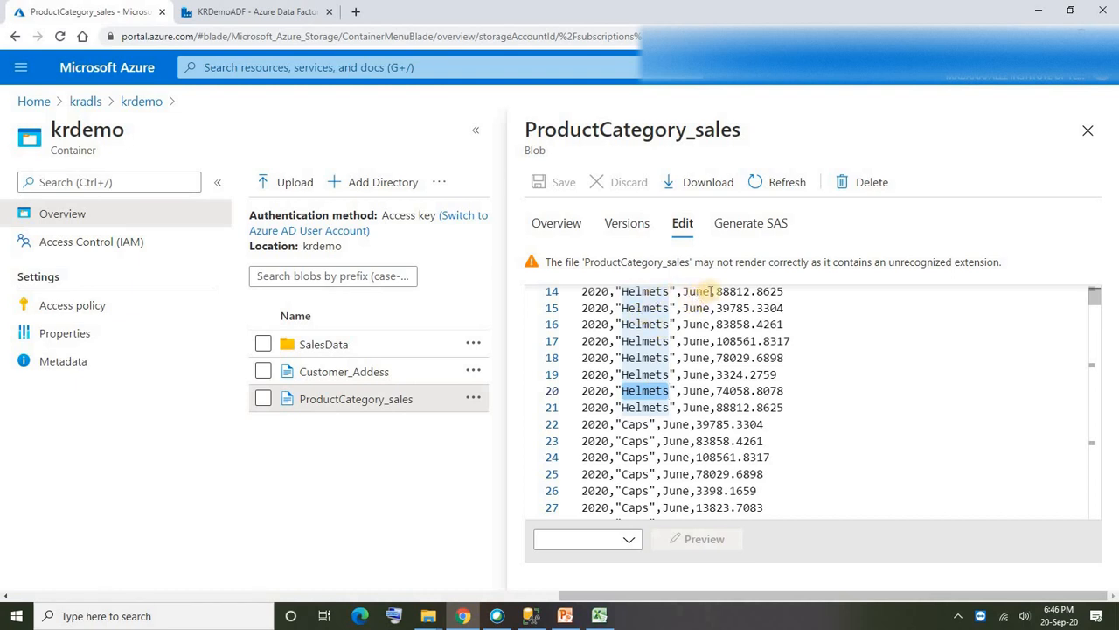
pyautogui.moveTo(783, 390); pyautogui.dragTo(716, 310)
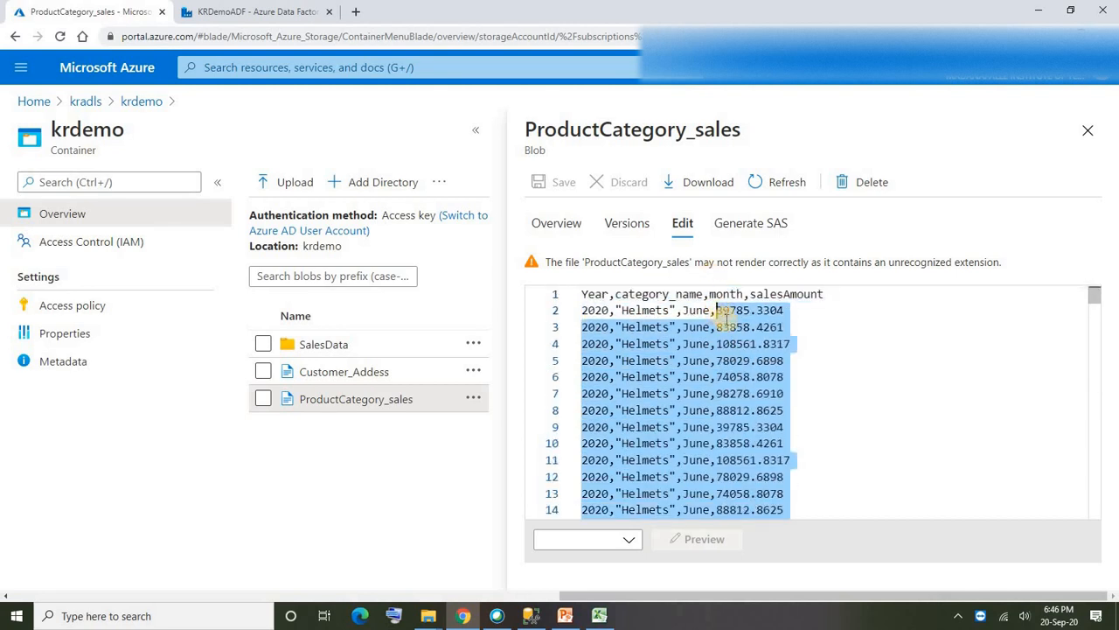
pyautogui.scroll(-5, 735, 394)
pyautogui.scroll(4, 739, 367)
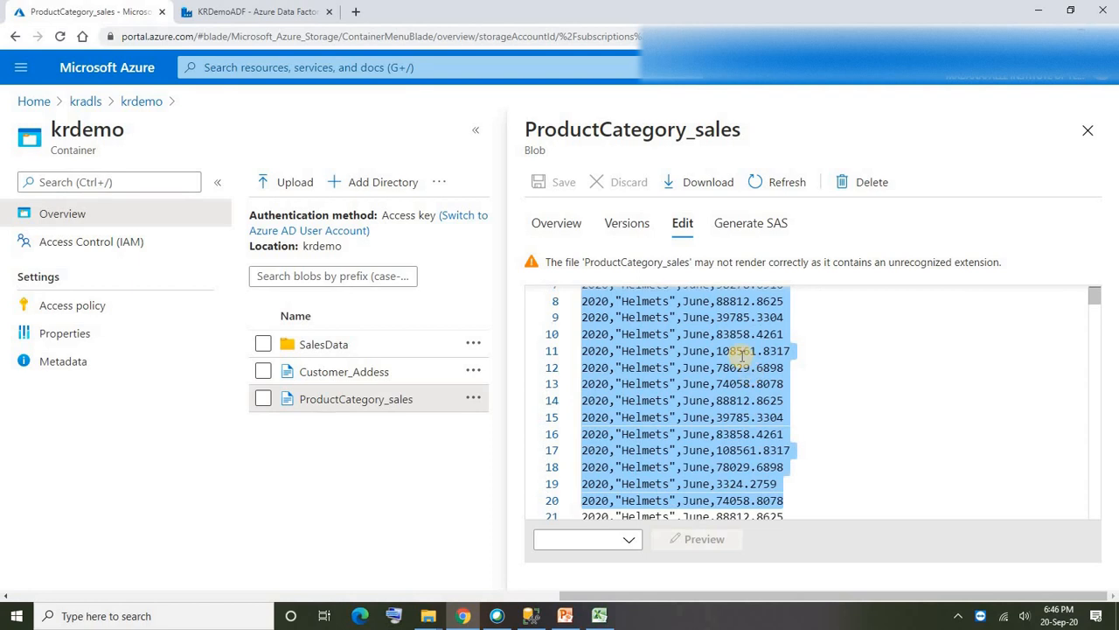
pyautogui.scroll(3, 741, 354)
pyautogui.click(821, 361)
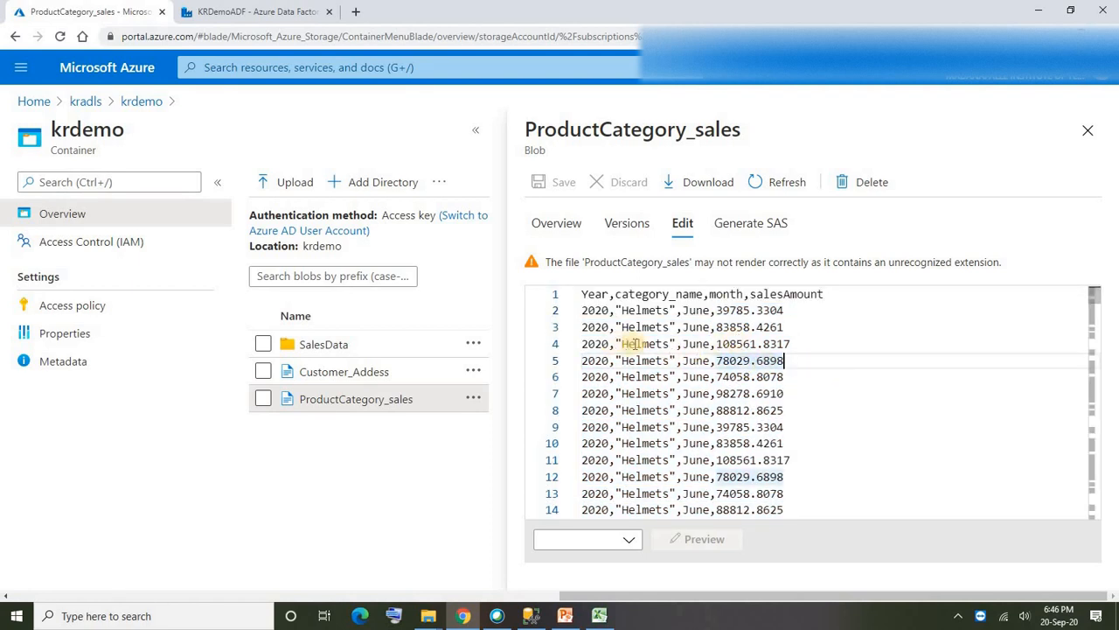
# - Review the other category rows and the end of the ProductCategory_sales file, then close the blob
pyautogui.scroll(-11, 647, 385)
pyautogui.scroll(4, 645, 391)
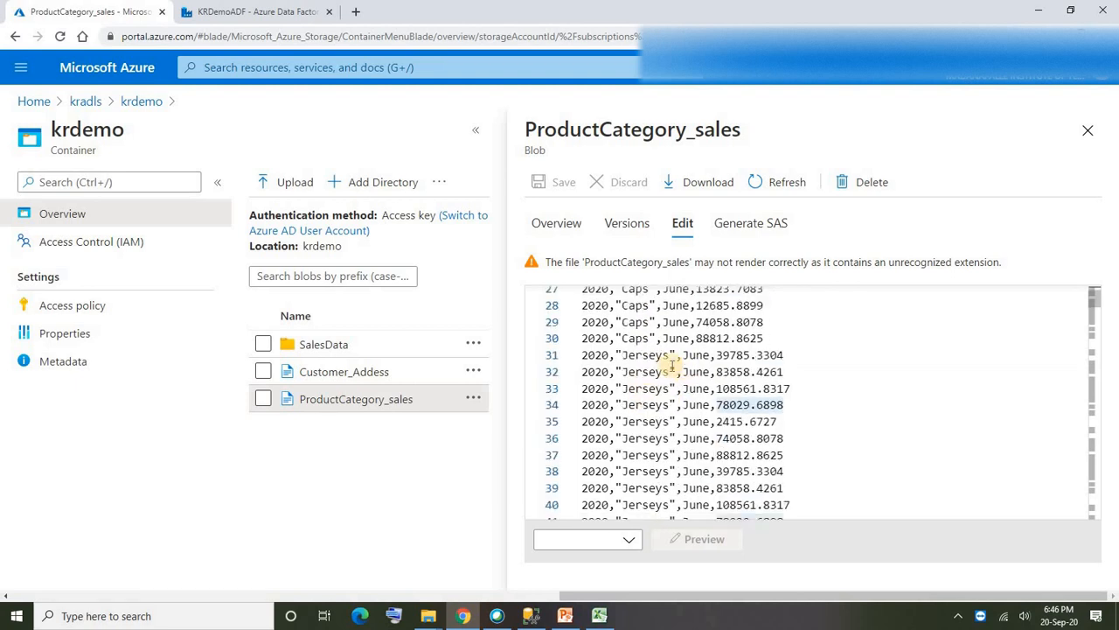
pyautogui.scroll(-20, 651, 397)
pyautogui.scroll(20, 654, 402)
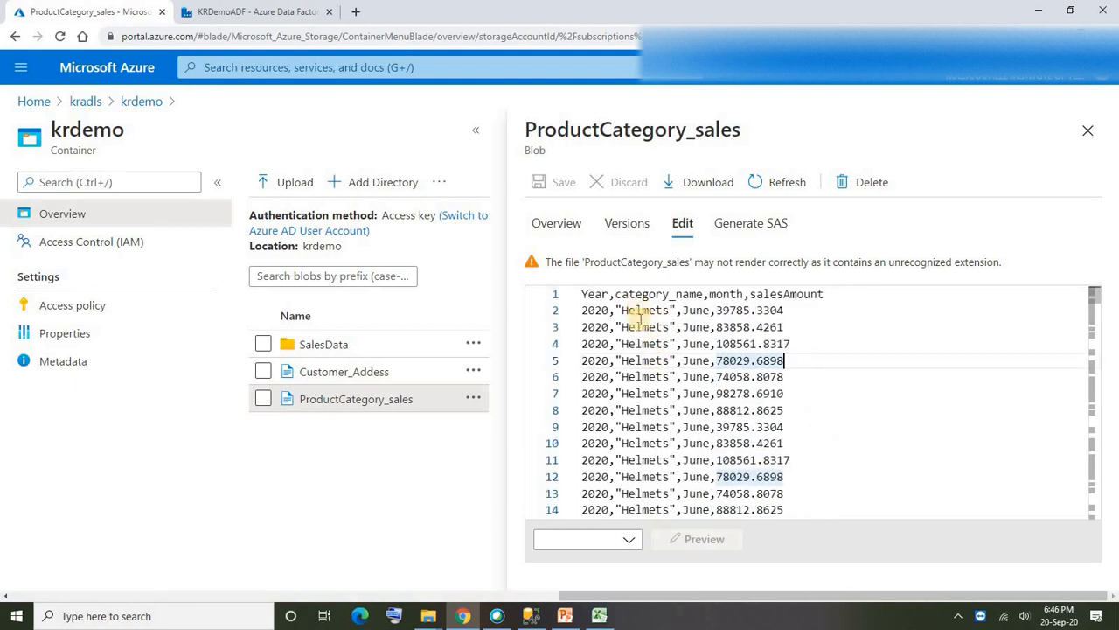
pyautogui.click(730, 311)
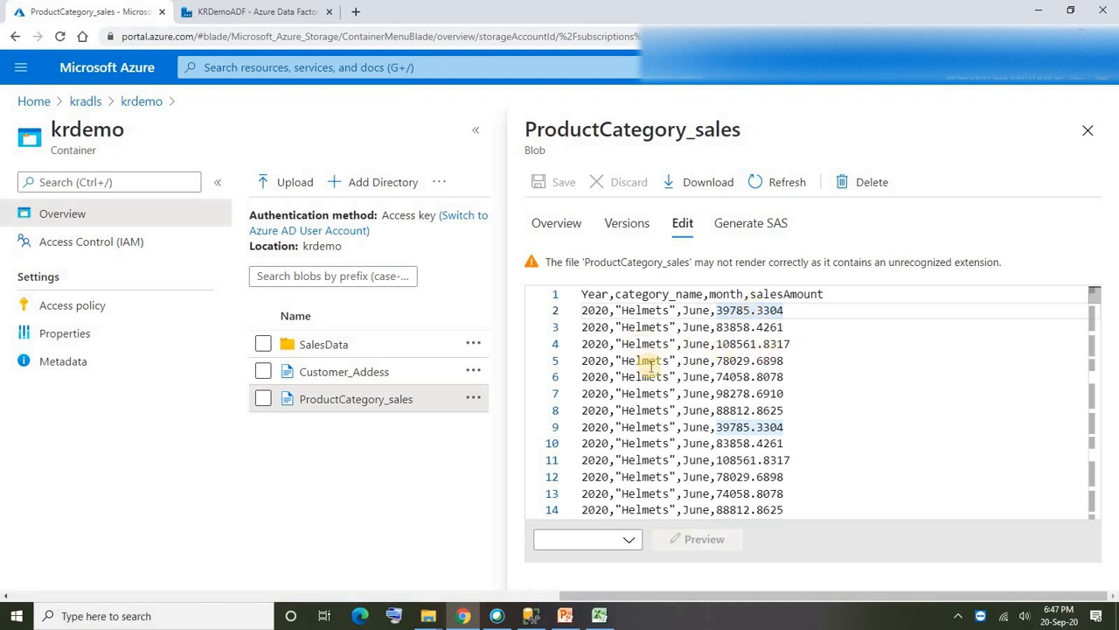
pyautogui.moveTo(1095, 296); pyautogui.dragTo(1075, 528)
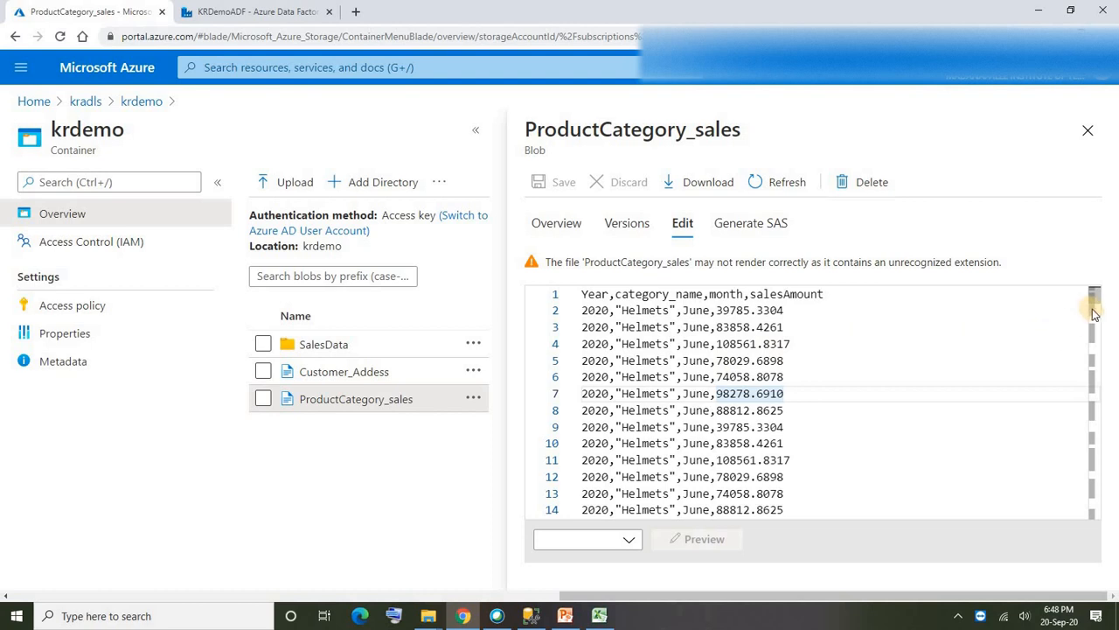
pyautogui.moveTo(1094, 299); pyautogui.dragTo(602, 535)
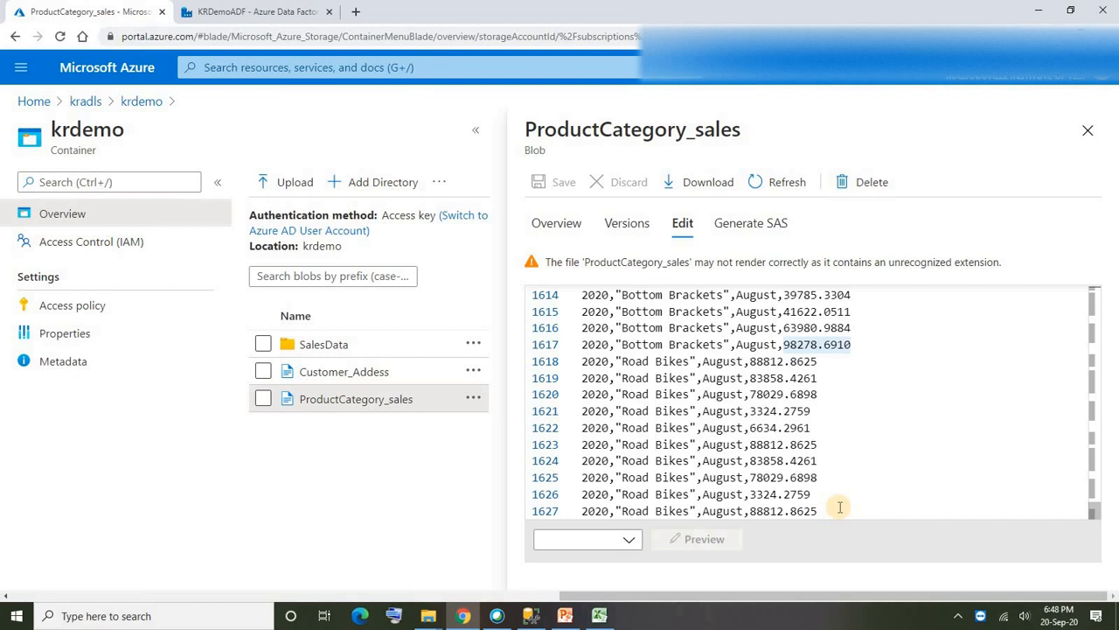
pyautogui.moveTo(1092, 494); pyautogui.dragTo(1091, 287)
pyautogui.click(1088, 130)
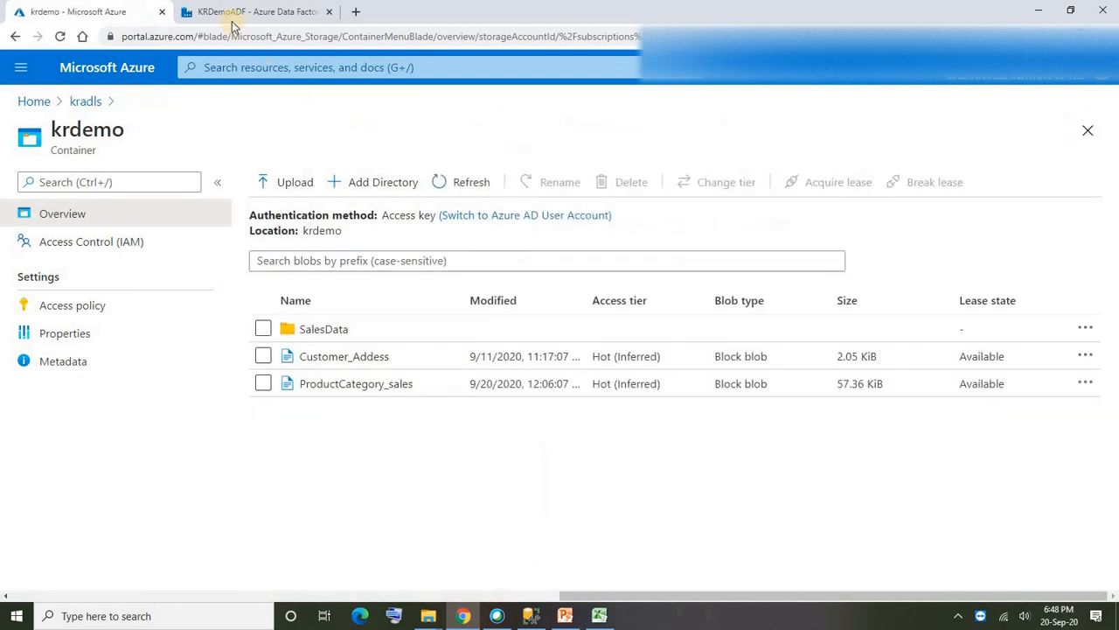
# - Switch to the KRDemoADF Azure Data Factory and create a new pipeline named Pivot
pyautogui.click(220, 12)
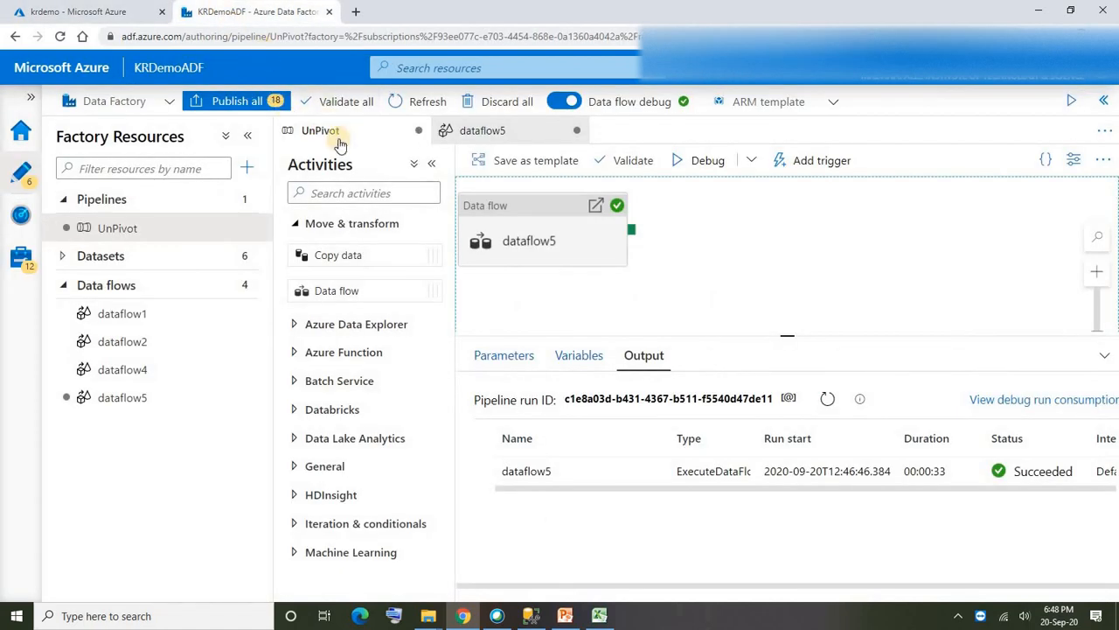
pyautogui.click(248, 168)
pyautogui.click(284, 196)
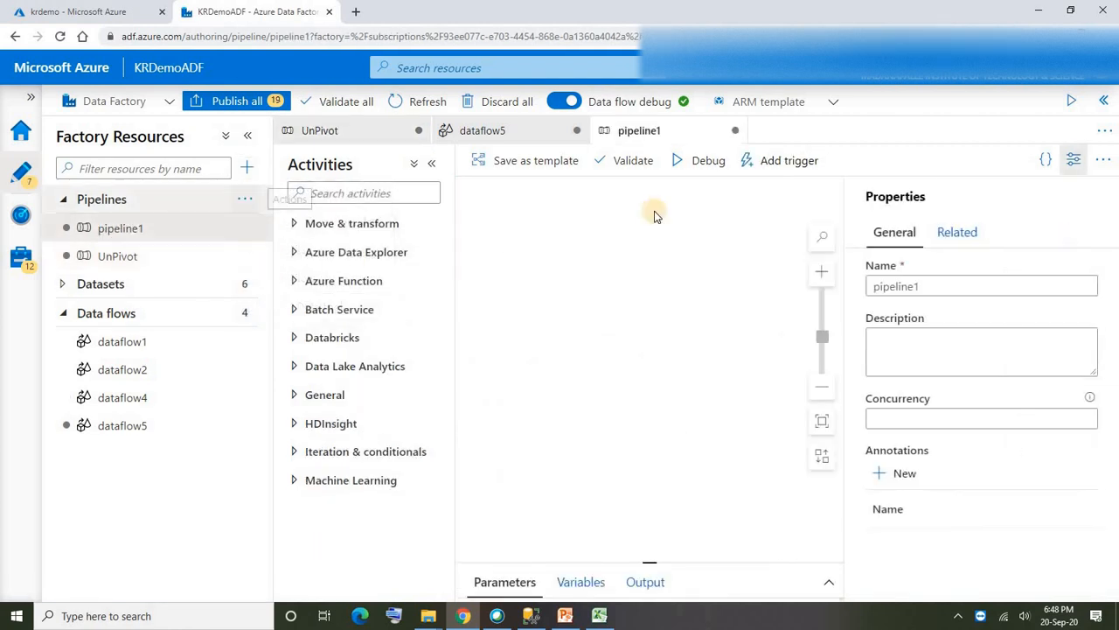
pyautogui.doubleClick(910, 288)
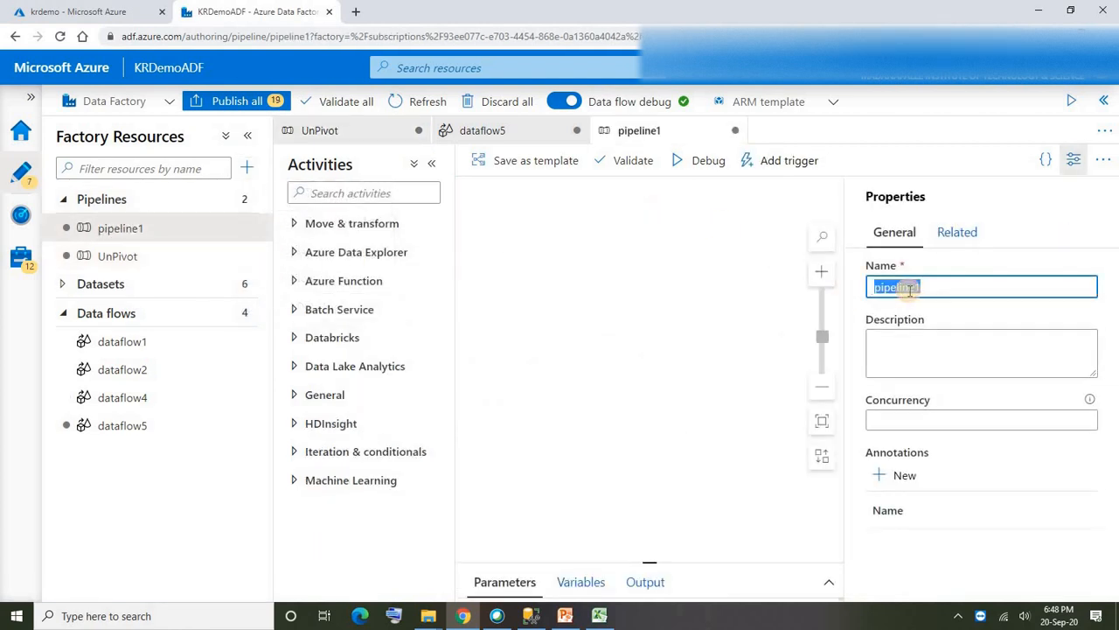
pyautogui.write('Pivot')
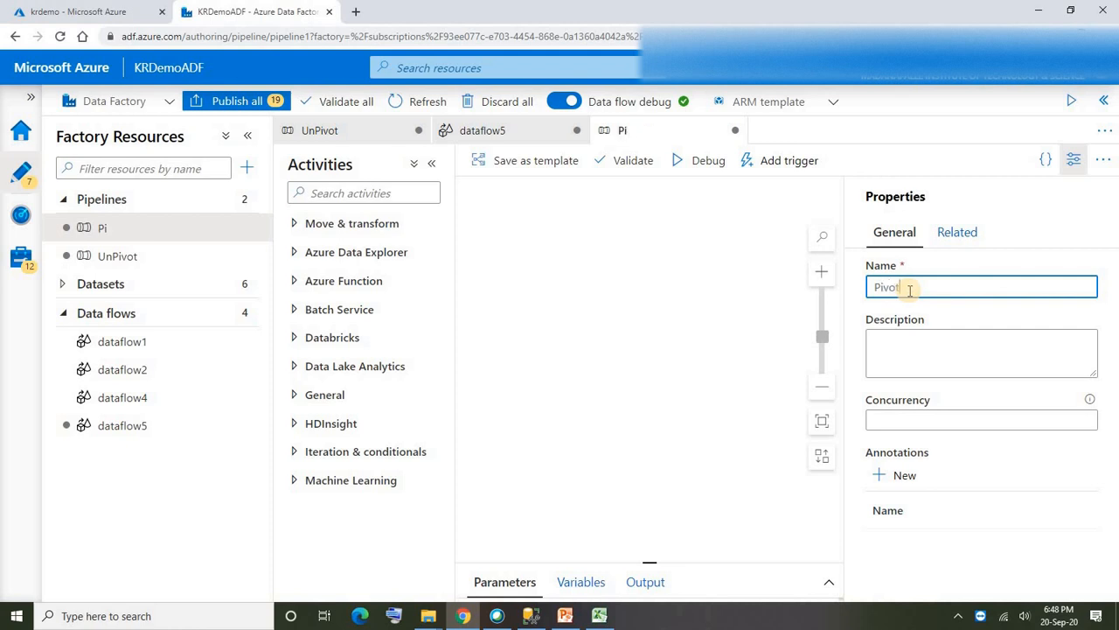
# - Add a data flow activity to the Pivot pipeline, creating a new standard data flow for it
pyautogui.click(618, 283)
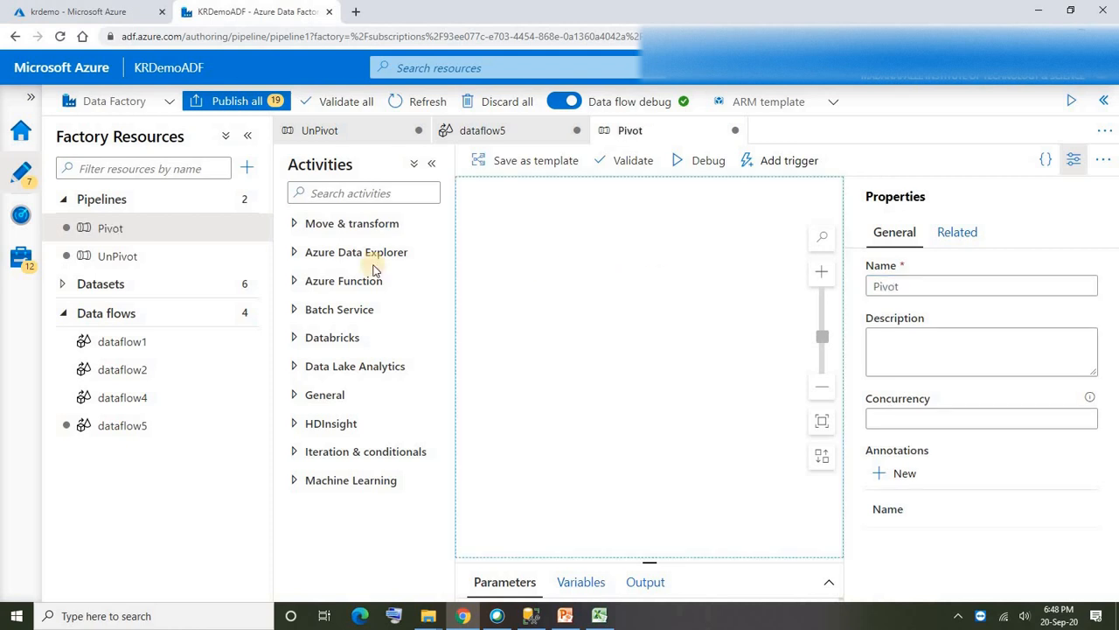
pyautogui.click(294, 225)
pyautogui.moveTo(318, 289); pyautogui.dragTo(537, 262)
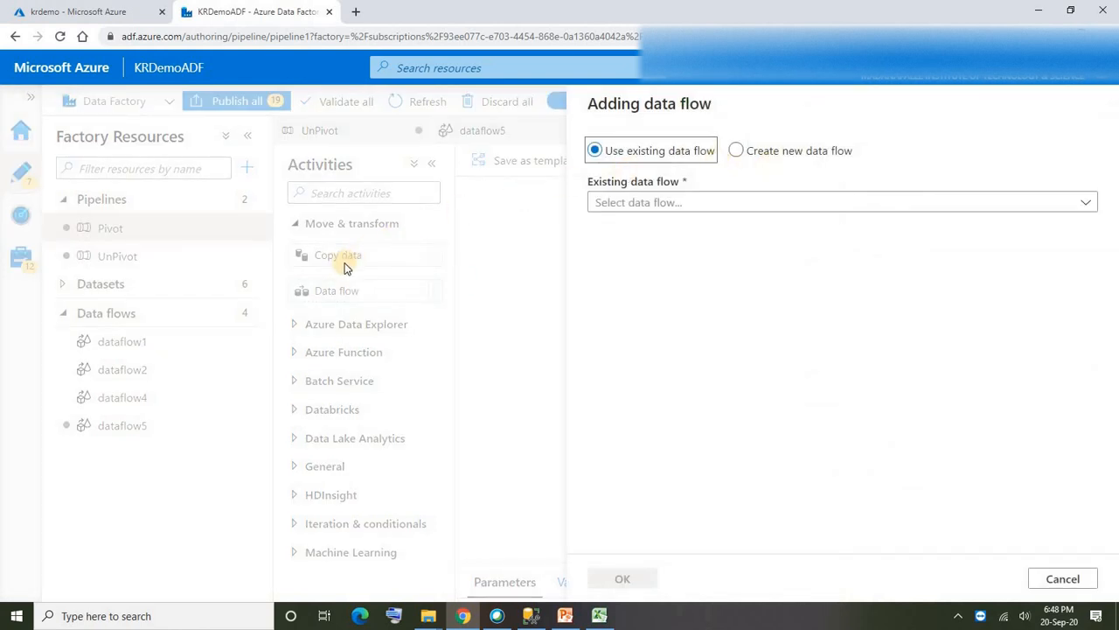
pyautogui.click(736, 151)
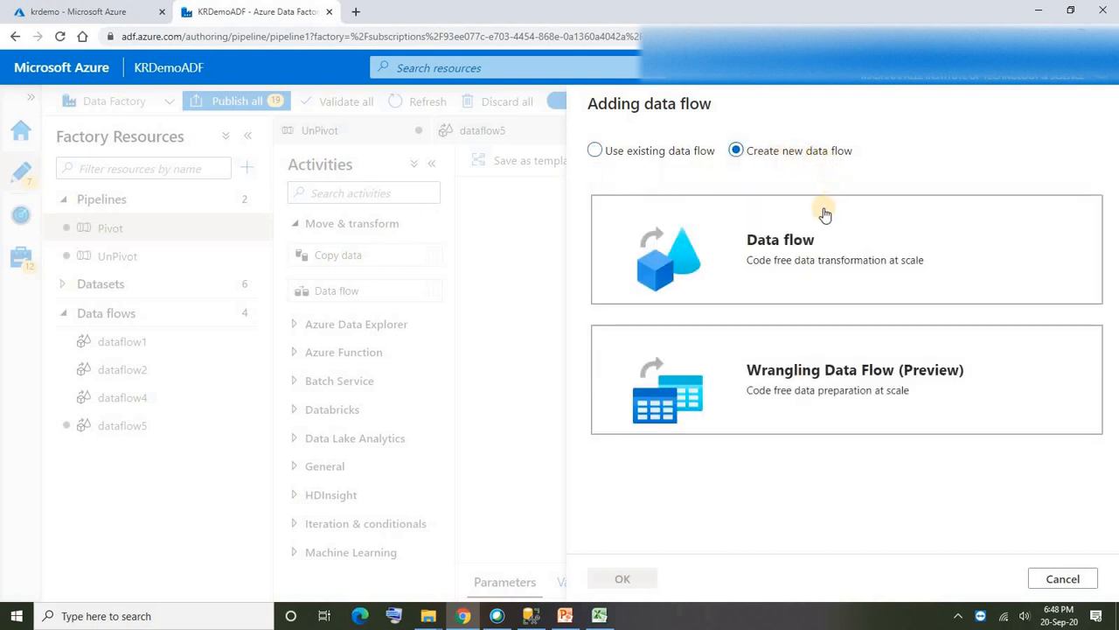
pyautogui.click(796, 242)
pyautogui.click(621, 578)
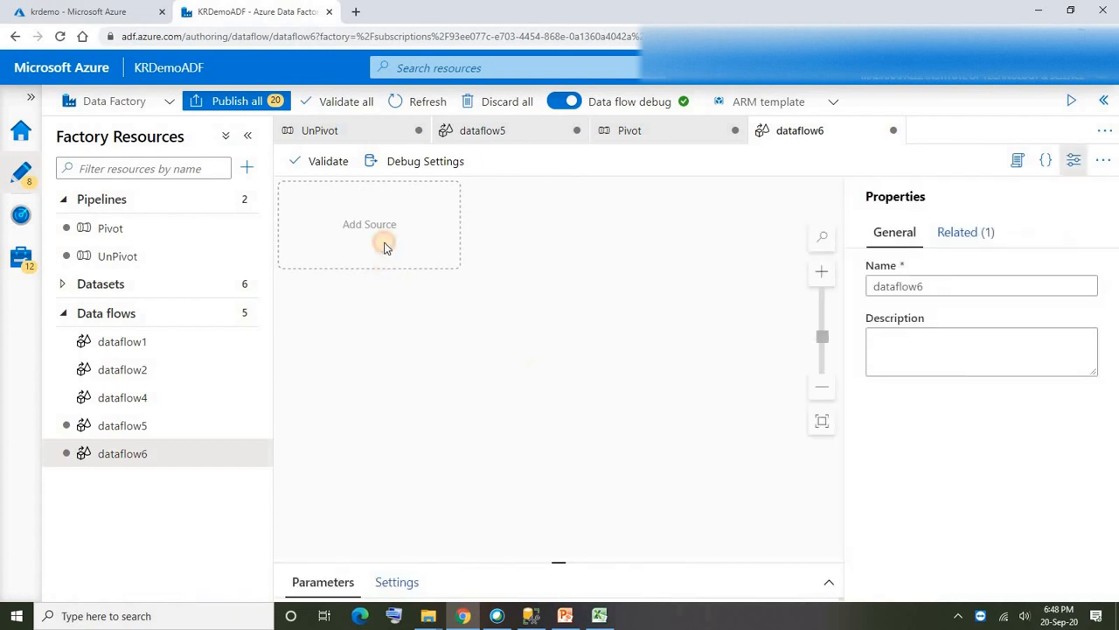
# - Add a source named ADLS to the data flow and start a new DelimitedText dataset on Azure Data Lake Storage Gen2
pyautogui.click(385, 247)
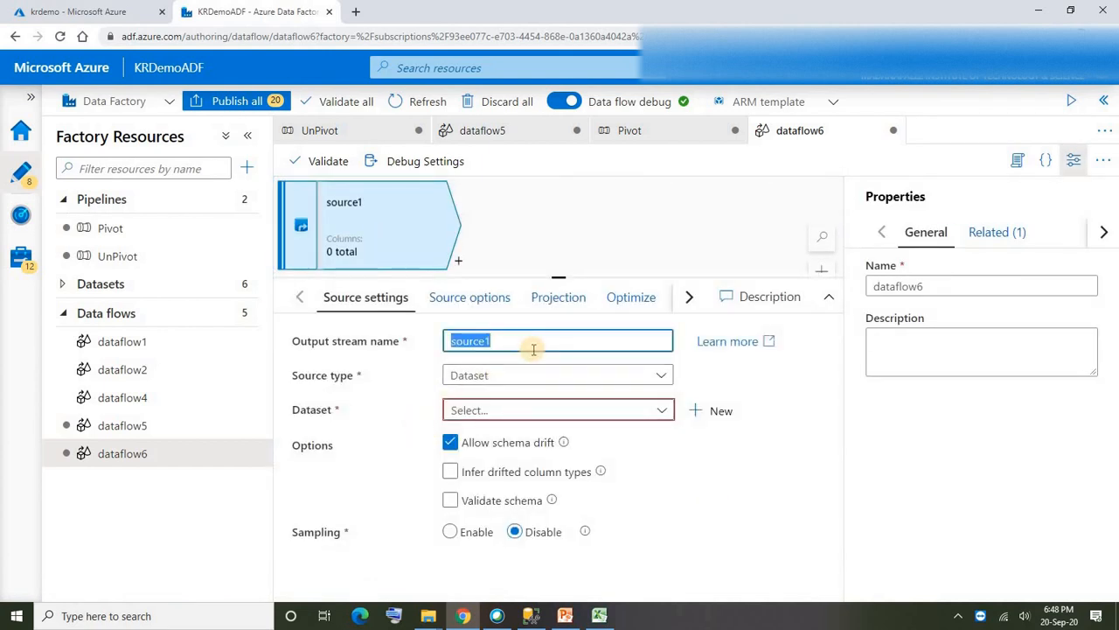
pyautogui.write('ADLS')
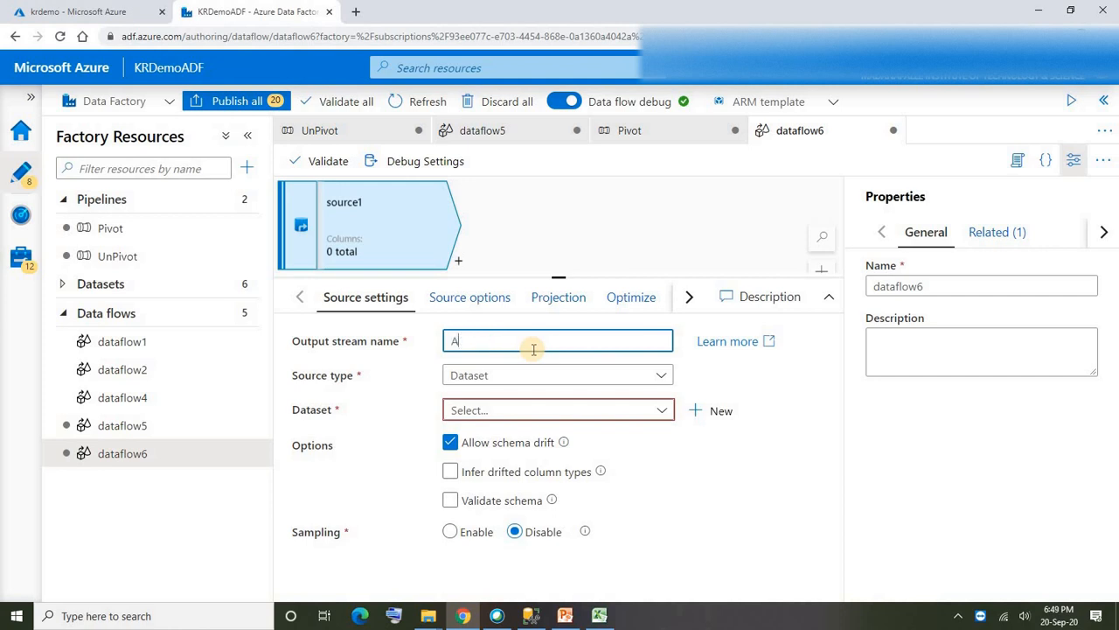
pyautogui.click(708, 411)
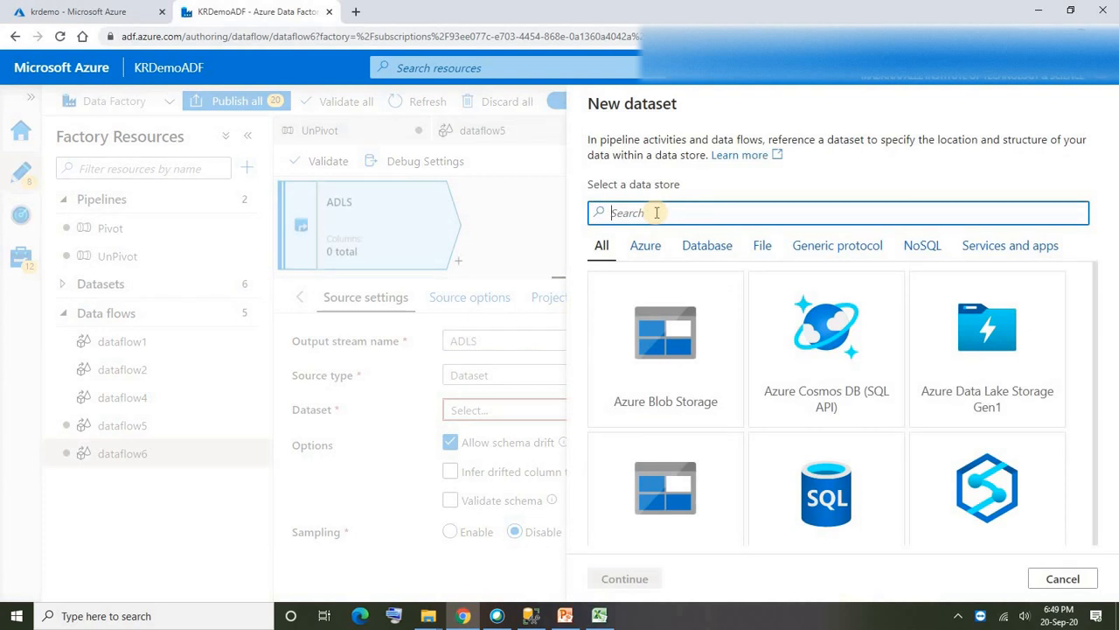
pyautogui.write('gen2')
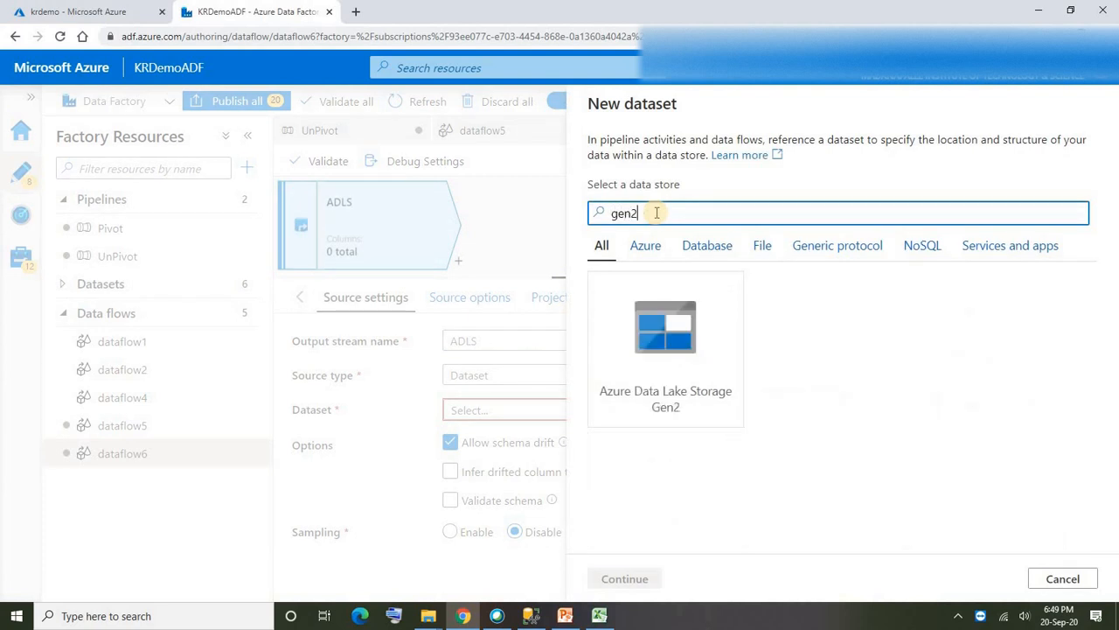
pyautogui.click(654, 367)
pyautogui.click(625, 580)
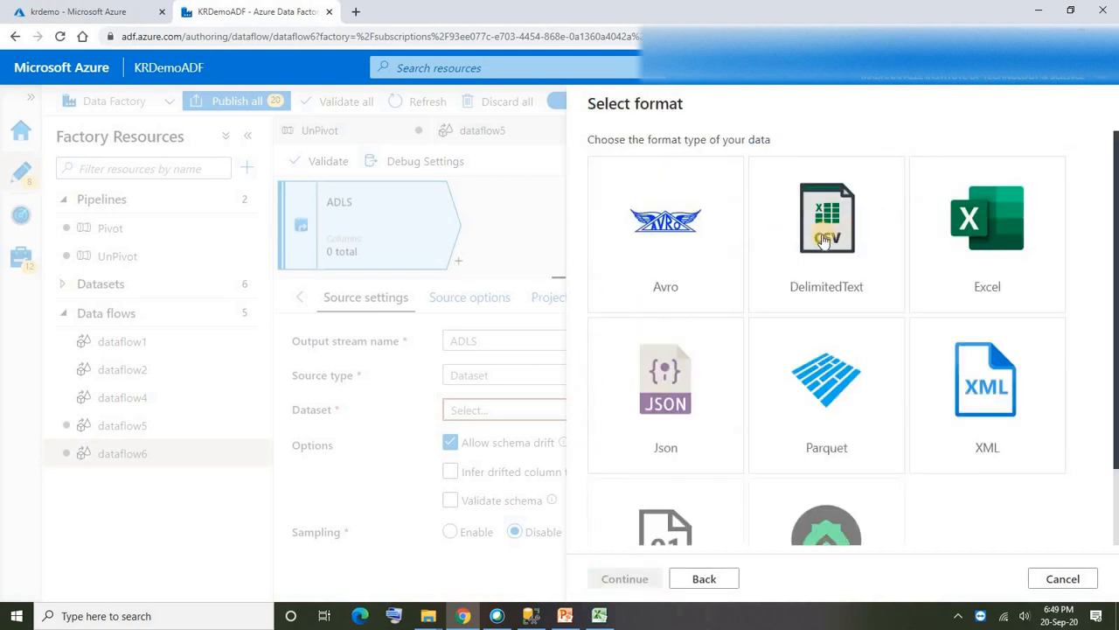
pyautogui.click(823, 238)
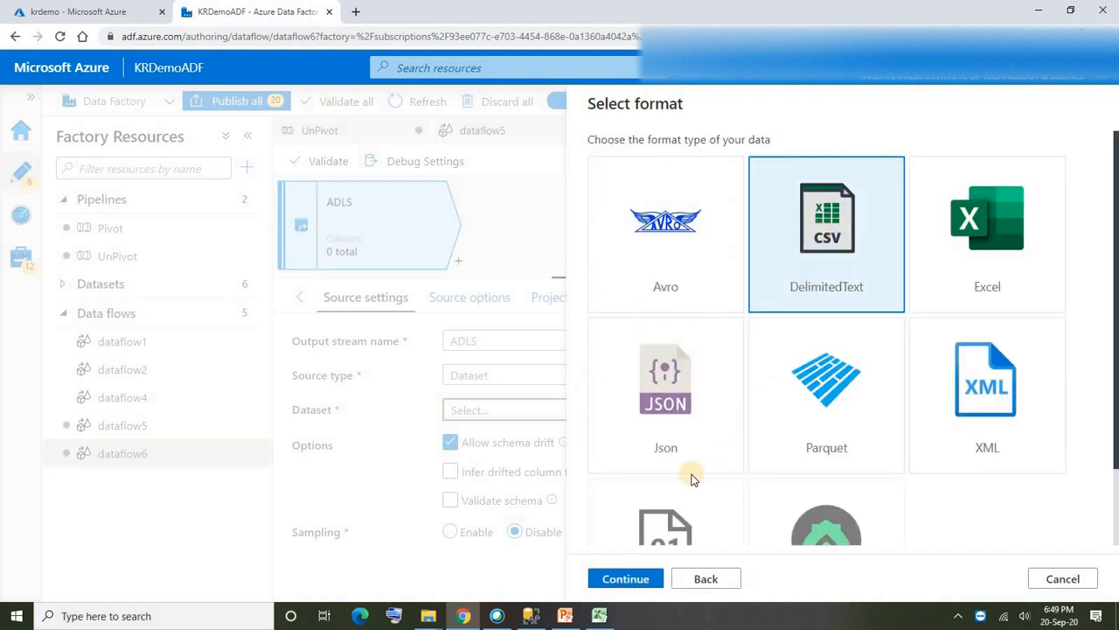
pyautogui.click(627, 581)
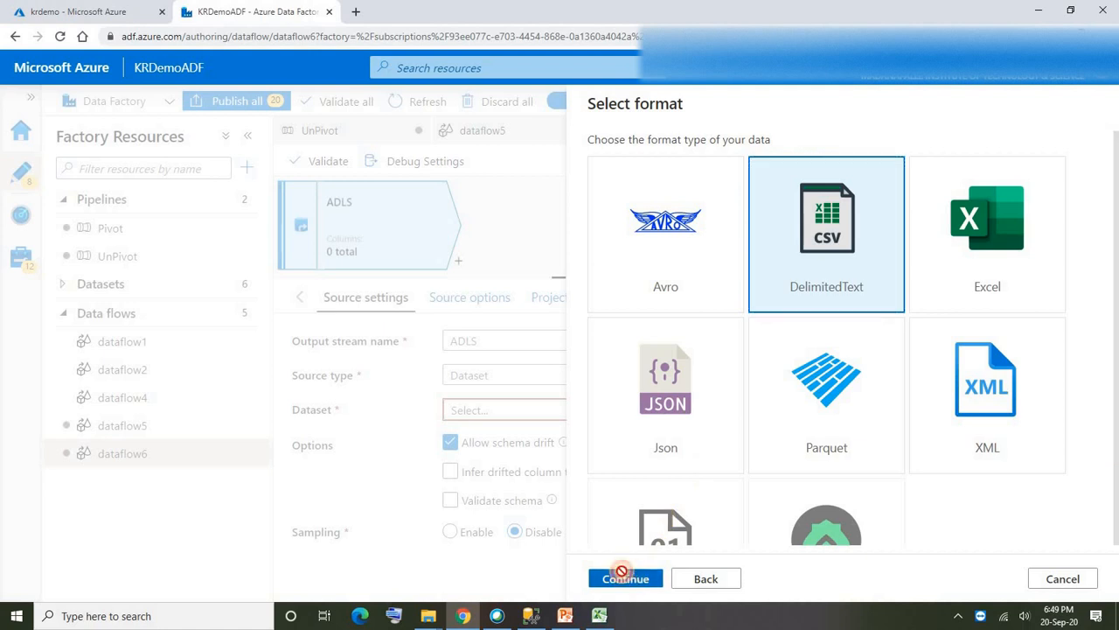
# - Name the new dataset ADLS4 and connect it to the adls linked service
pyautogui.moveTo(689, 163); pyautogui.dragTo(495, 160)
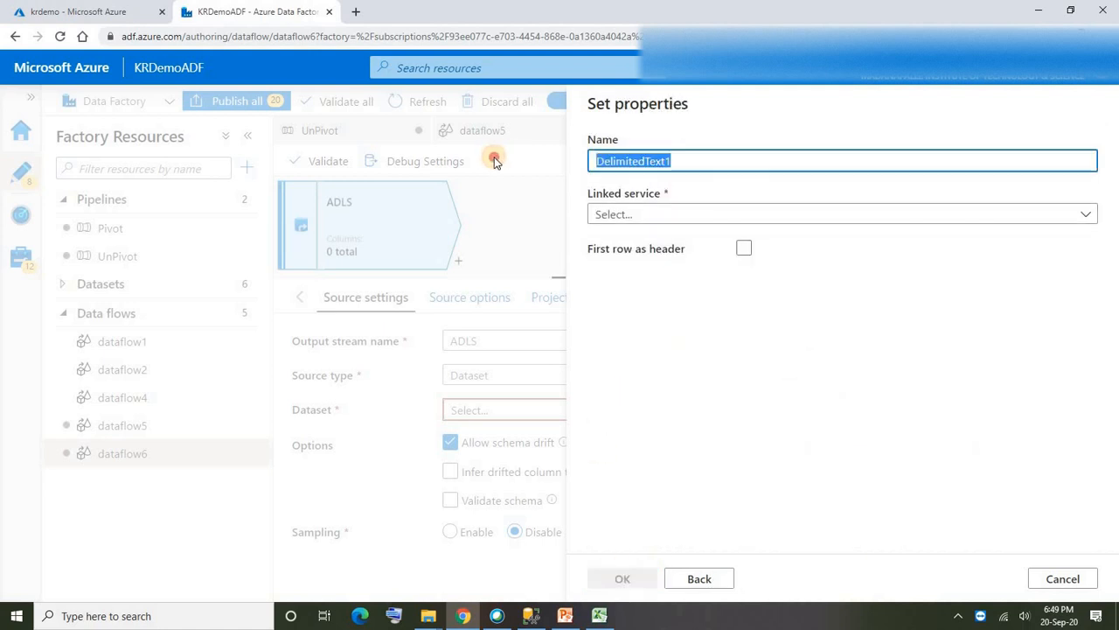
pyautogui.write('ADLS4')
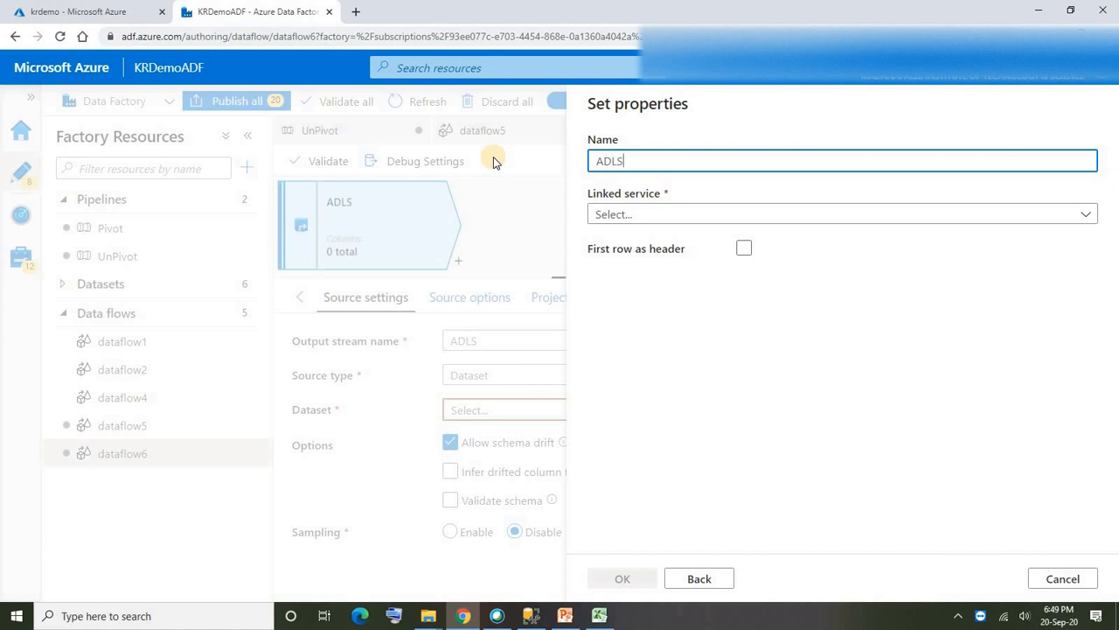
pyautogui.click(643, 214)
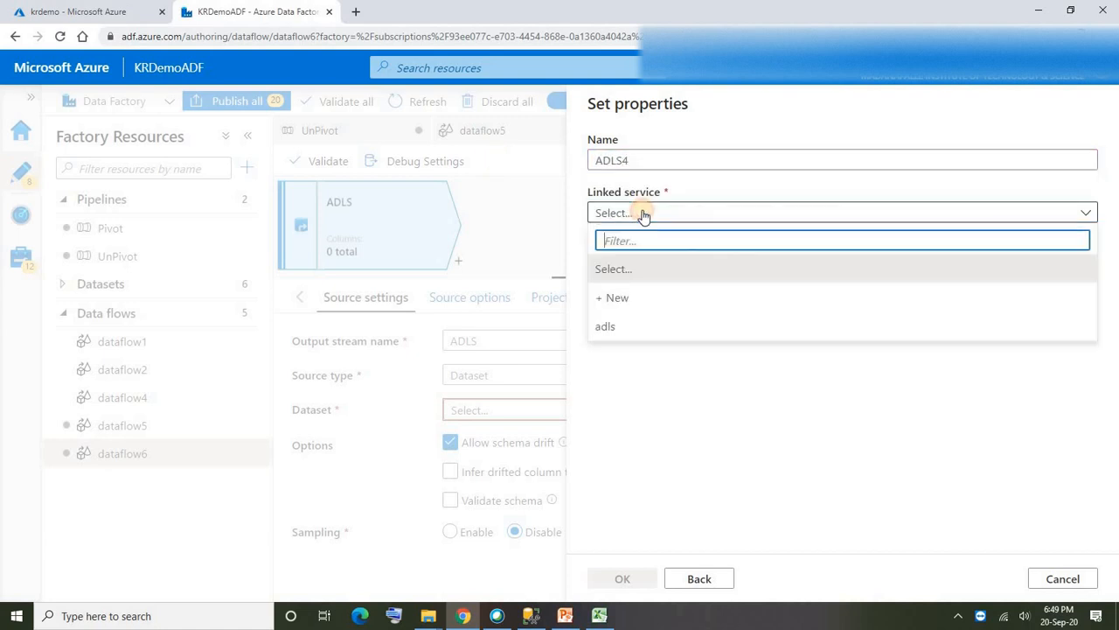
pyautogui.click(617, 333)
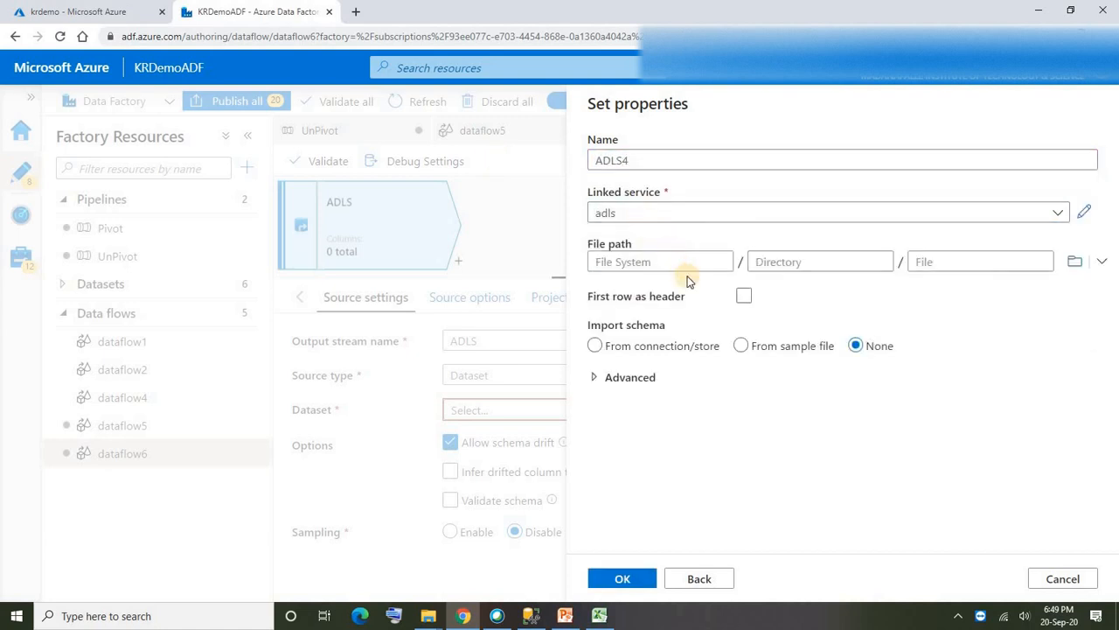
# - Point the dataset to the ProductCategory_sales file in krdemo, treat the first row as header, and create it
pyautogui.click(1075, 261)
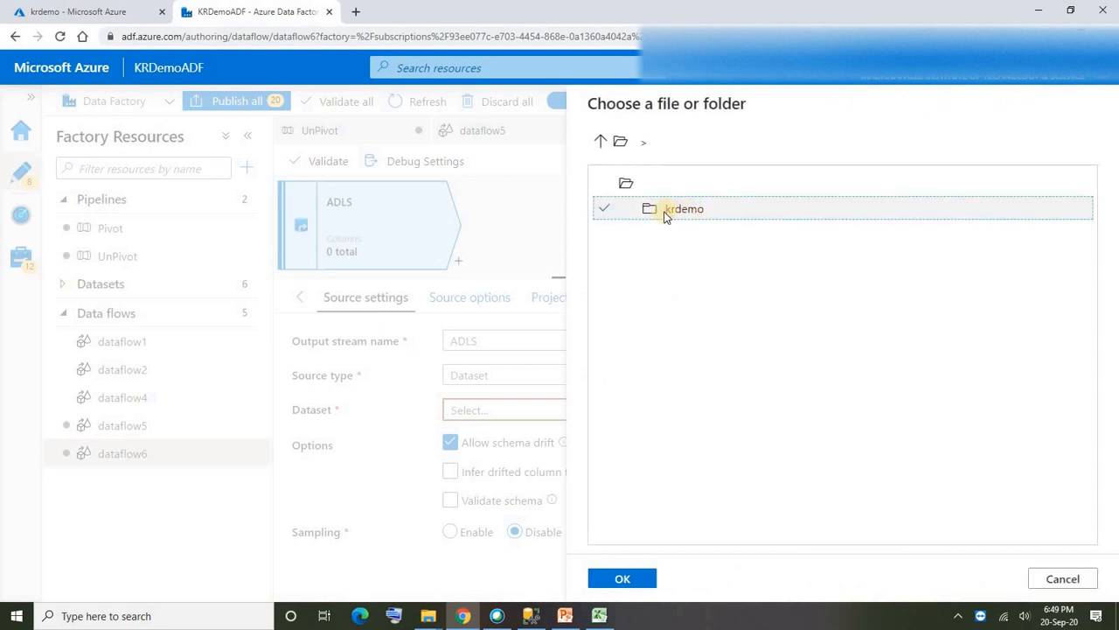
pyautogui.doubleClick(678, 210)
pyautogui.click(688, 264)
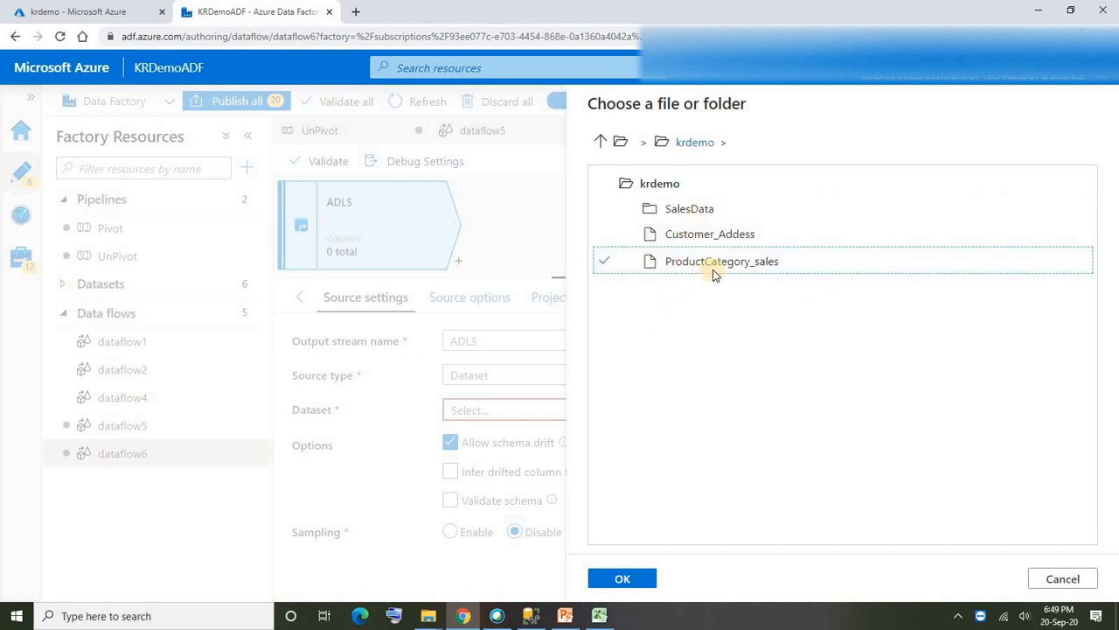
pyautogui.click(631, 579)
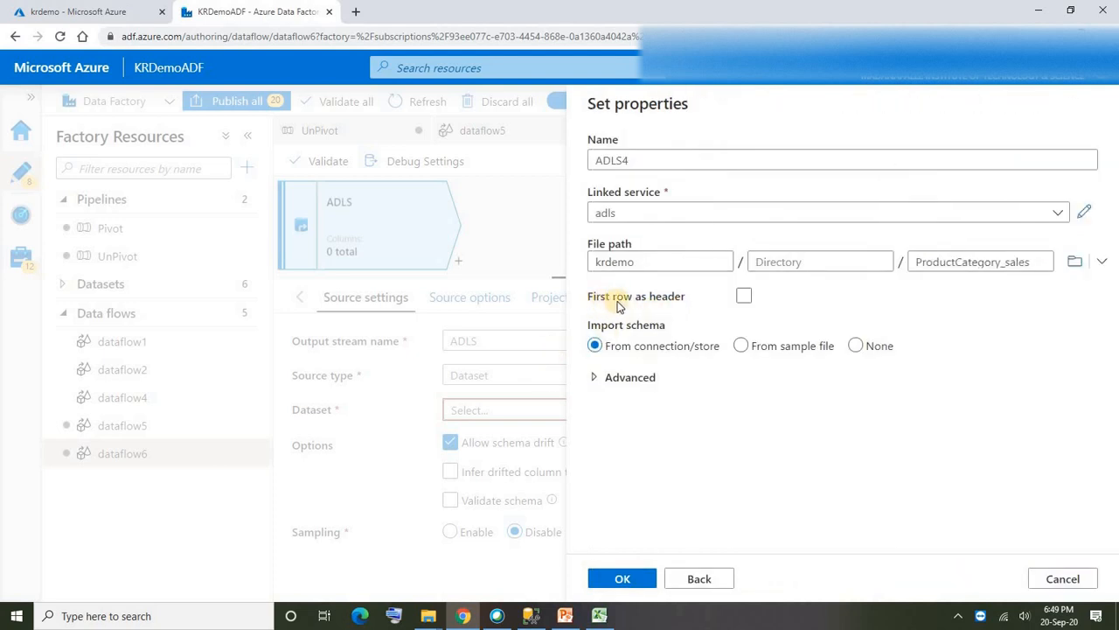
pyautogui.click(744, 297)
pyautogui.click(625, 578)
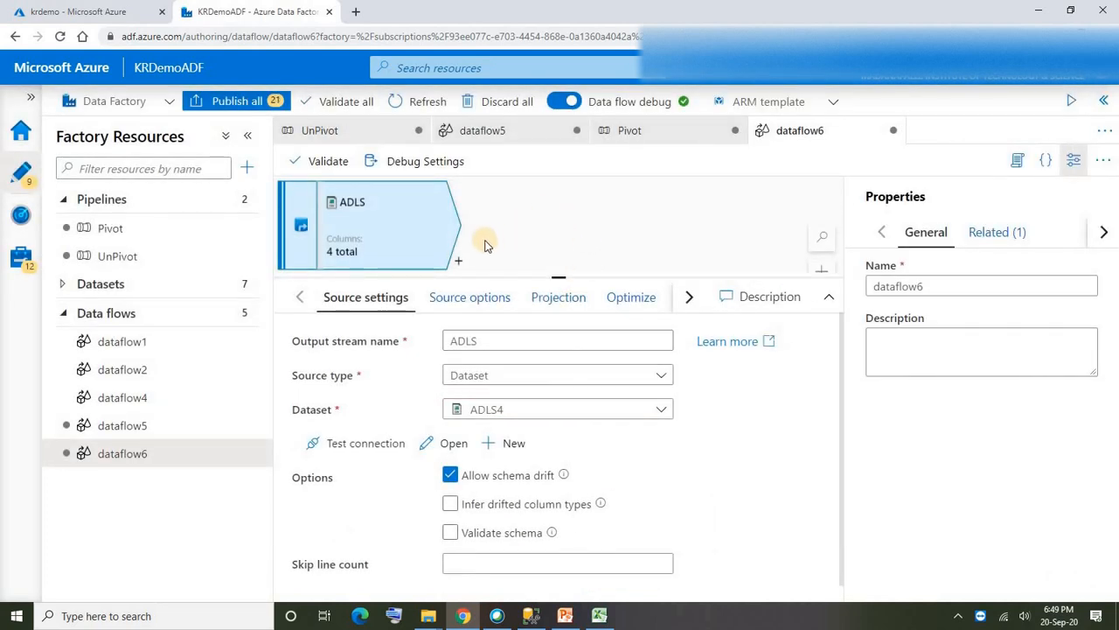
# - Review the ADLS source options and column projection, and add a Pivot transformation after the source
pyautogui.click(462, 305)
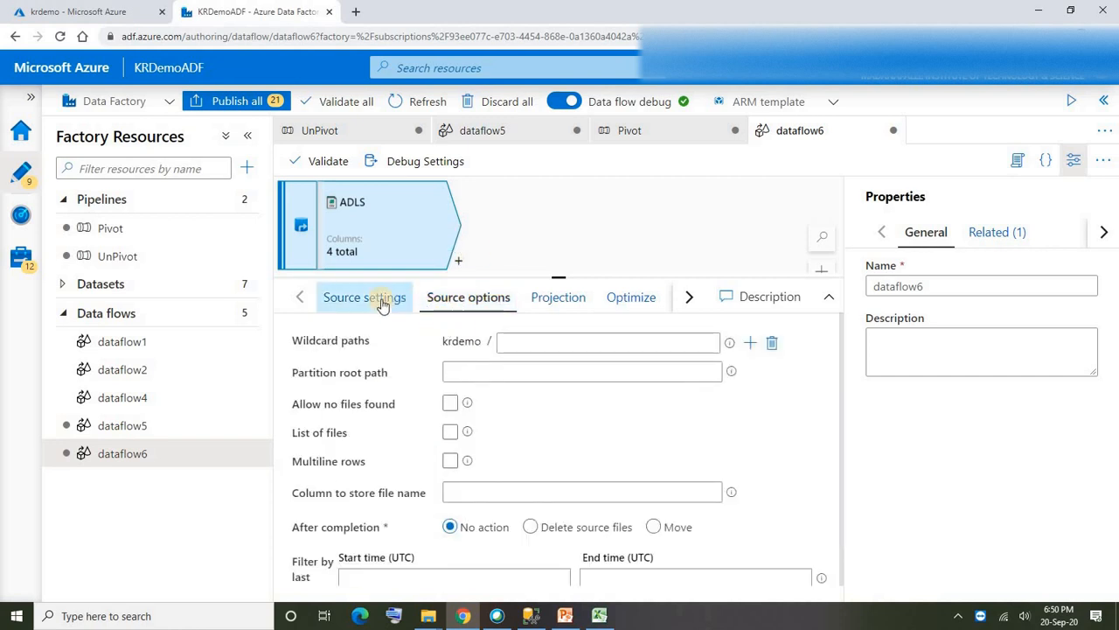
pyautogui.click(547, 297)
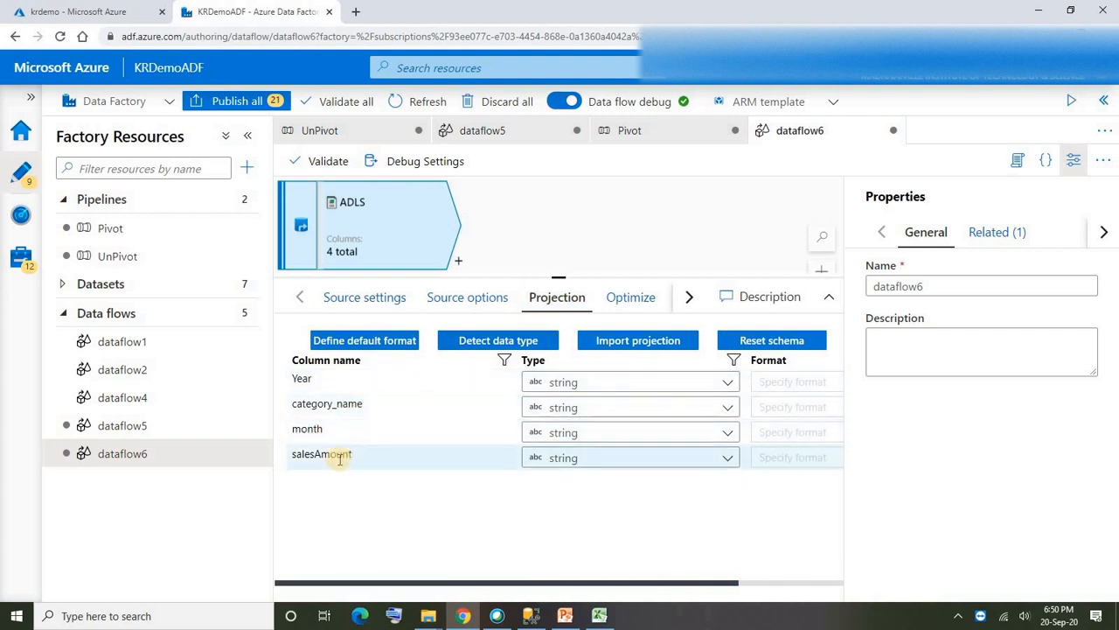
pyautogui.click(459, 262)
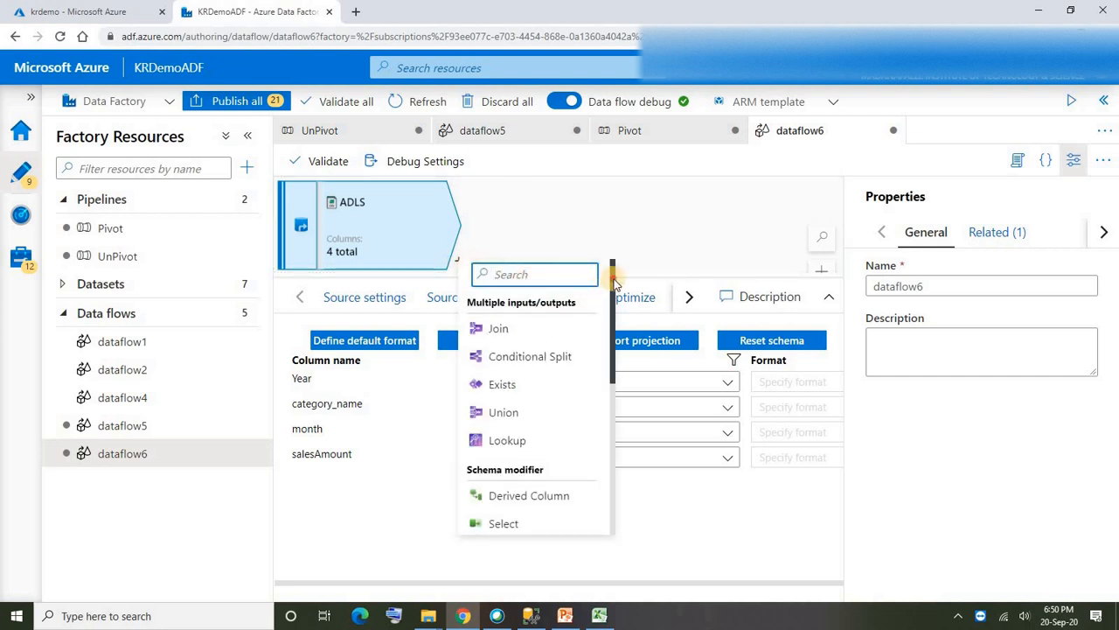
pyautogui.moveTo(613, 287); pyautogui.dragTo(612, 382)
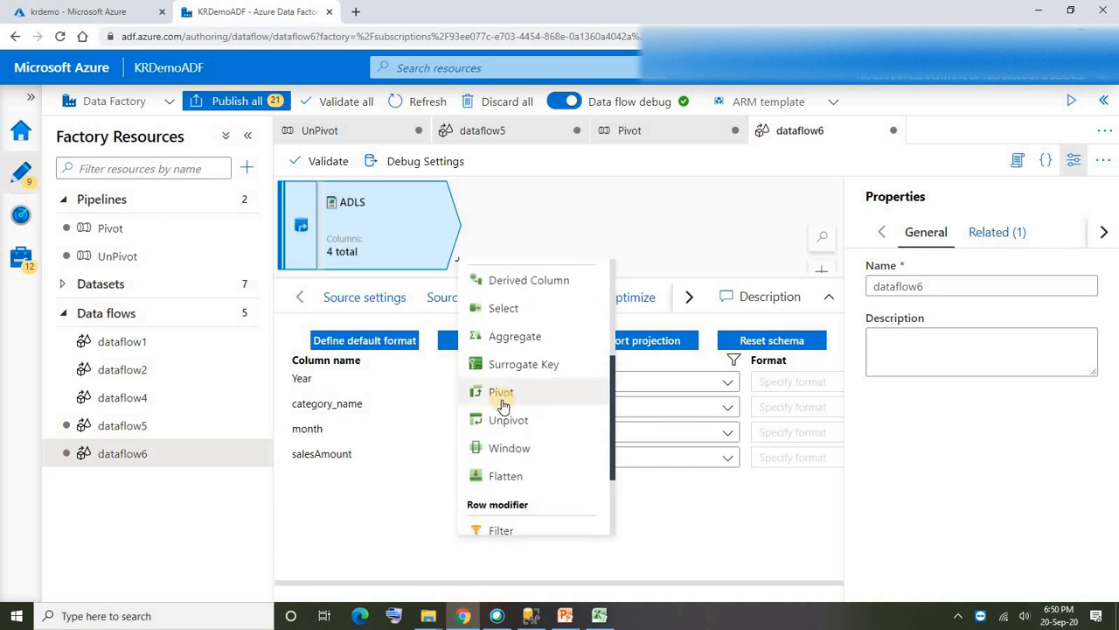
pyautogui.click(503, 396)
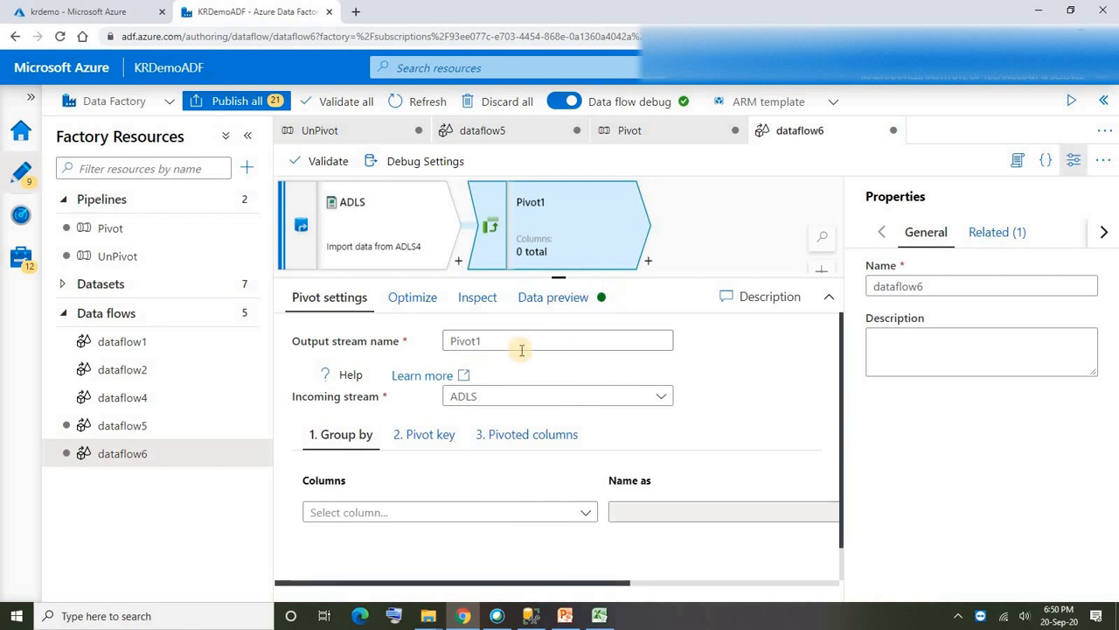
# - Set Year as the group-by column of the Pivot transformation
pyautogui.moveTo(529, 345); pyautogui.dragTo(361, 348)
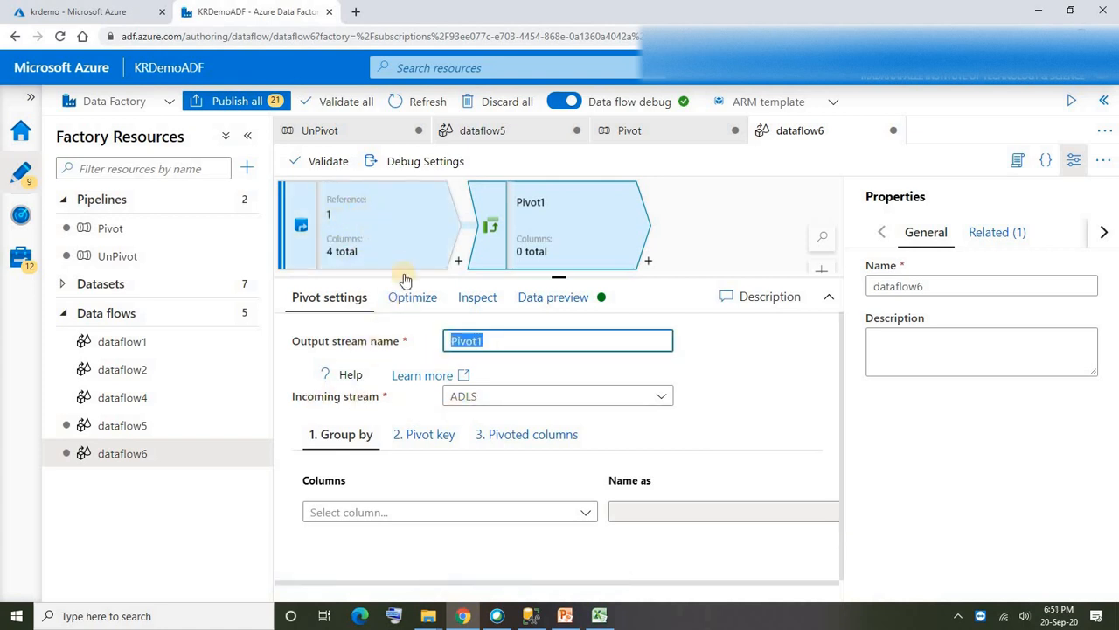
pyautogui.scroll(-1, 367, 409)
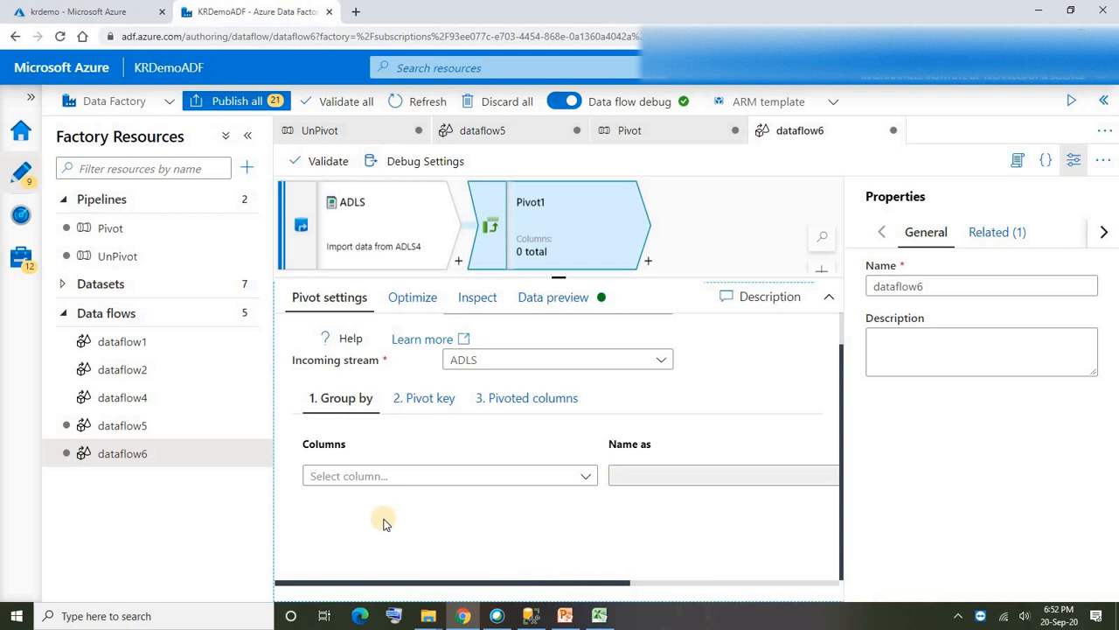
pyautogui.click(496, 483)
pyautogui.click(342, 532)
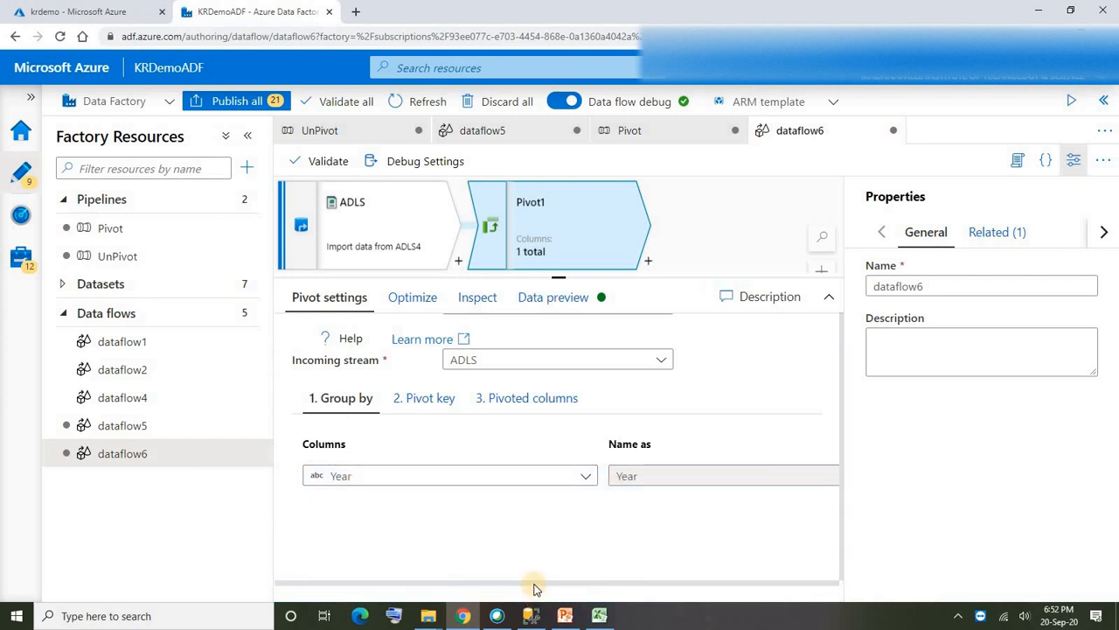
# - Add month as a second group-by column in the Pivot transformation
pyautogui.moveTo(532, 581); pyautogui.dragTo(699, 565)
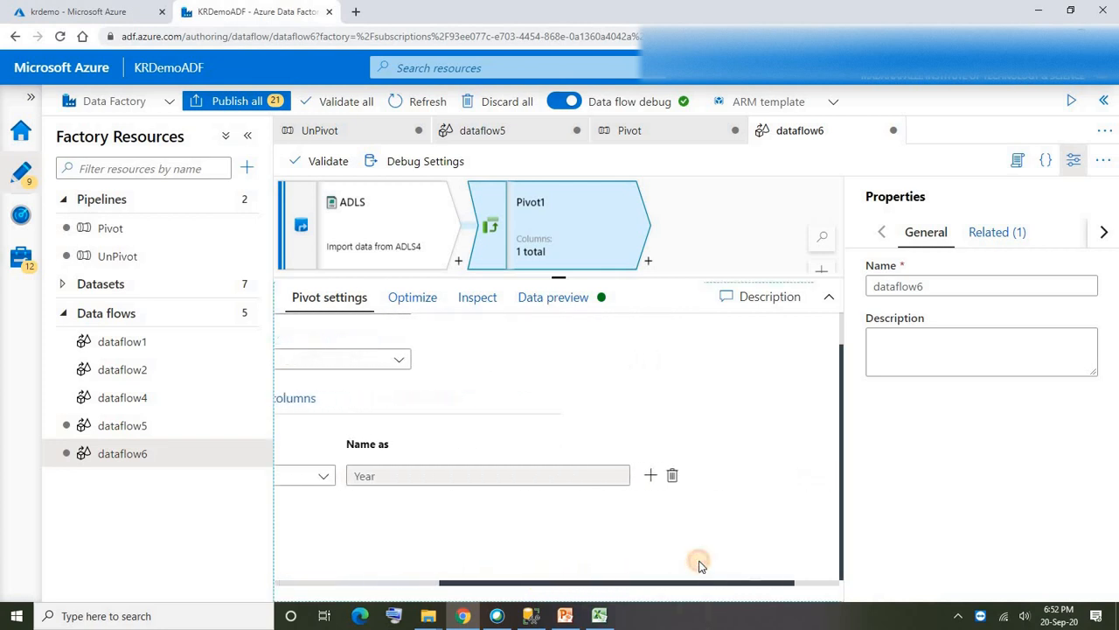
pyautogui.click(649, 475)
pyautogui.moveTo(638, 577); pyautogui.dragTo(474, 568)
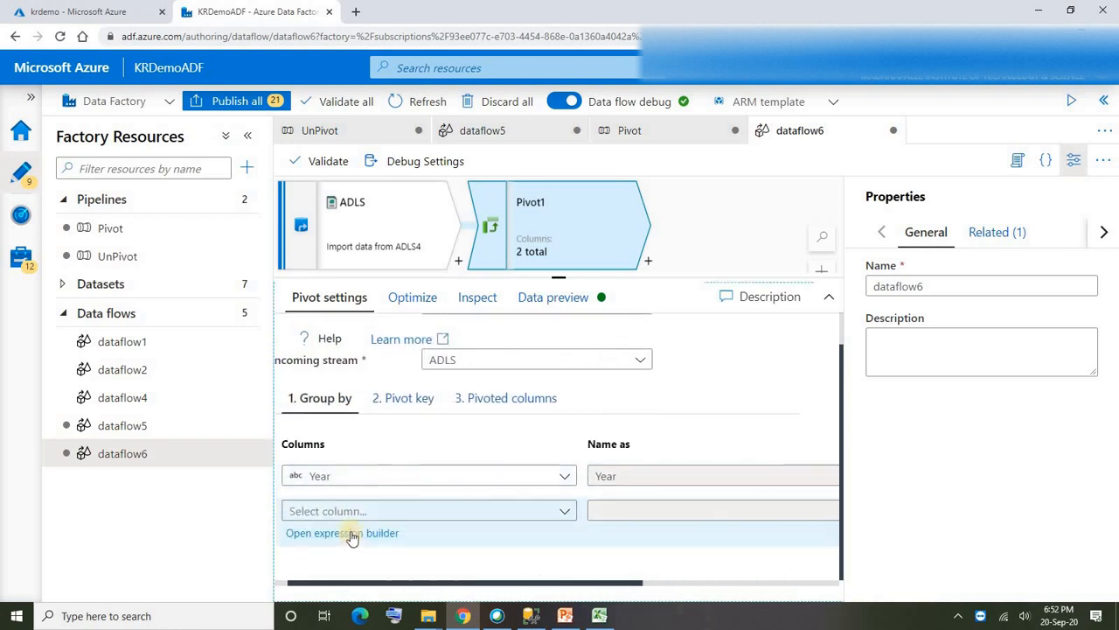
pyautogui.click(355, 511)
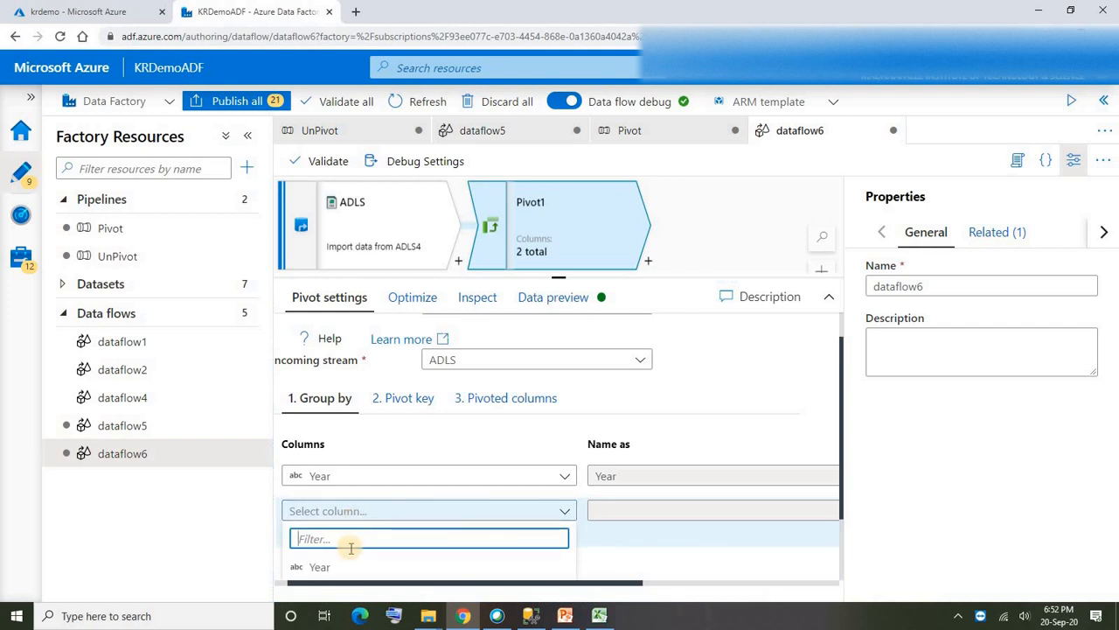
pyautogui.write('mon')
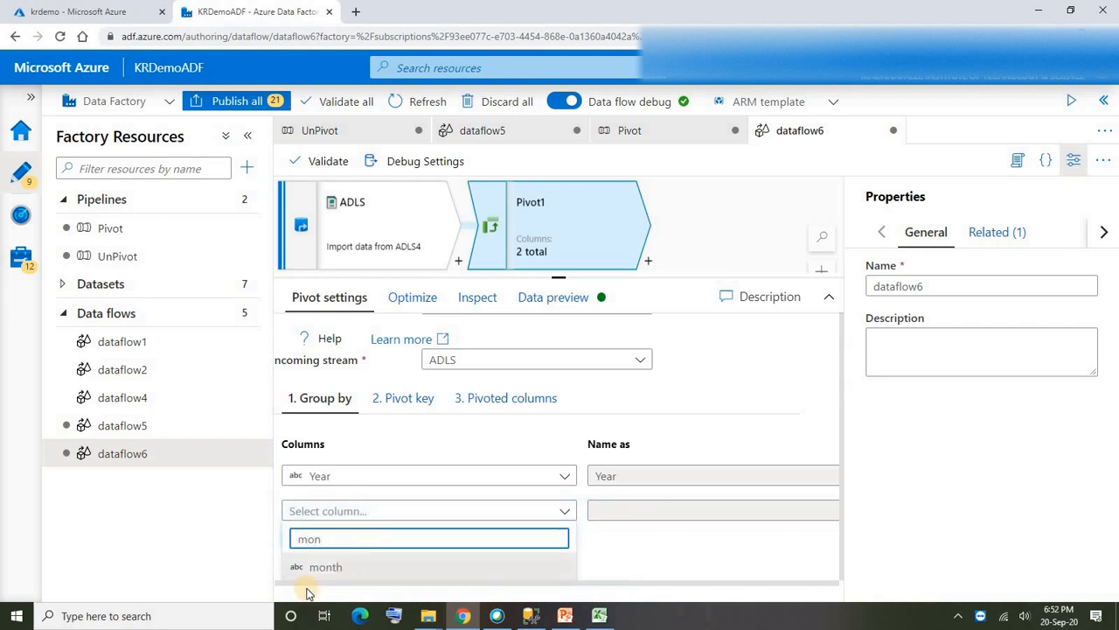
pyautogui.click(322, 568)
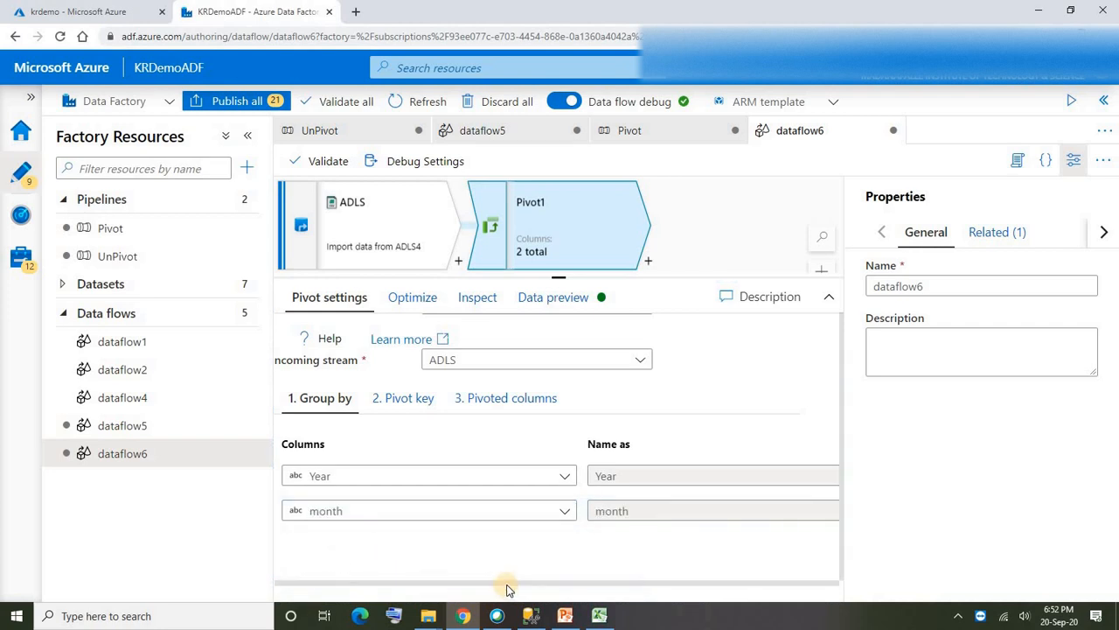
pyautogui.moveTo(507, 584); pyautogui.dragTo(429, 592)
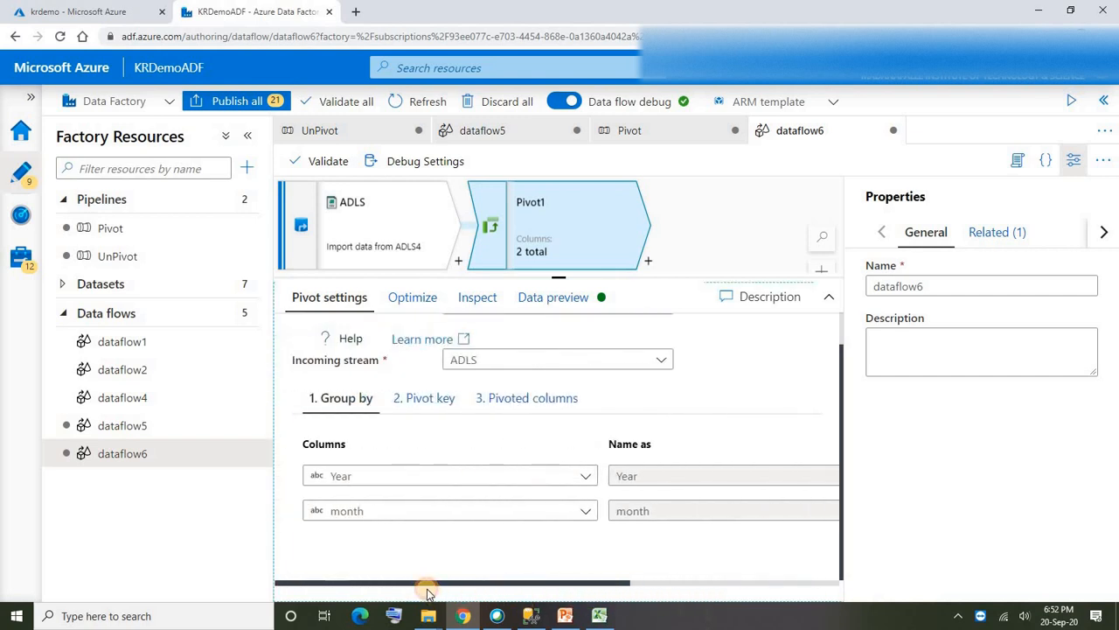
# - Set category_name as the pivot key of the Pivot transformation
pyautogui.click(417, 409)
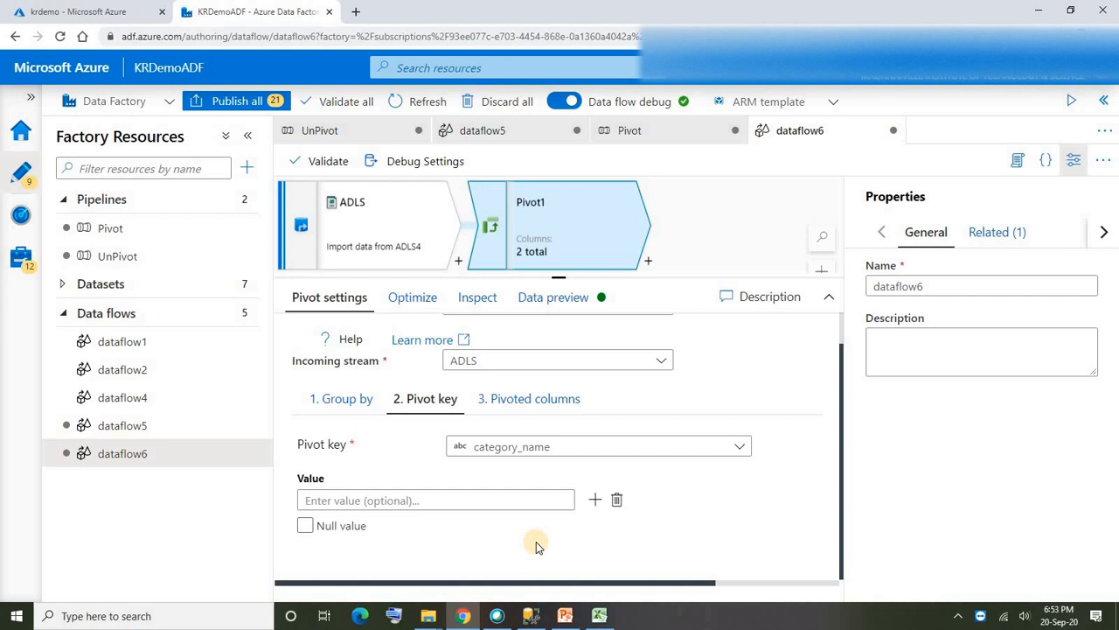
pyautogui.click(594, 501)
pyautogui.click(594, 525)
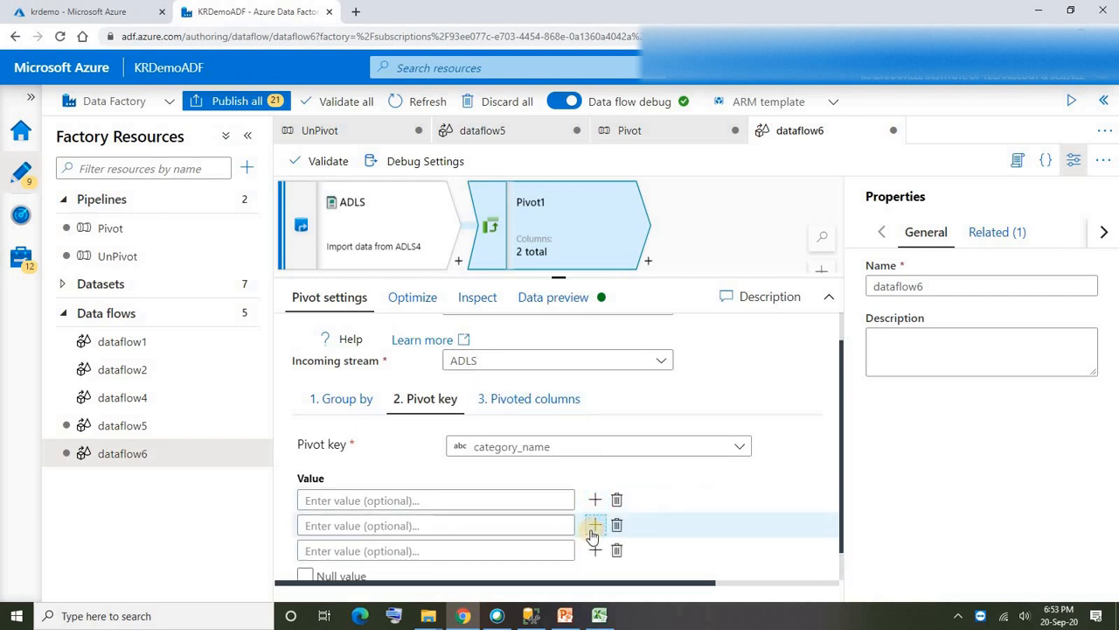
pyautogui.click(617, 526)
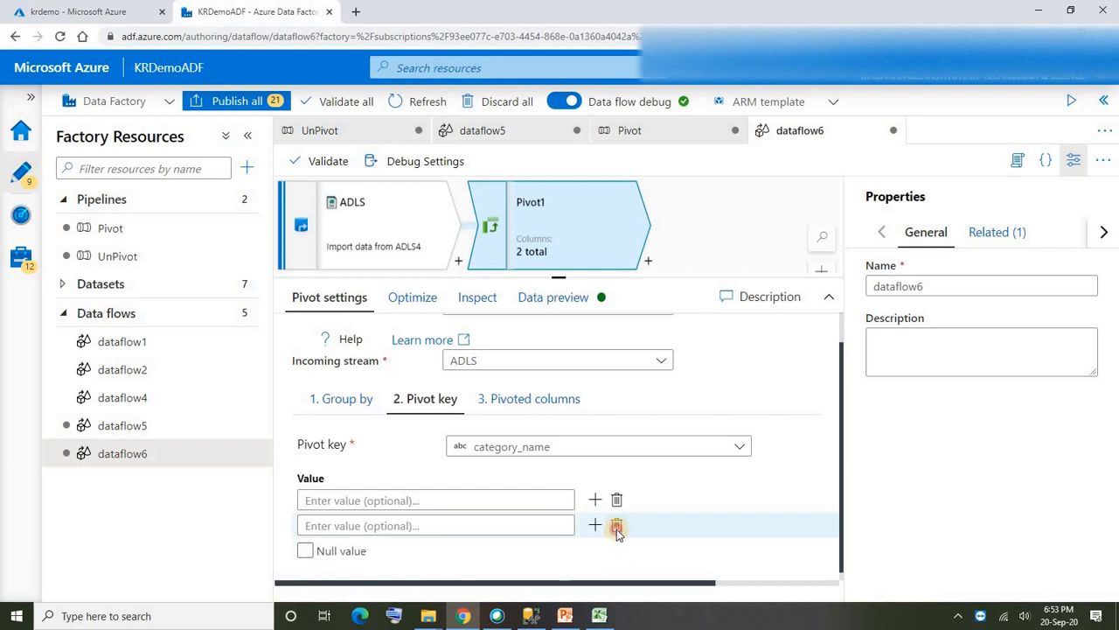
pyautogui.click(616, 526)
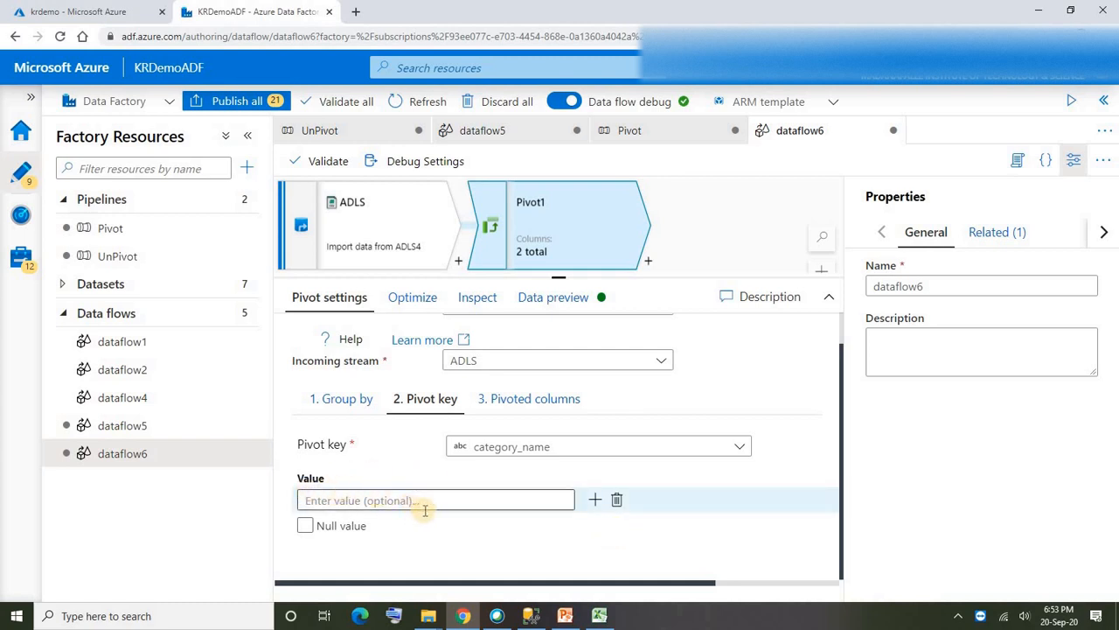
# - Review the column name pattern and column arrangement options for the pivoted columns of the Pivot transformation
pyautogui.click(502, 404)
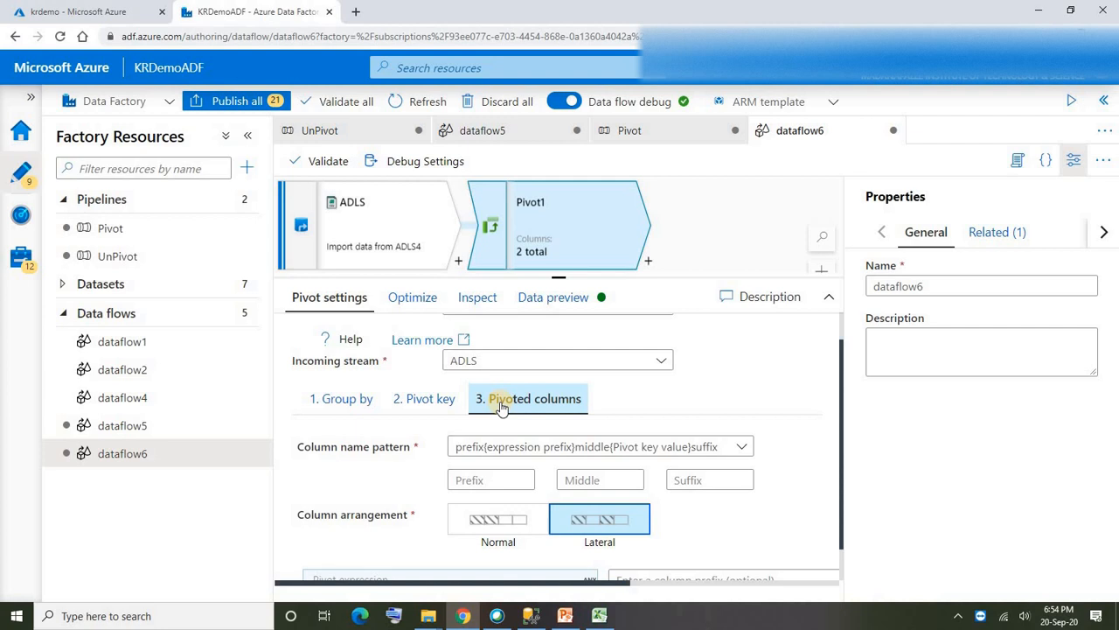
pyautogui.click(491, 478)
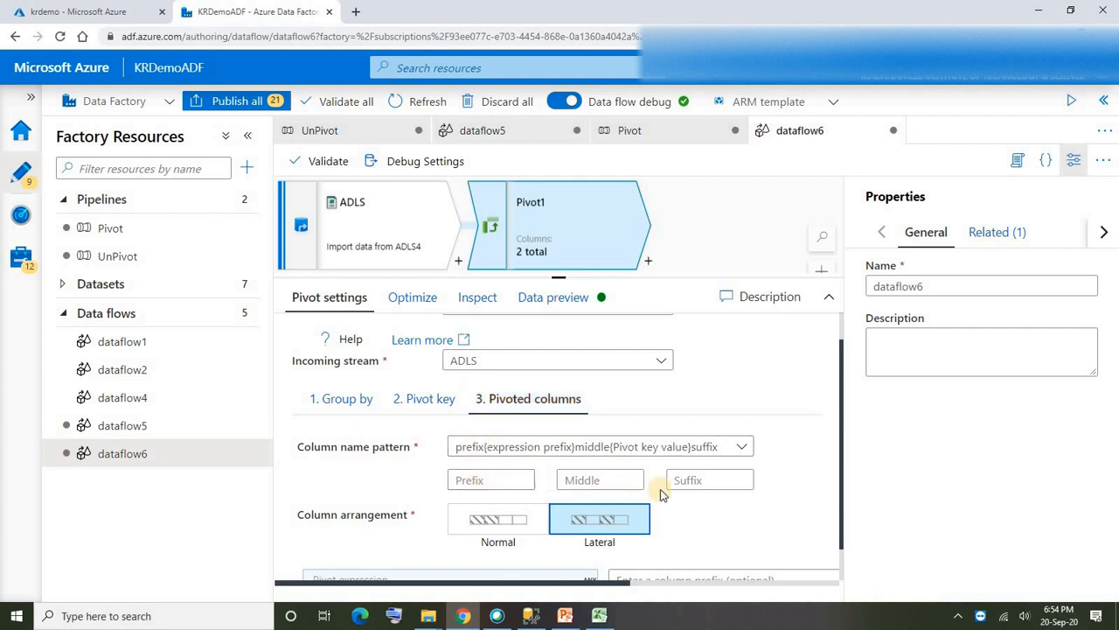
pyautogui.click(610, 484)
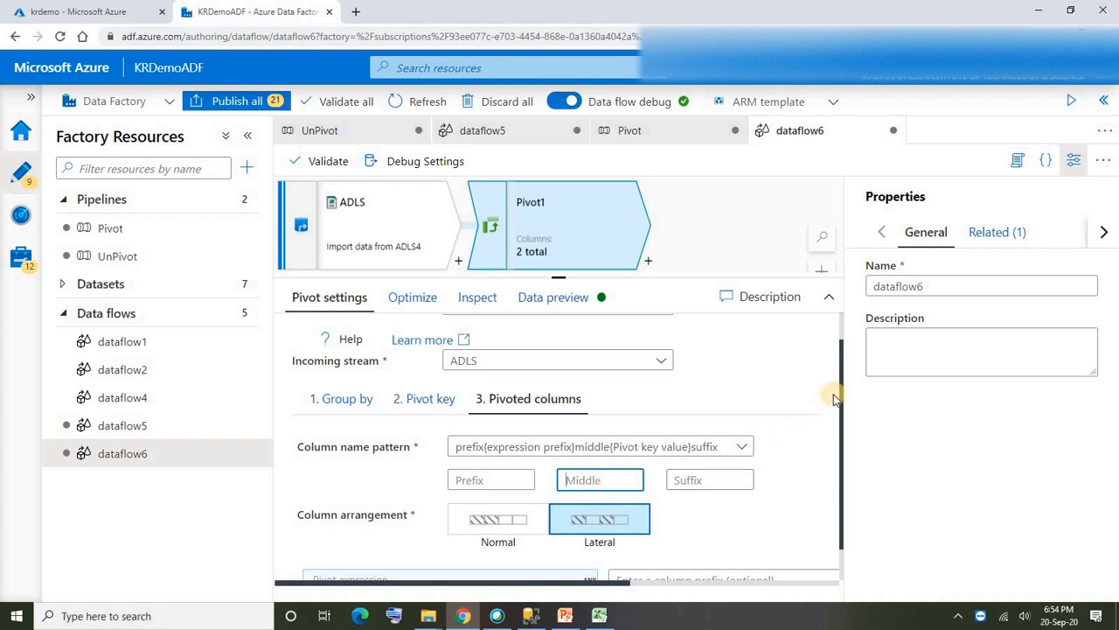
pyautogui.moveTo(839, 371); pyautogui.dragTo(722, 407)
pyautogui.click(505, 456)
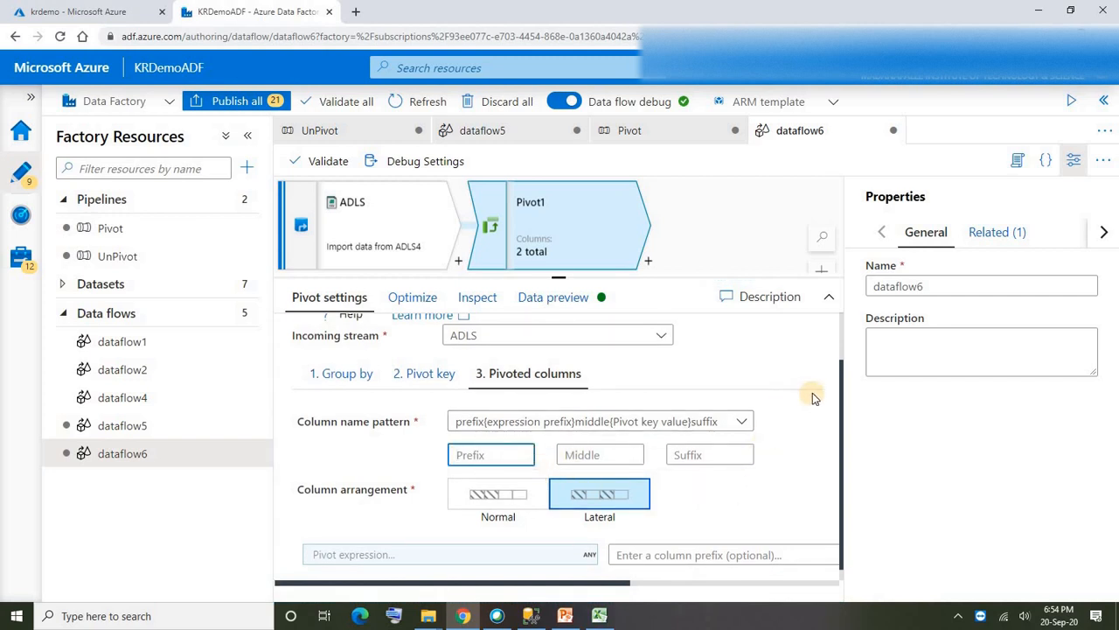
pyautogui.moveTo(840, 371); pyautogui.dragTo(841, 383)
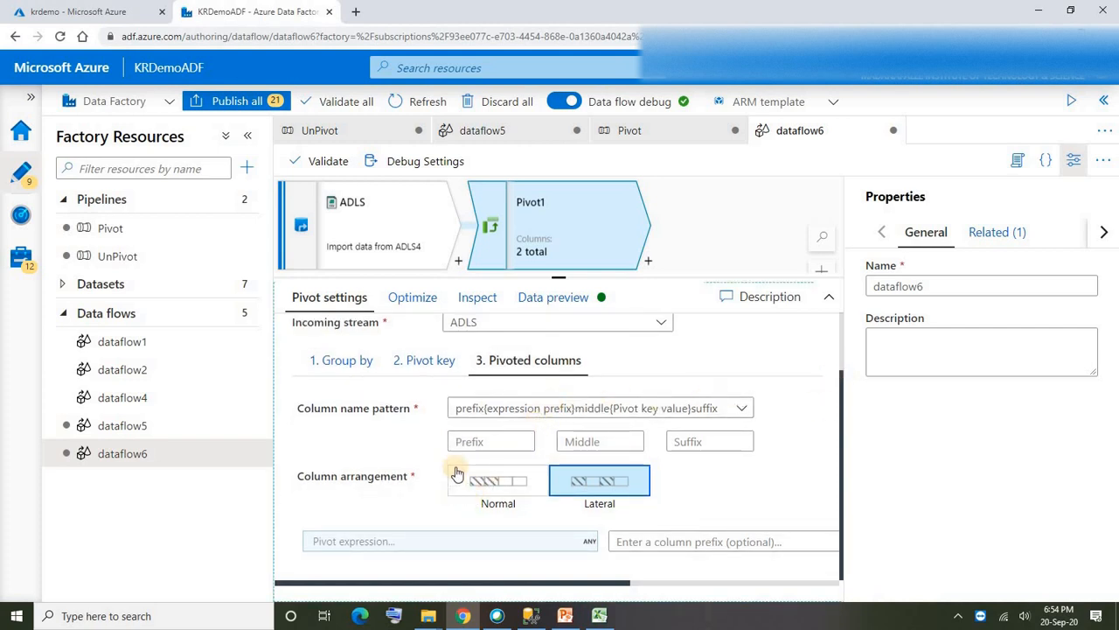
# - Set the pivot expression to sum(toInteger(salesAmount)) in the expression builder and save it
pyautogui.click(395, 544)
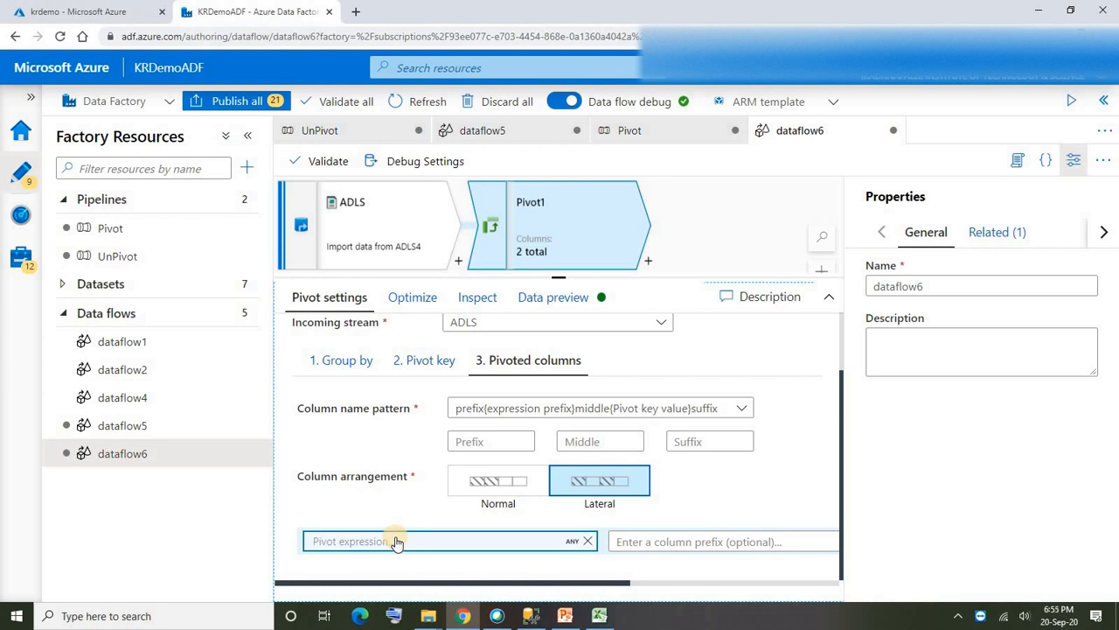
pyautogui.click(397, 543)
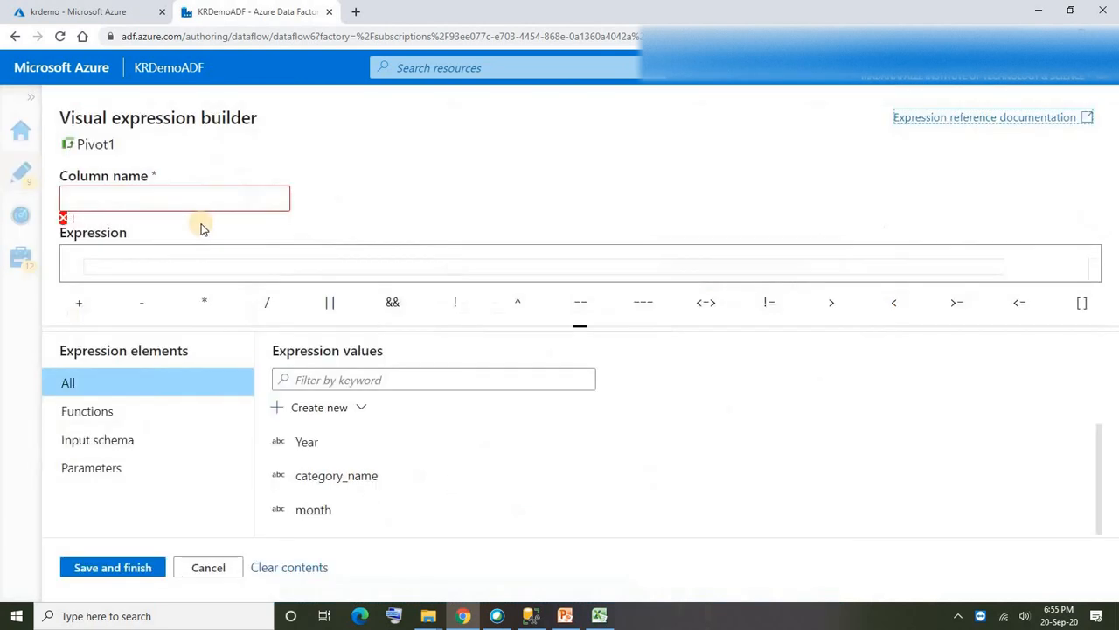
pyautogui.click(220, 263)
pyautogui.write('sum(')
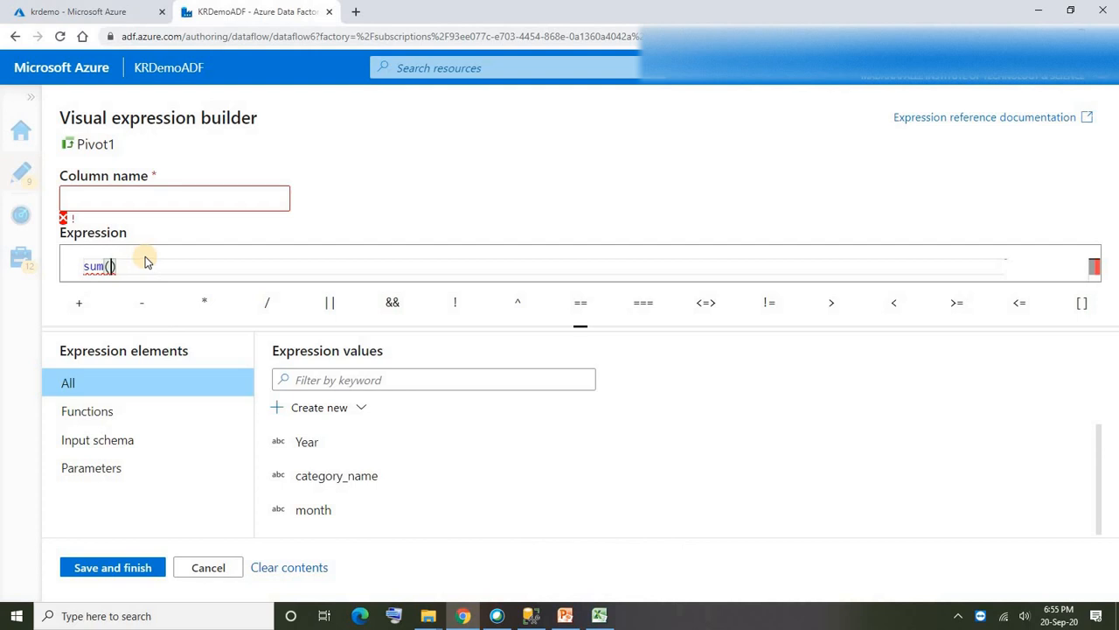
pyautogui.write('i')
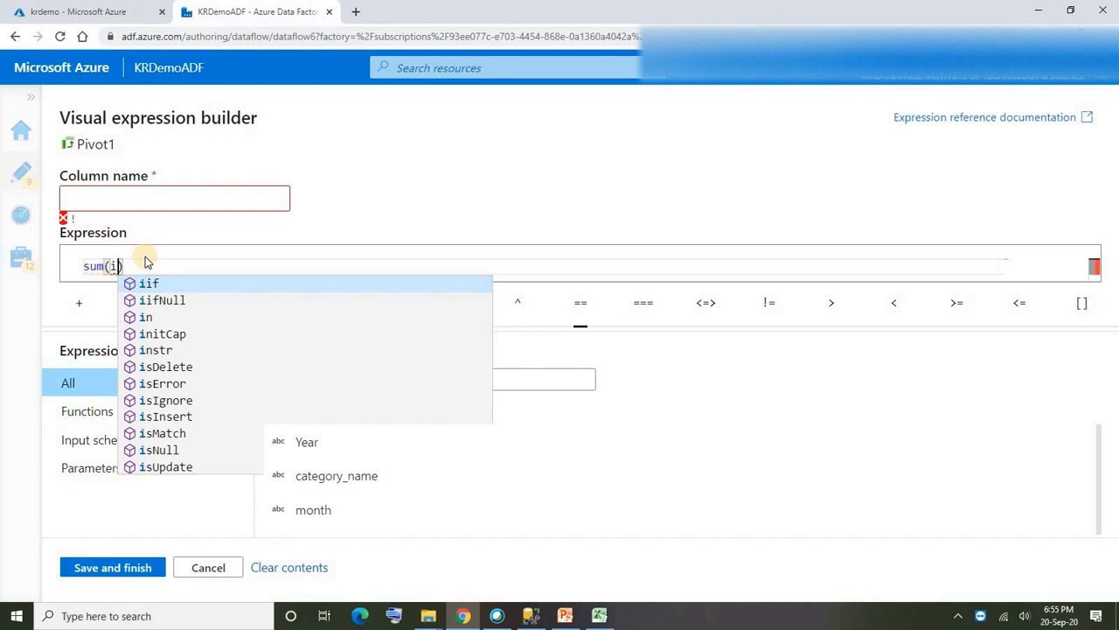
pyautogui.press('BackSpace')
pyautogui.write('toi')
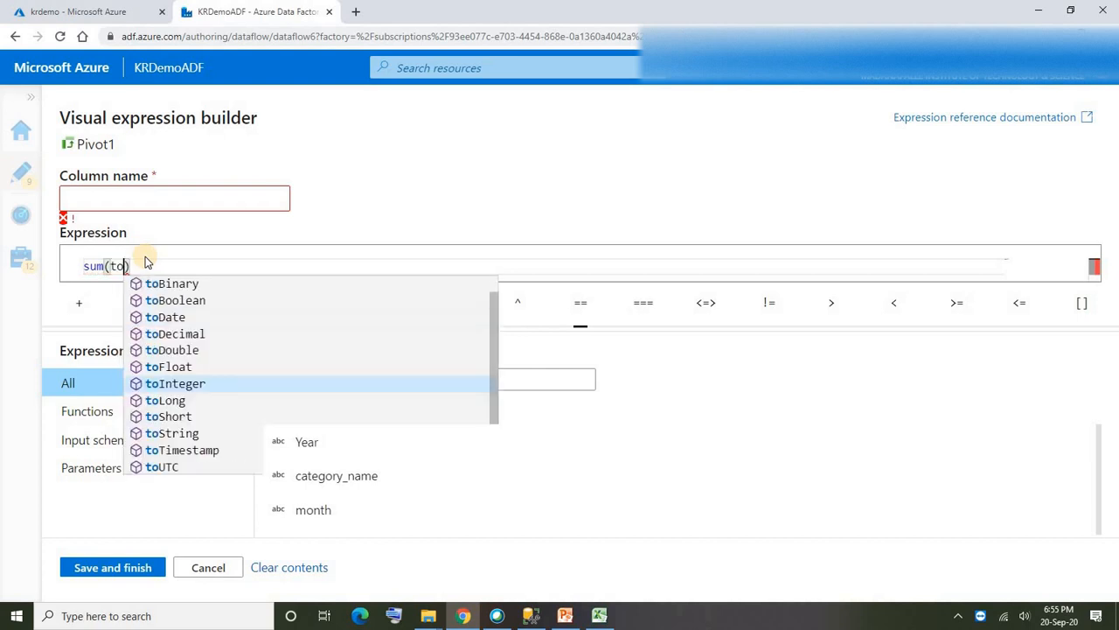
pyautogui.write('n')
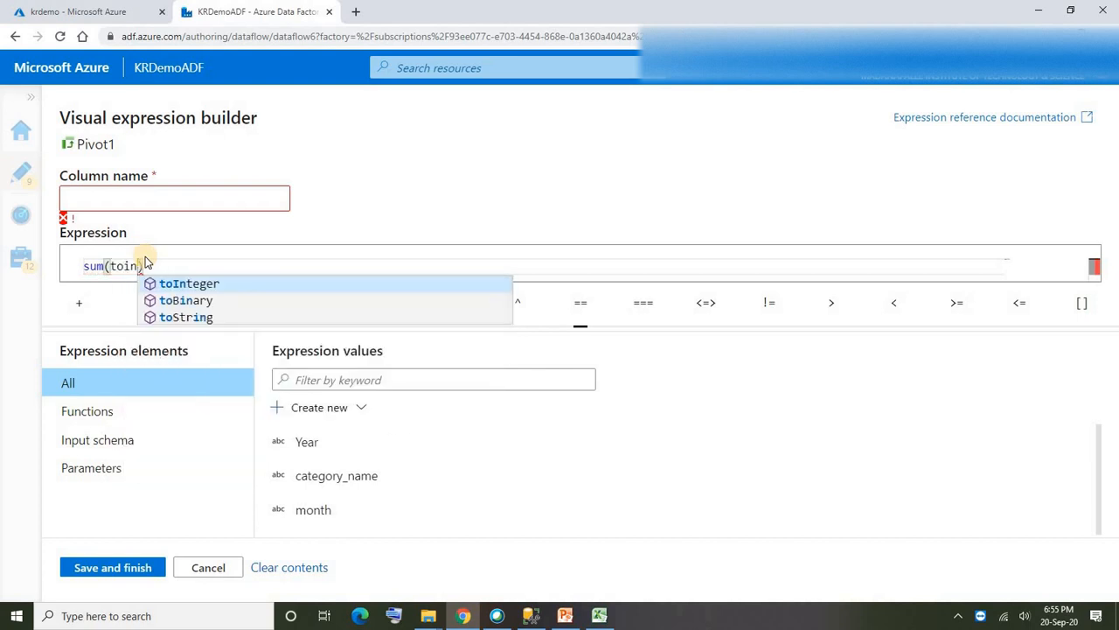
pyautogui.click(198, 284)
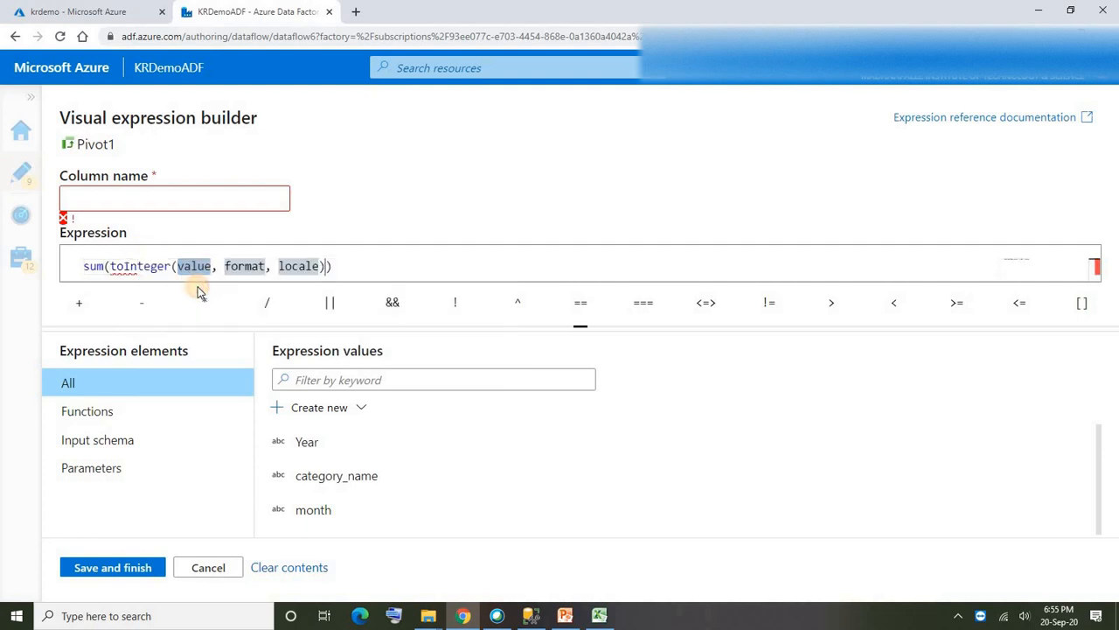
pyautogui.keyDown('shift'); pyautogui.click(321, 266); pyautogui.keyUp('shift')
pyautogui.press('BackSpace')
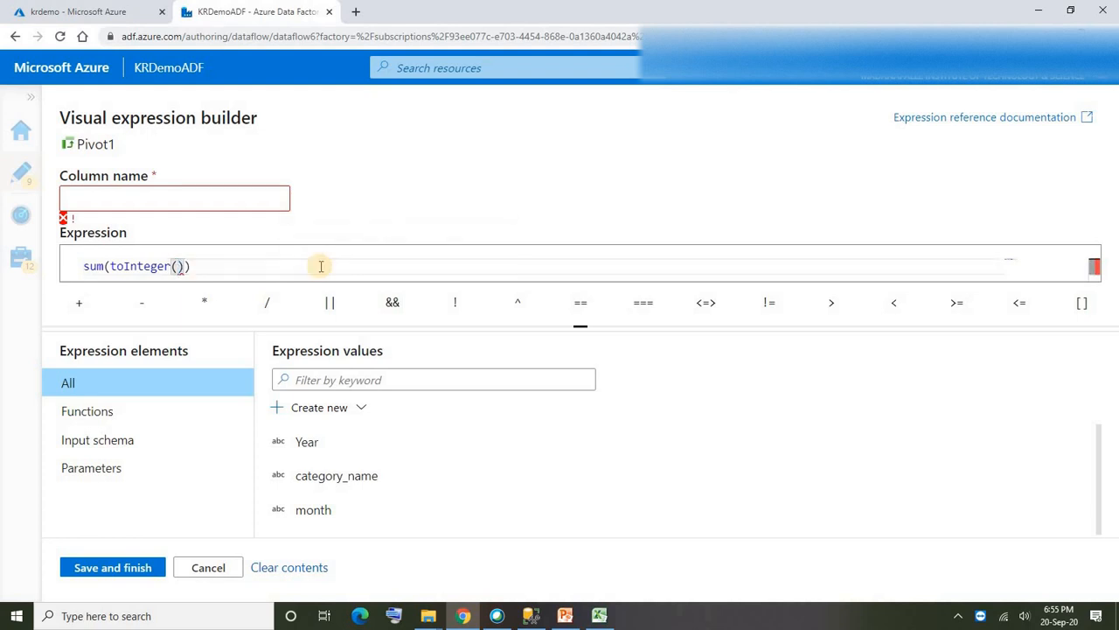
pyautogui.write('sales')
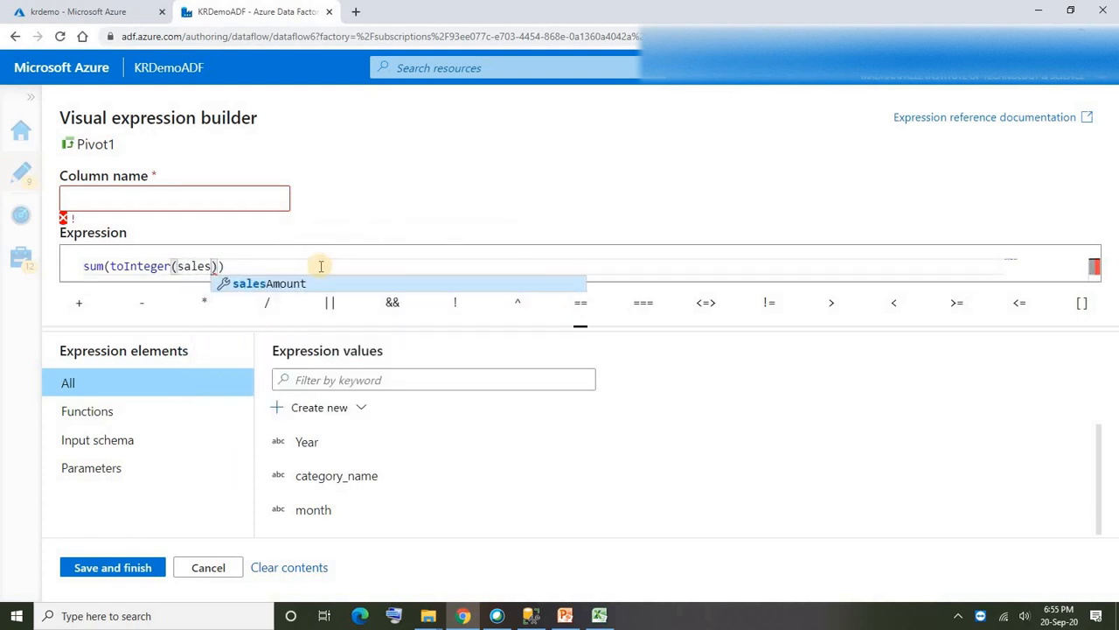
pyautogui.click(291, 283)
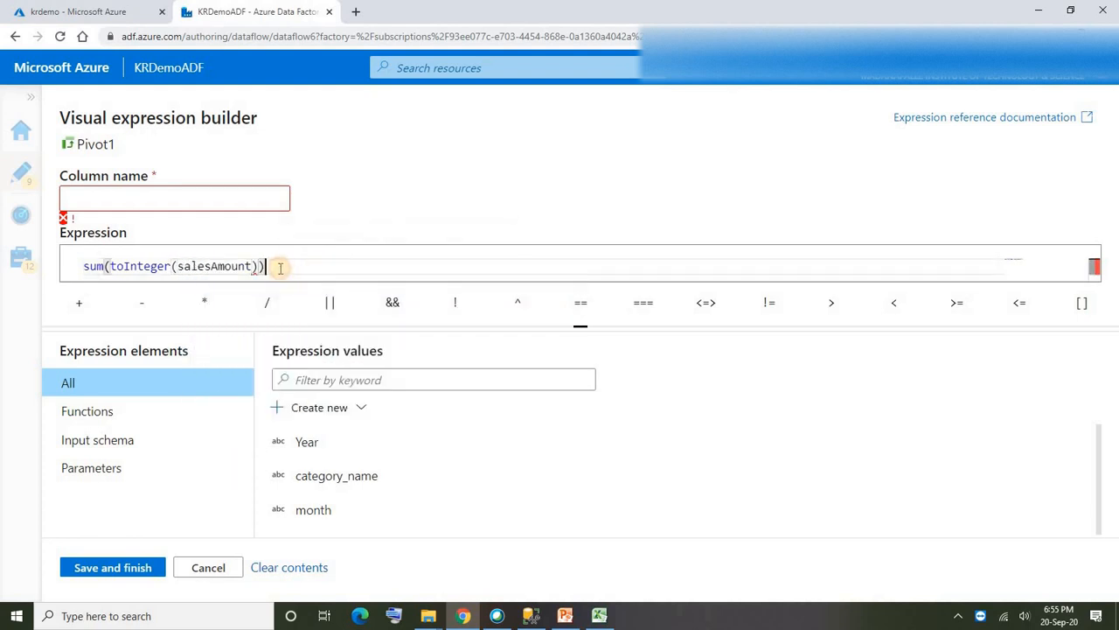
pyautogui.click(113, 566)
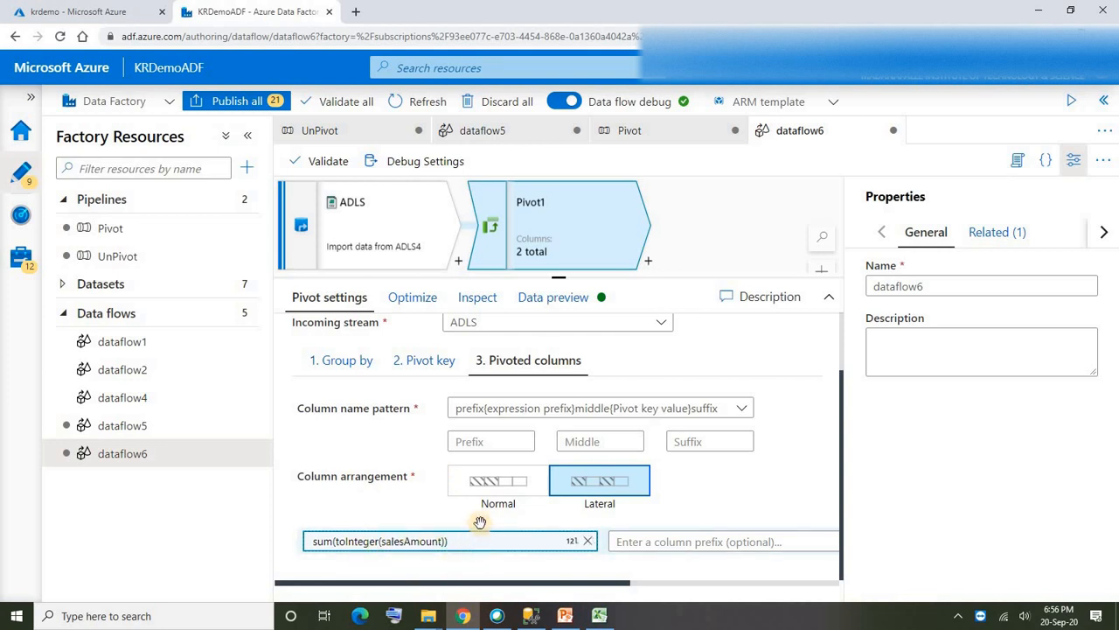
# - Review the Pivot transformation's group-by columns, pivot key, pivoted columns, partition option and output schema
pyautogui.click(343, 367)
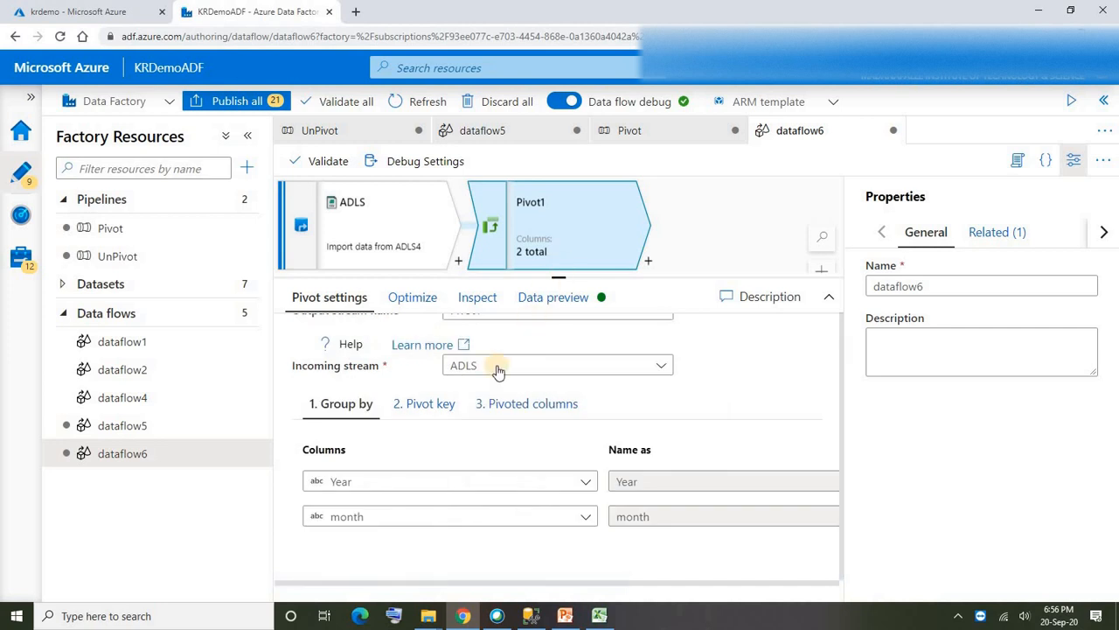
pyautogui.moveTo(381, 483)
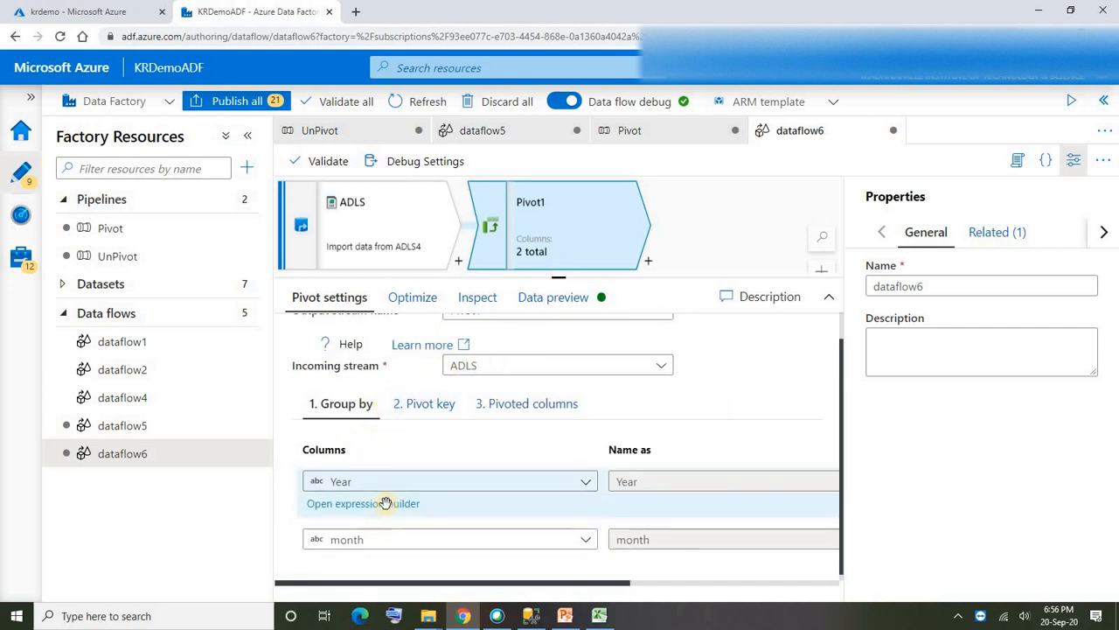
pyautogui.click(519, 403)
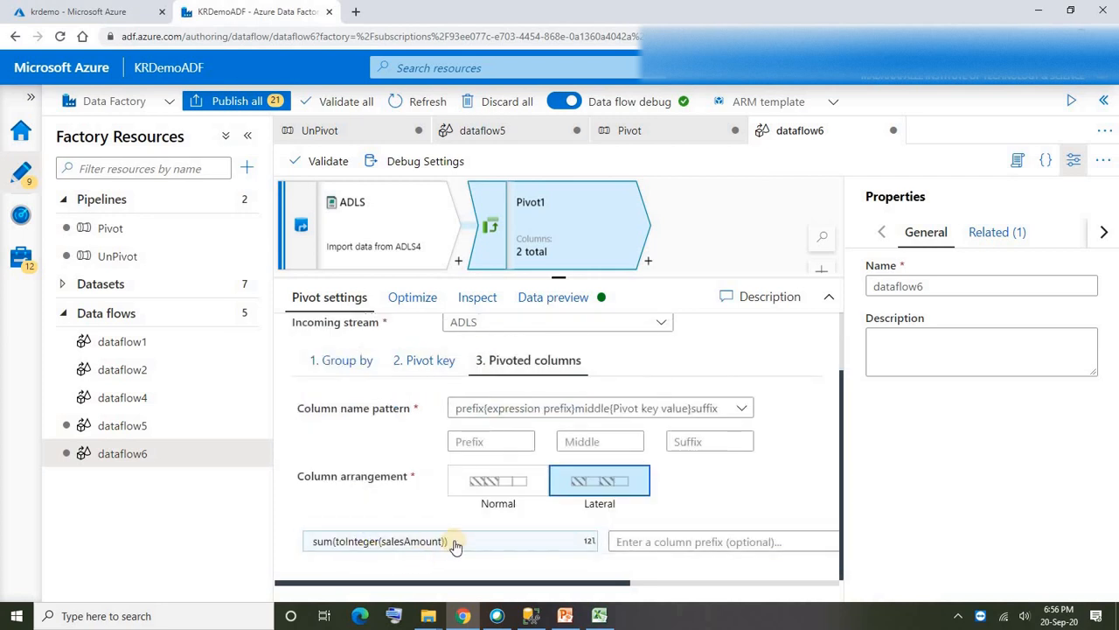
pyautogui.click(343, 359)
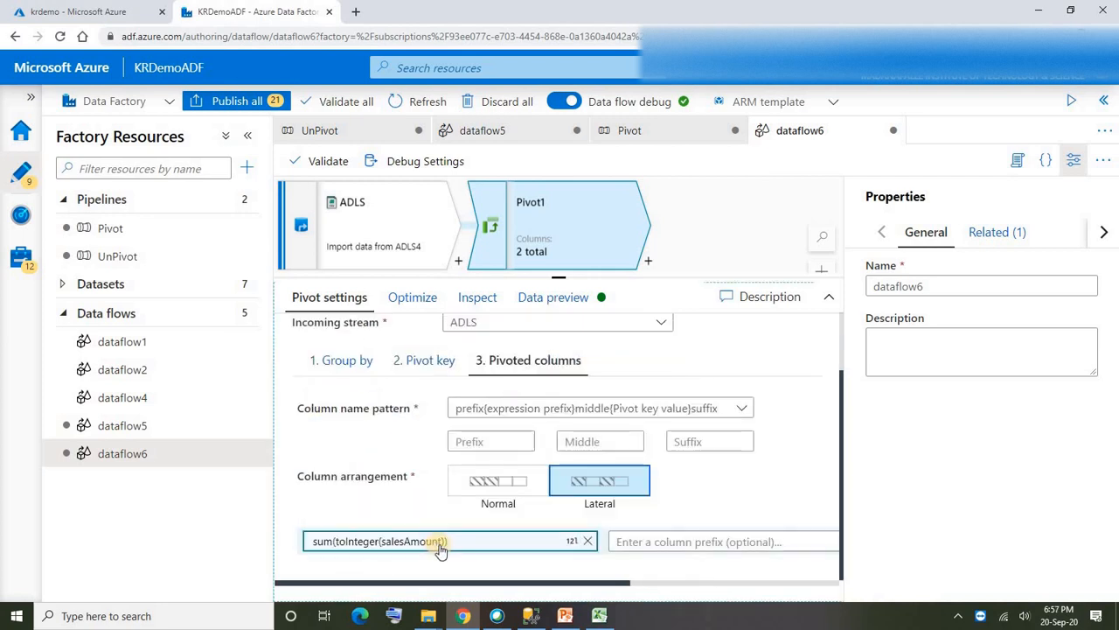
pyautogui.click(347, 374)
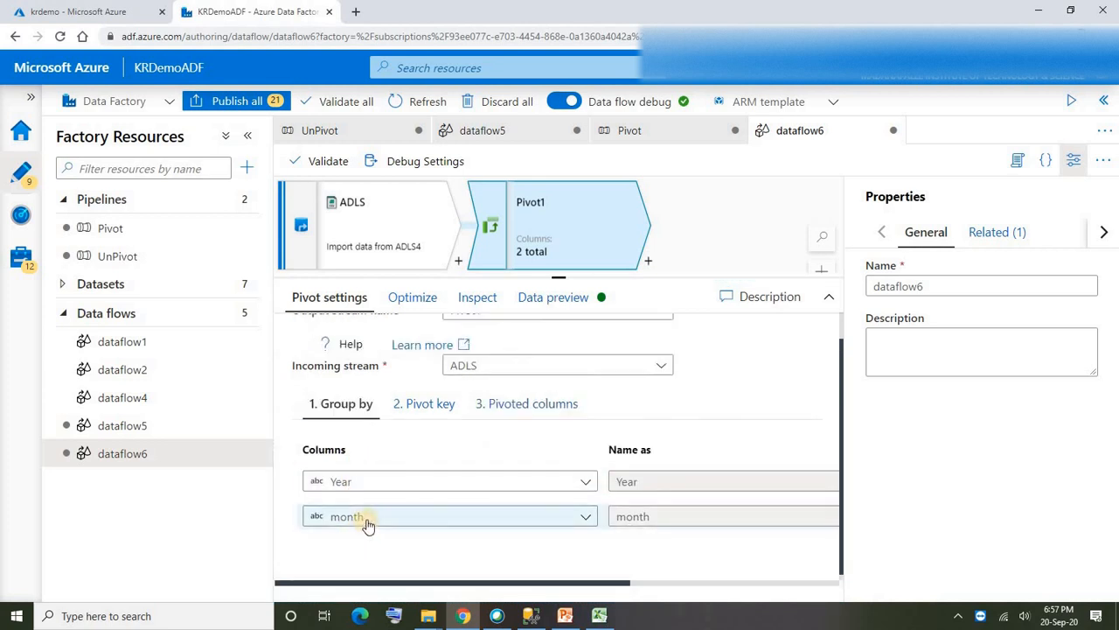
pyautogui.click(430, 408)
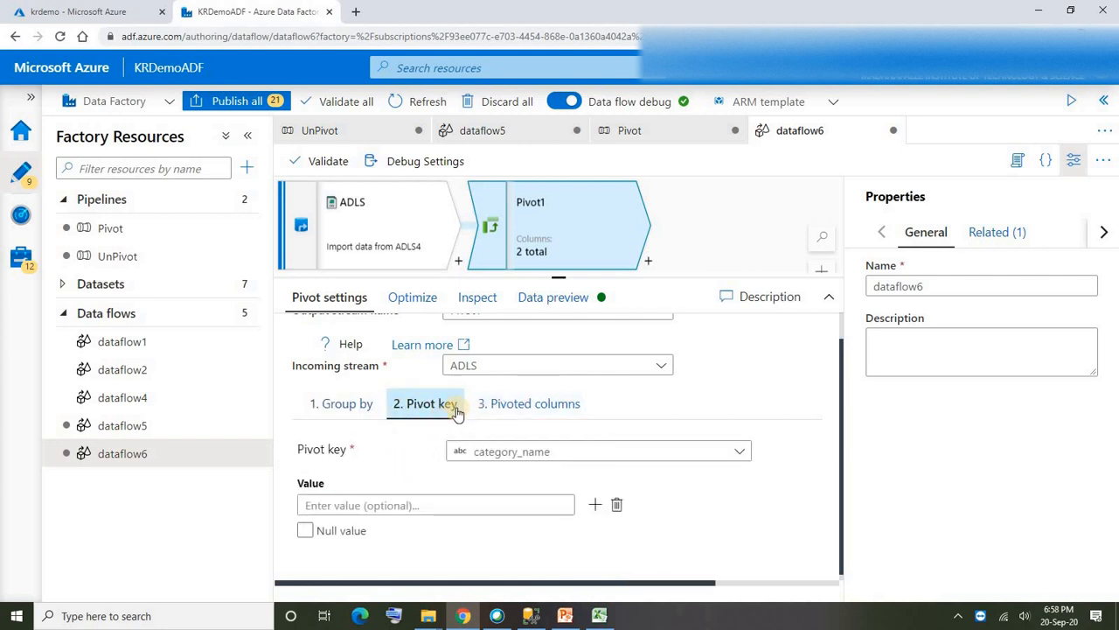
pyautogui.click(428, 406)
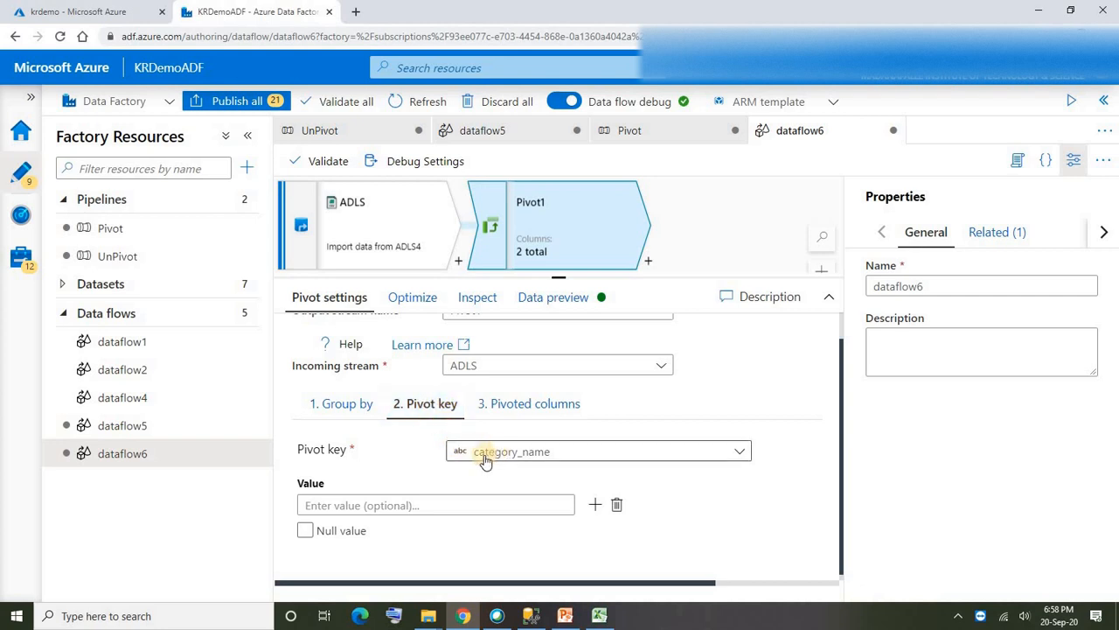
pyautogui.click(512, 405)
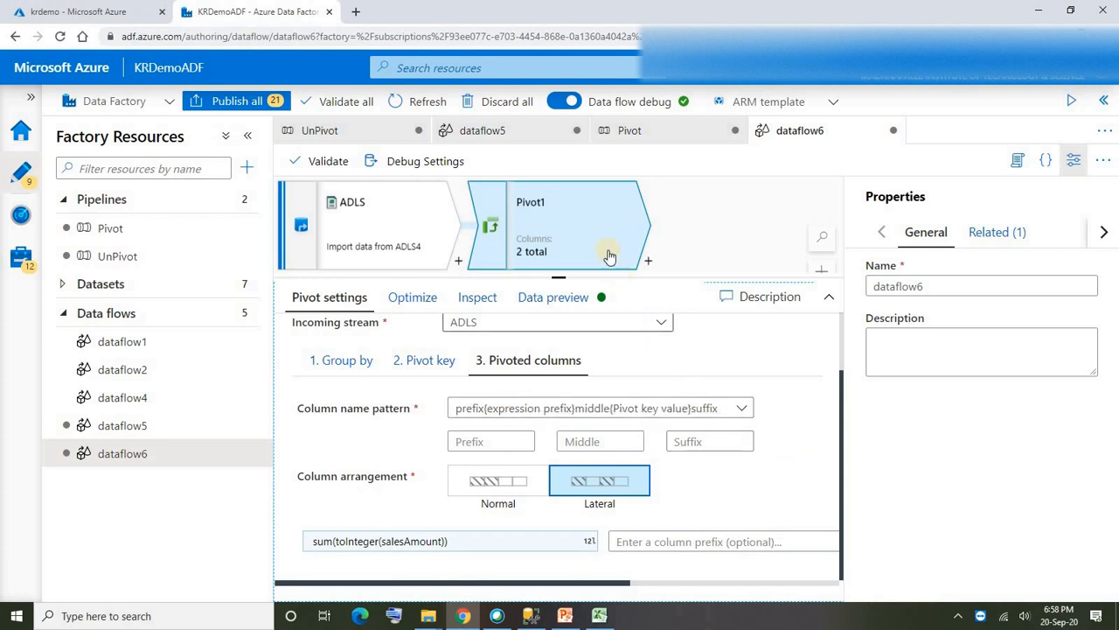
pyautogui.click(412, 297)
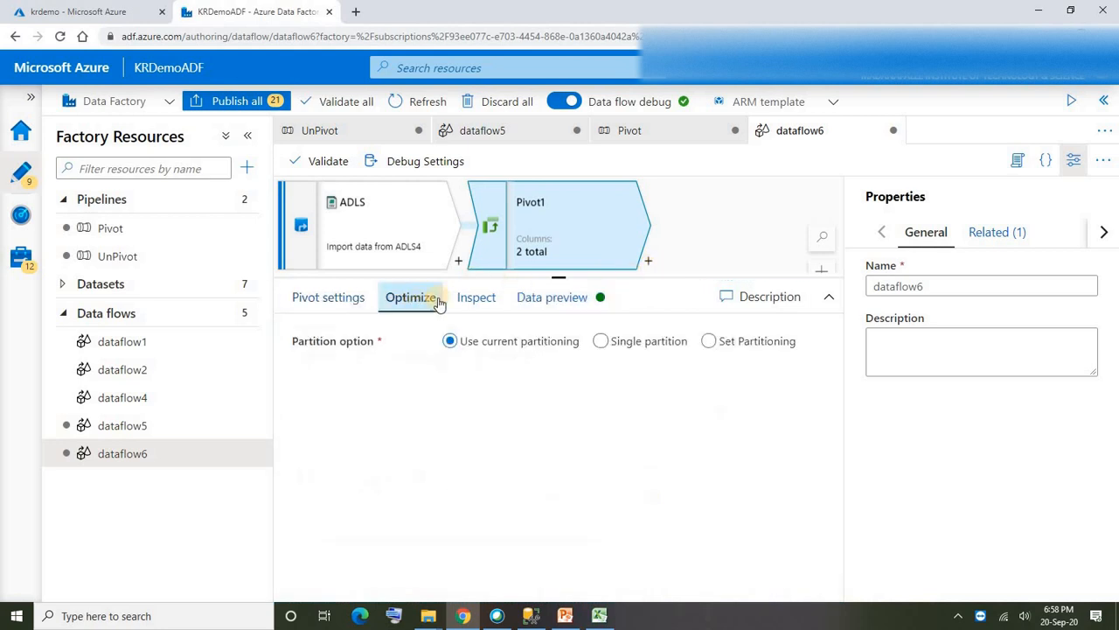
pyautogui.click(466, 298)
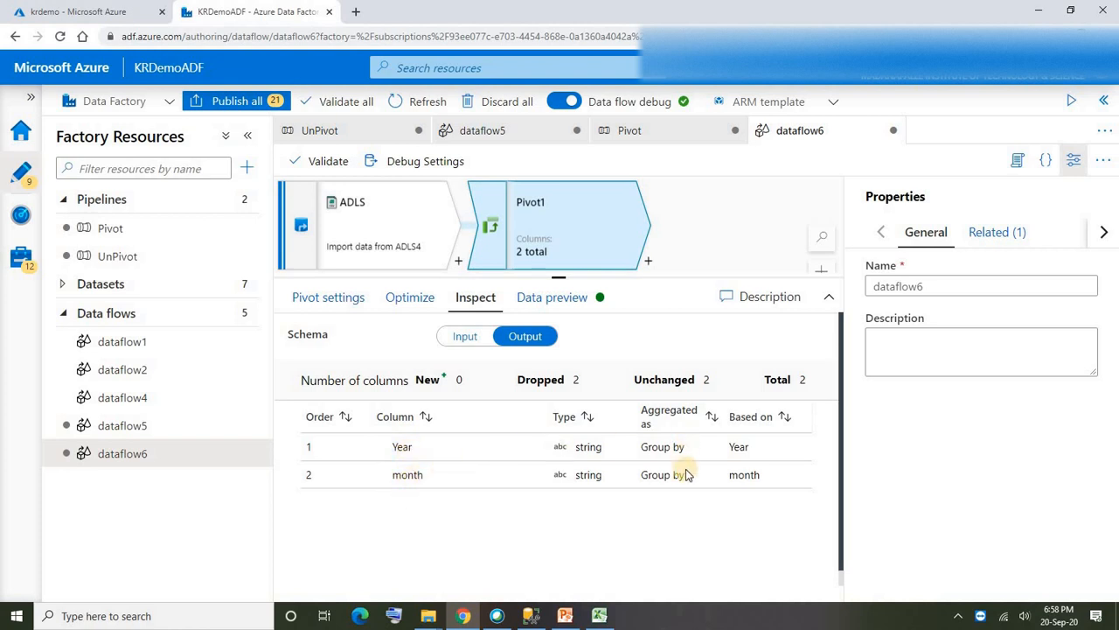
# - Preview the pivoted data of Pivot1 and map all its drifted columns as explicit columns
pyautogui.click(552, 298)
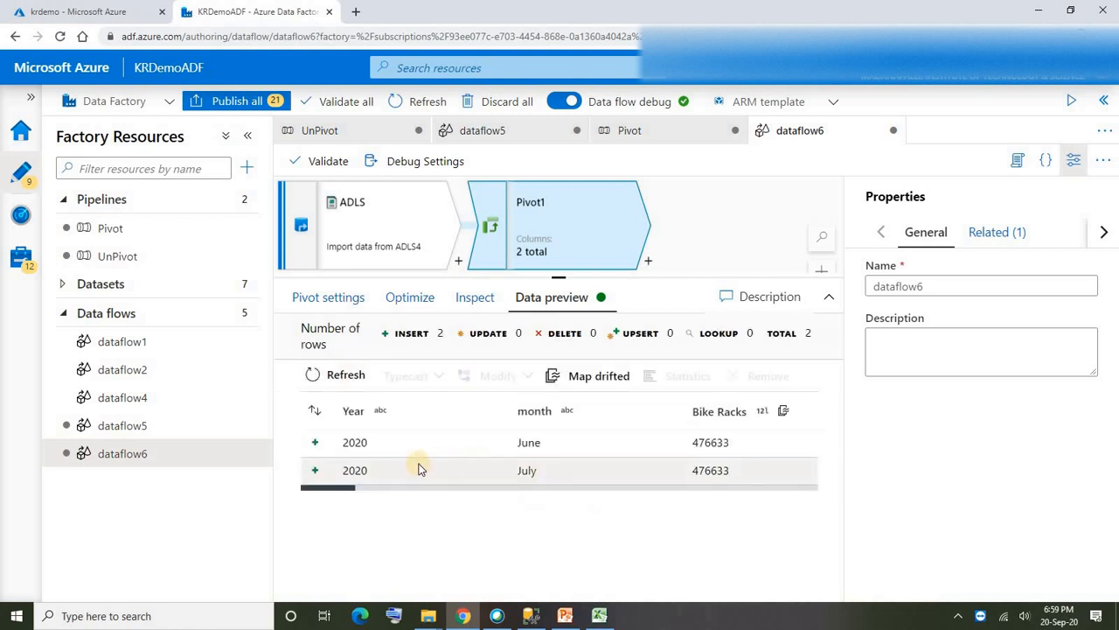
pyautogui.moveTo(333, 487)
pyautogui.mouseDown()
pyautogui.moveTo(362, 488)
pyautogui.moveTo(388, 425)
pyautogui.moveTo(477, 489)
pyautogui.moveTo(315, 487)
pyautogui.mouseUp()
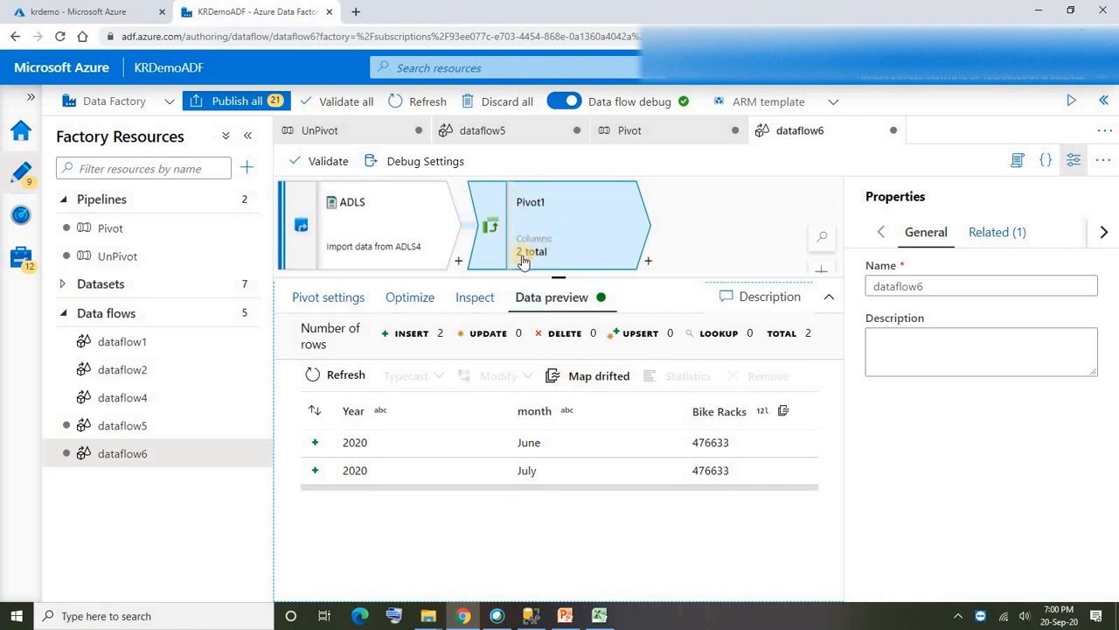
pyautogui.moveTo(330, 490)
pyautogui.mouseDown()
pyautogui.moveTo(649, 488)
pyautogui.moveTo(315, 490)
pyautogui.mouseUp()
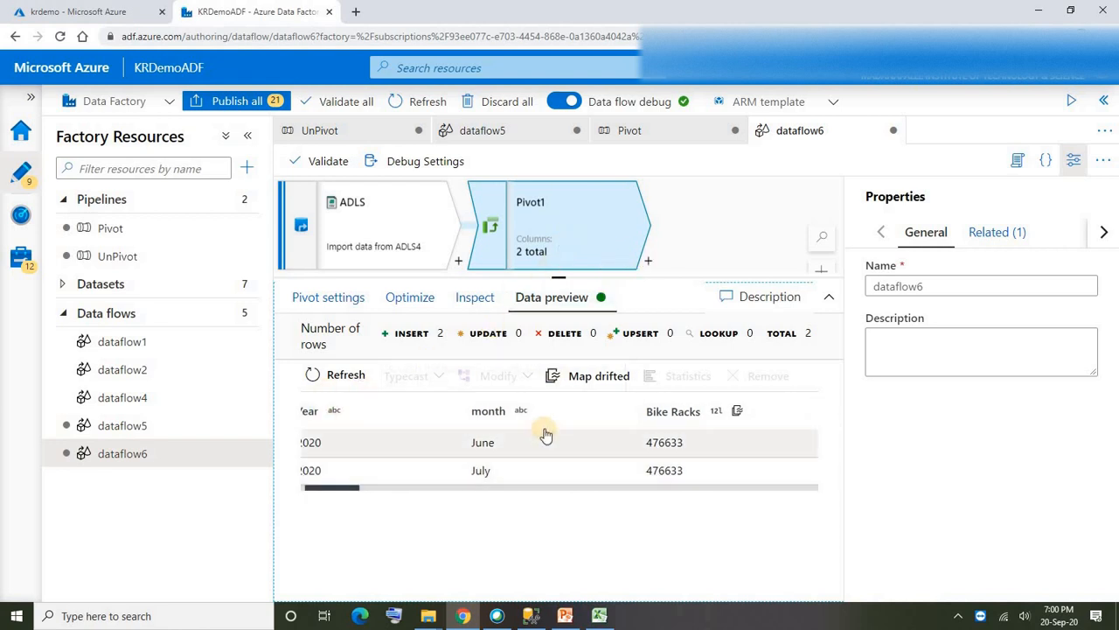
pyautogui.hscroll(-1, 570, 464)
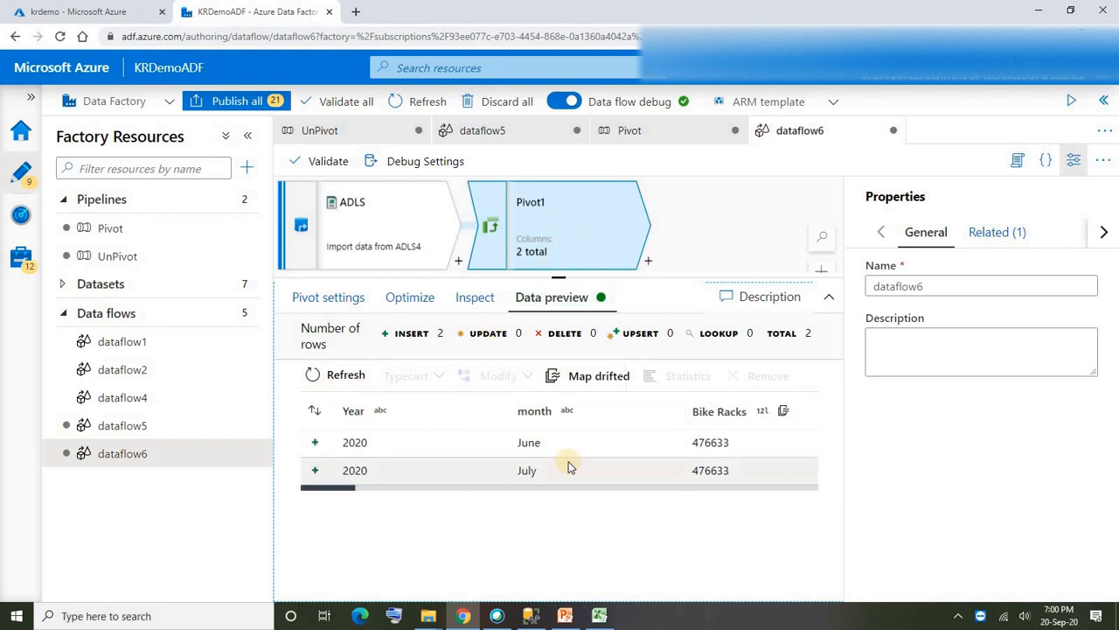
pyautogui.click(582, 378)
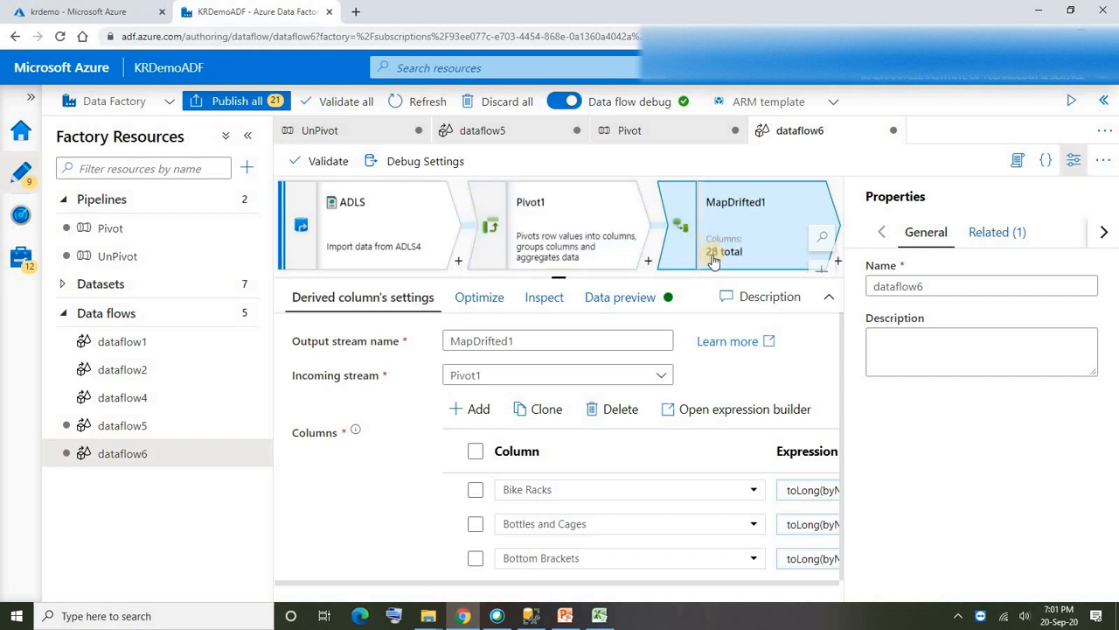
# - Review the drifted column mappings and their expressions in MapDrifted1, and hide the data flow's properties
pyautogui.moveTo(564, 583)
pyautogui.mouseDown()
pyautogui.moveTo(590, 584)
pyautogui.moveTo(572, 584)
pyautogui.mouseUp()
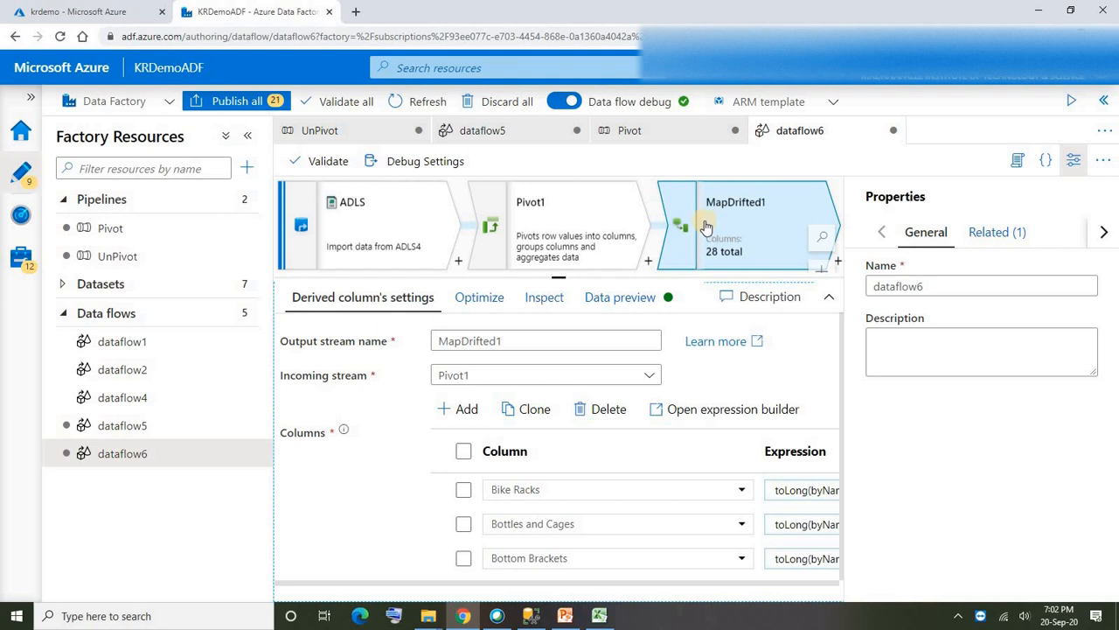
pyautogui.moveTo(840, 327); pyautogui.dragTo(845, 464)
pyautogui.scroll(10, 570, 489)
pyautogui.hscroll(2, 818, 330)
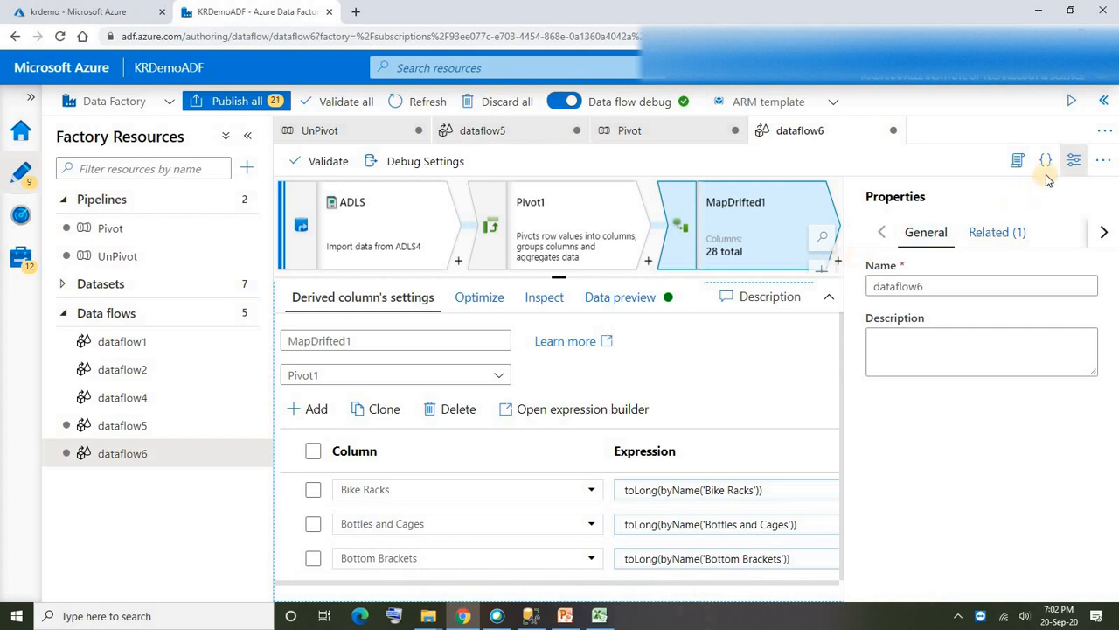
pyautogui.click(1074, 160)
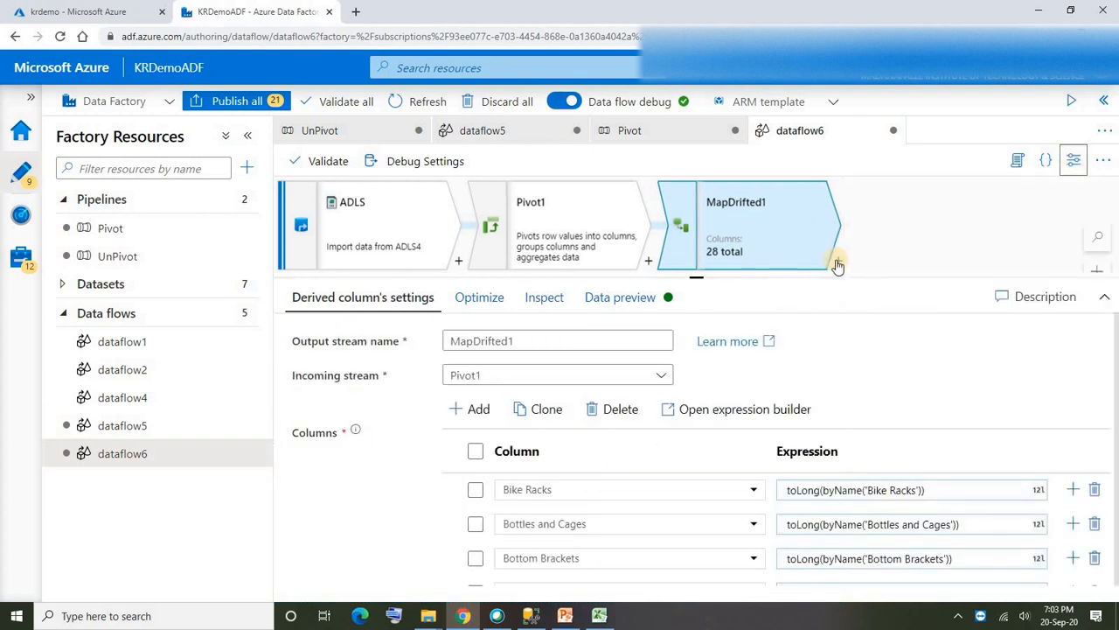
# - Add a sink after the MapDrifted1 transformation and name its output stream TargetDB
pyautogui.click(838, 262)
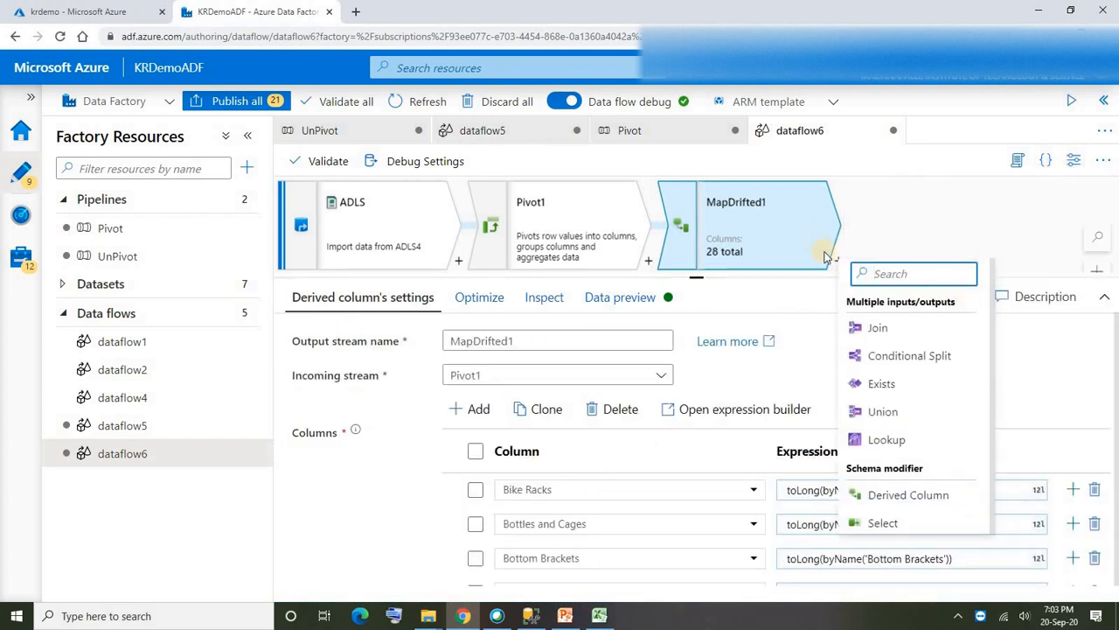
pyautogui.moveTo(993, 280); pyautogui.dragTo(976, 453)
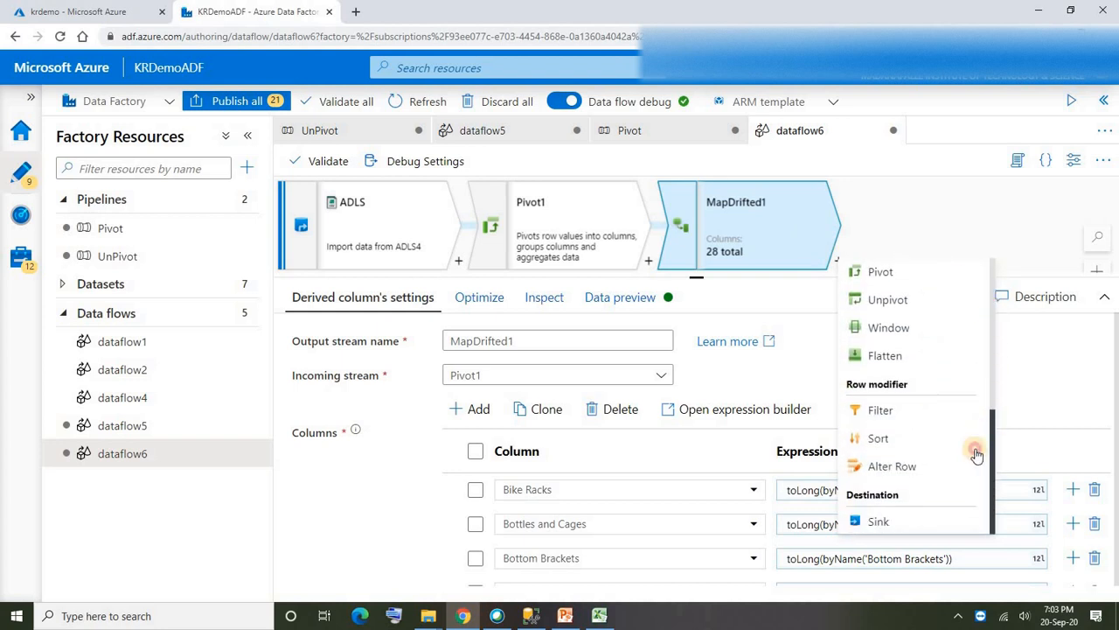
pyautogui.click(878, 522)
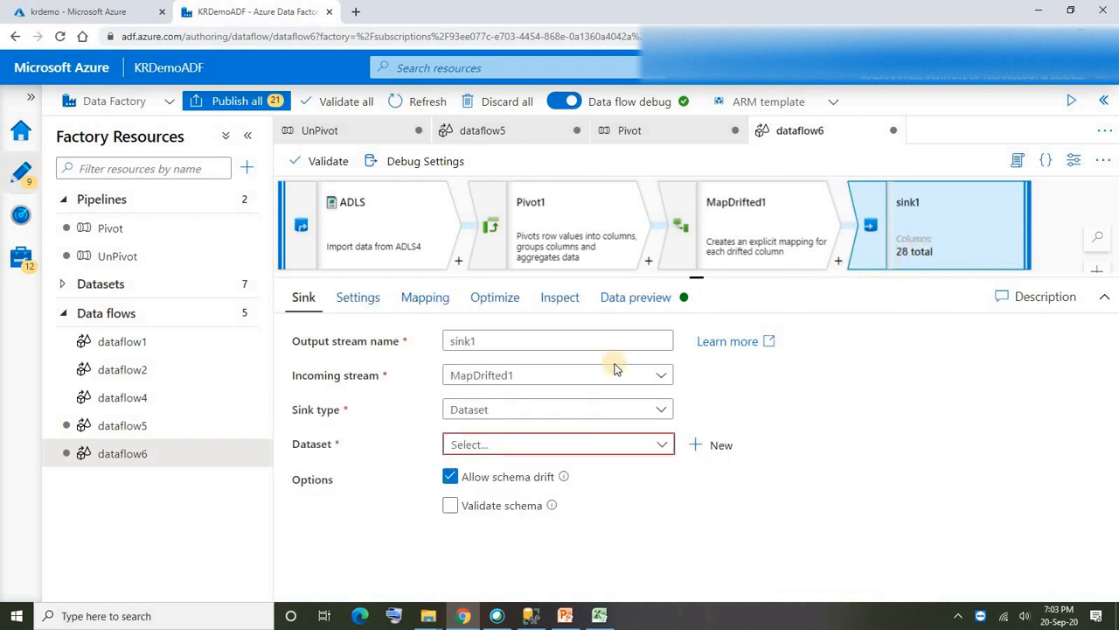
pyautogui.click(496, 345)
pyautogui.press('BackSpace')
pyautogui.press('BackSpace')
pyautogui.press('BackSpace')
pyautogui.press('BackSpace')
pyautogui.press('BackSpace')
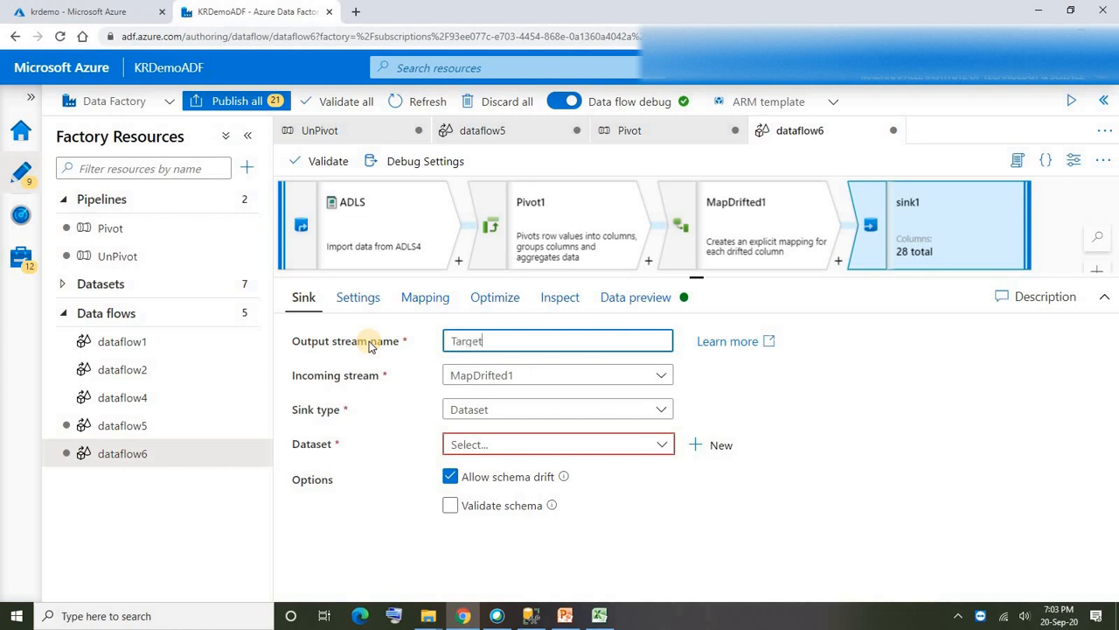
pyautogui.write('TargetDB')
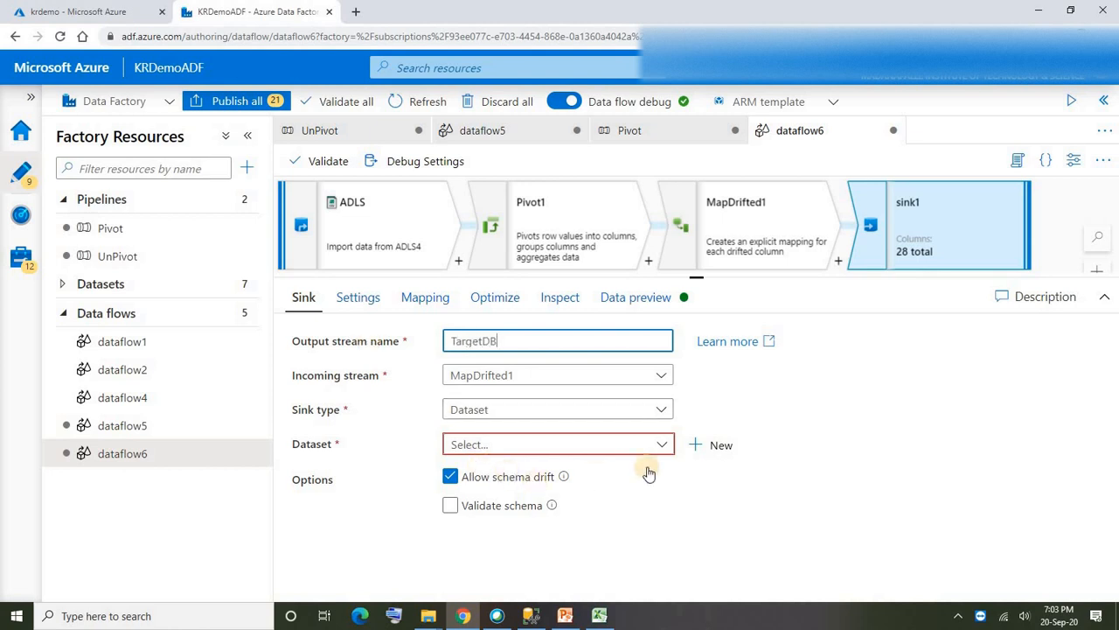
# - Start a new dataset for the TargetDB sink, using Azure SQL Database as its data store
pyautogui.click(716, 445)
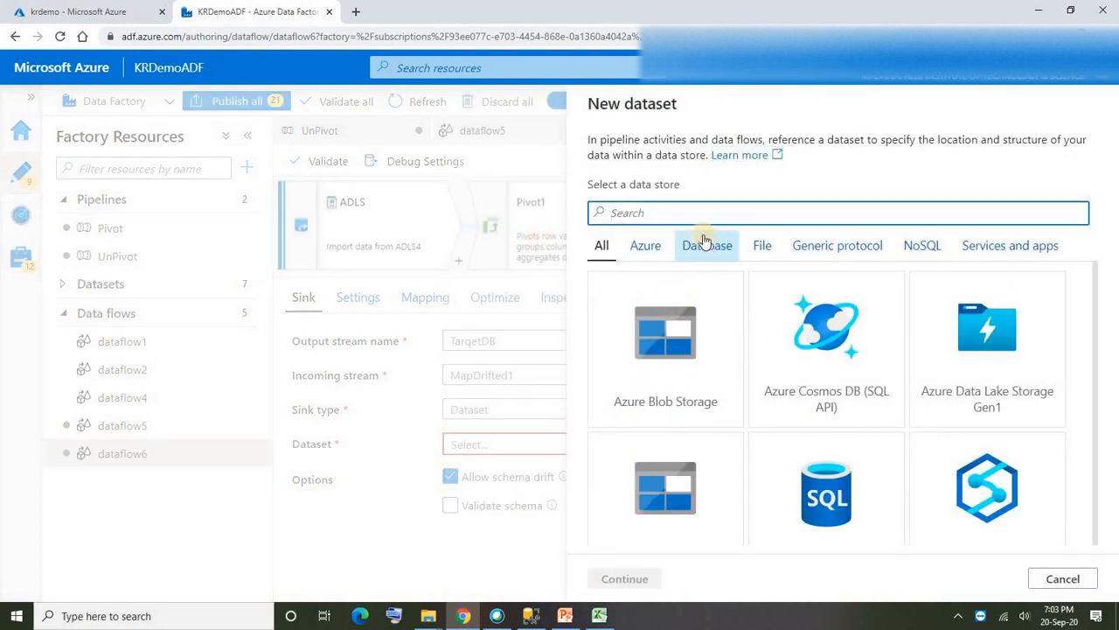
pyautogui.write('azure SQL')
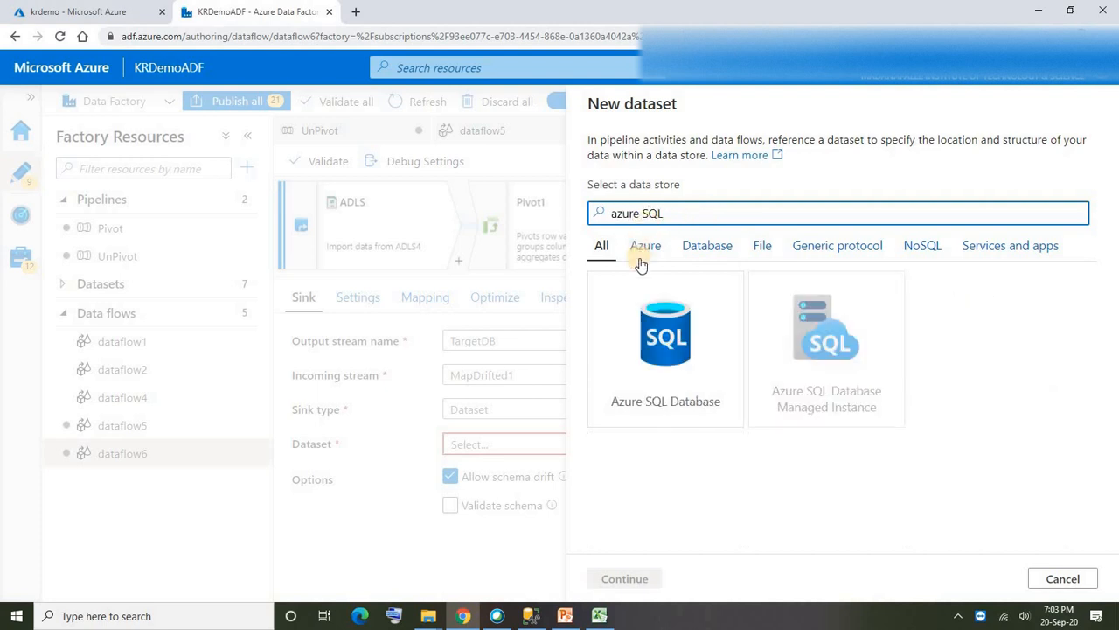
pyautogui.click(662, 324)
pyautogui.click(636, 576)
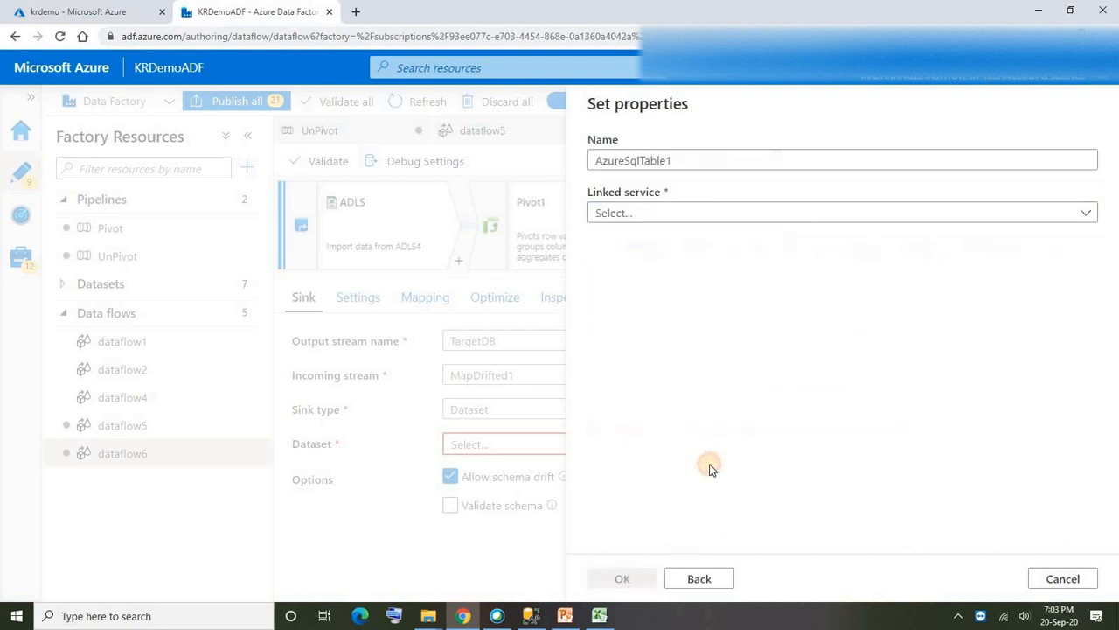
# - Name the dataset TargetDB3, use the Target linked service and have it create a new table named Product_Categoty_sales
pyautogui.moveTo(678, 160); pyautogui.dragTo(450, 162)
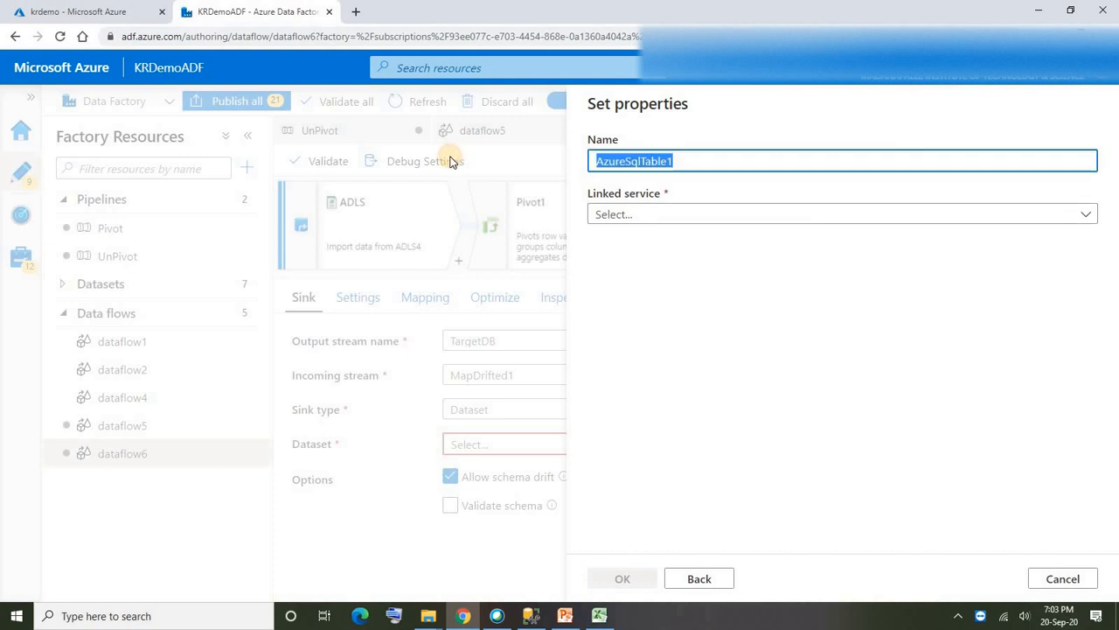
pyautogui.write('TargetDB3')
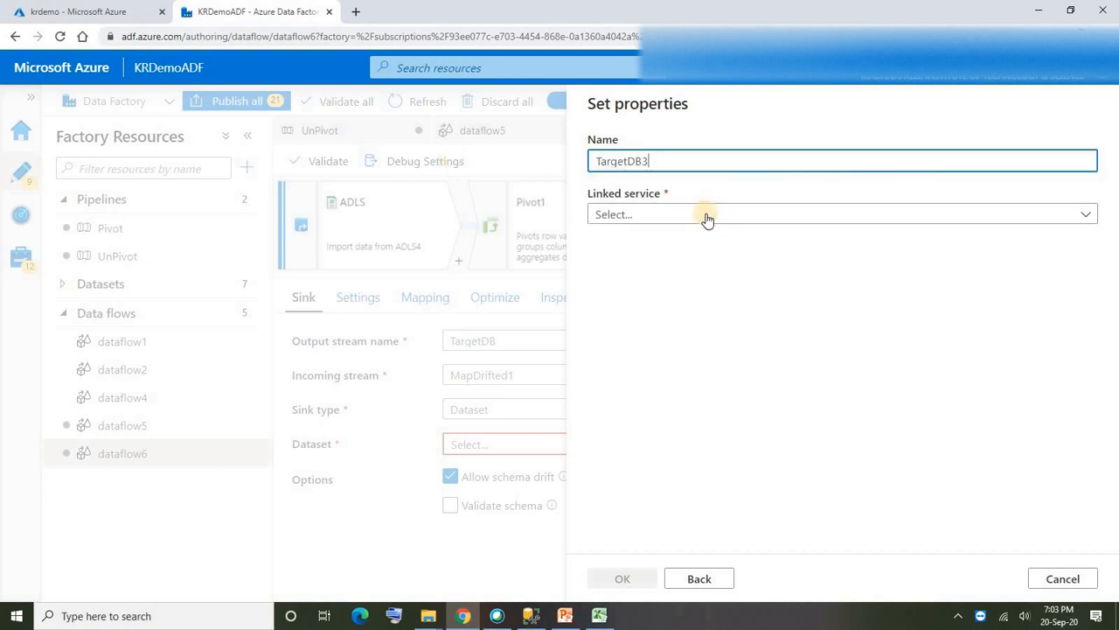
pyautogui.click(638, 219)
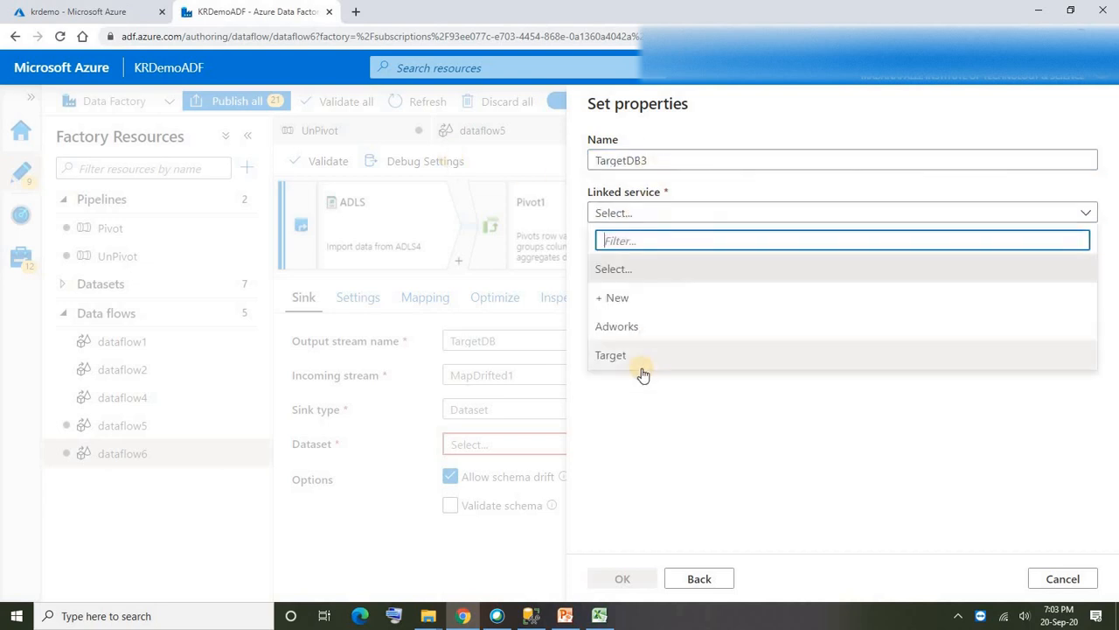
pyautogui.click(625, 356)
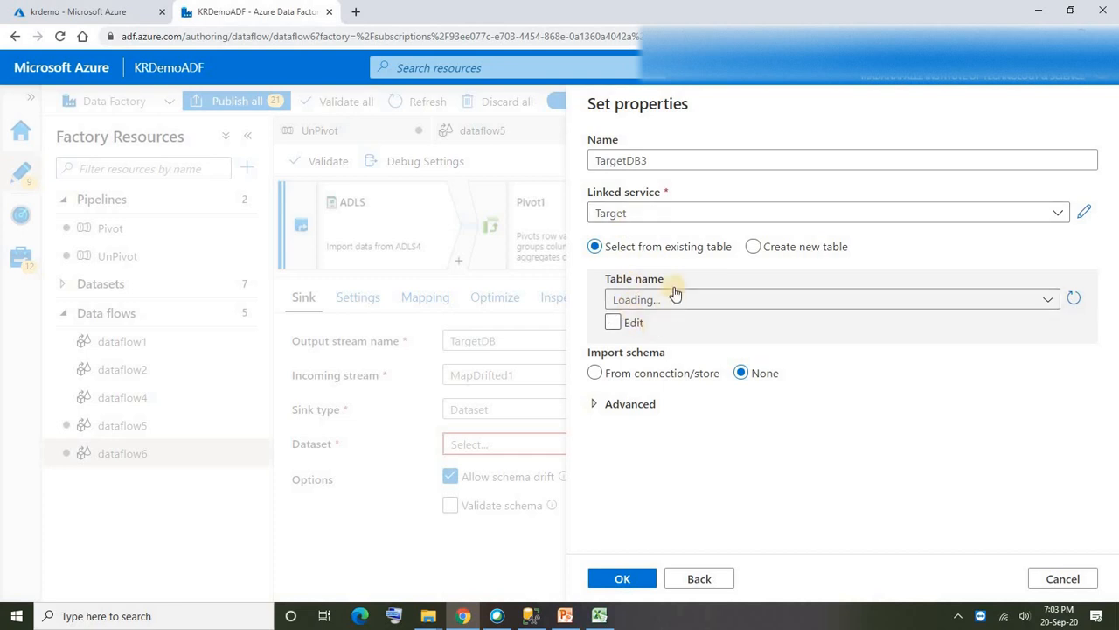
pyautogui.click(753, 248)
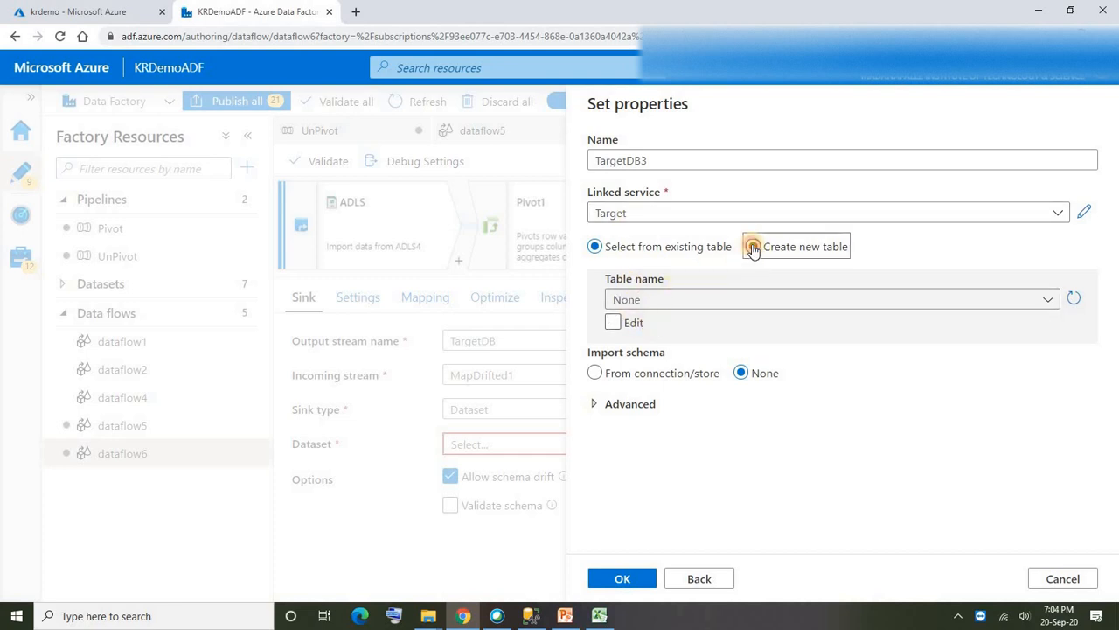
pyautogui.click(887, 299)
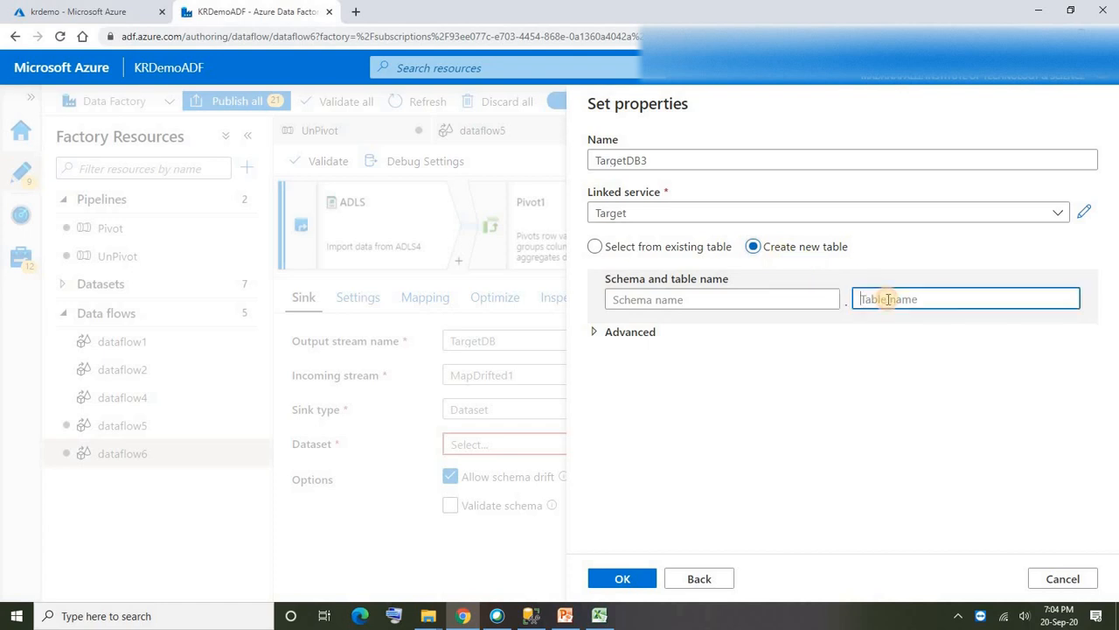
pyautogui.write('Pa')
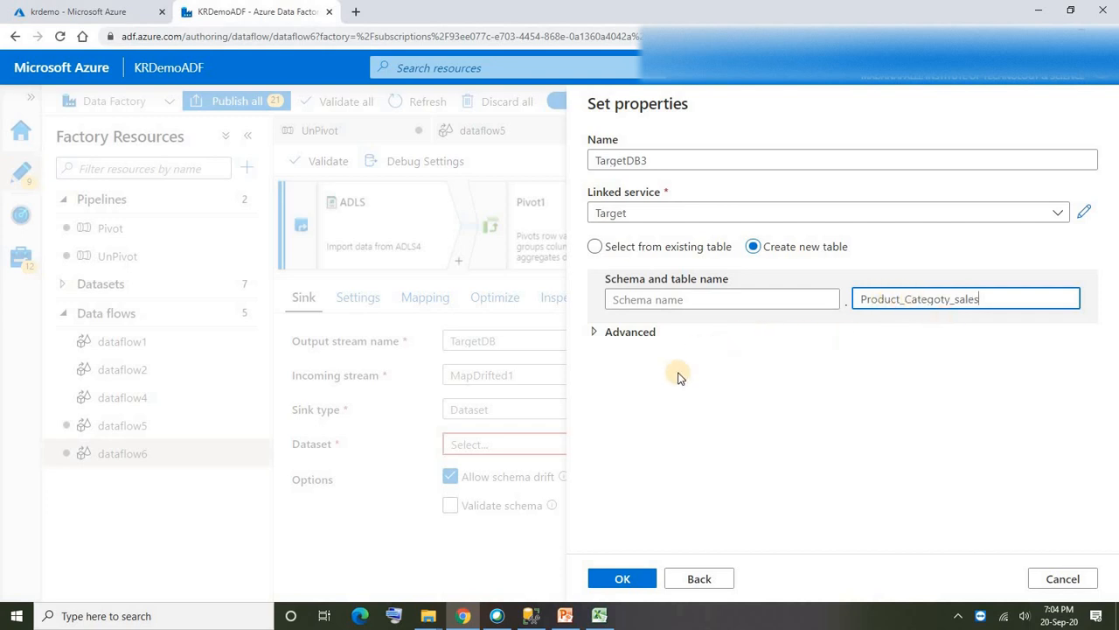
pyautogui.doubleClick(992, 300)
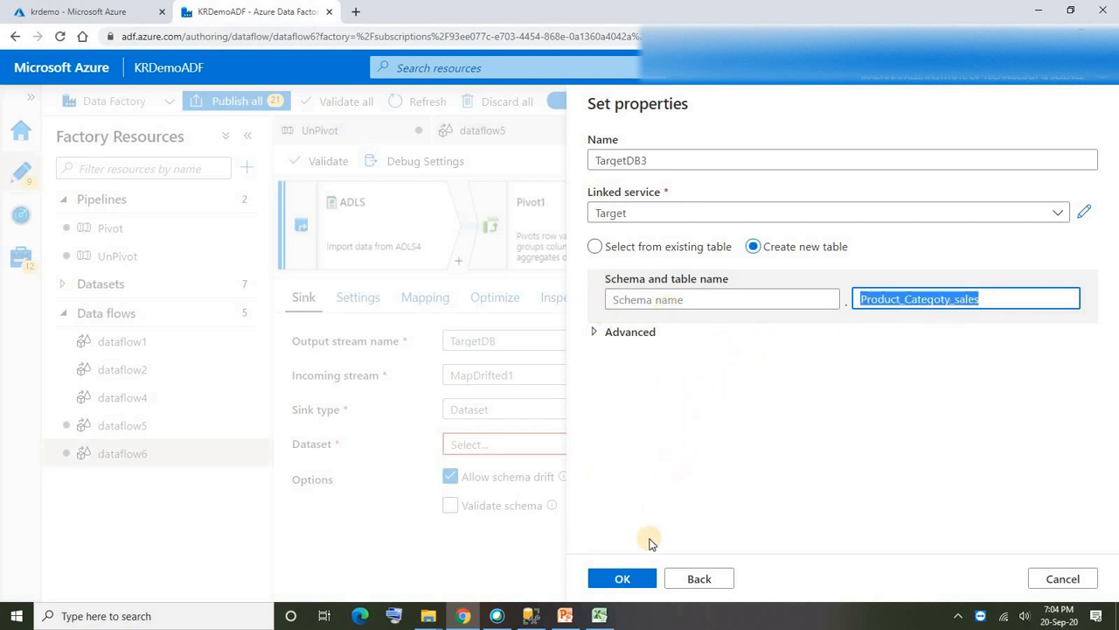
pyautogui.click(628, 584)
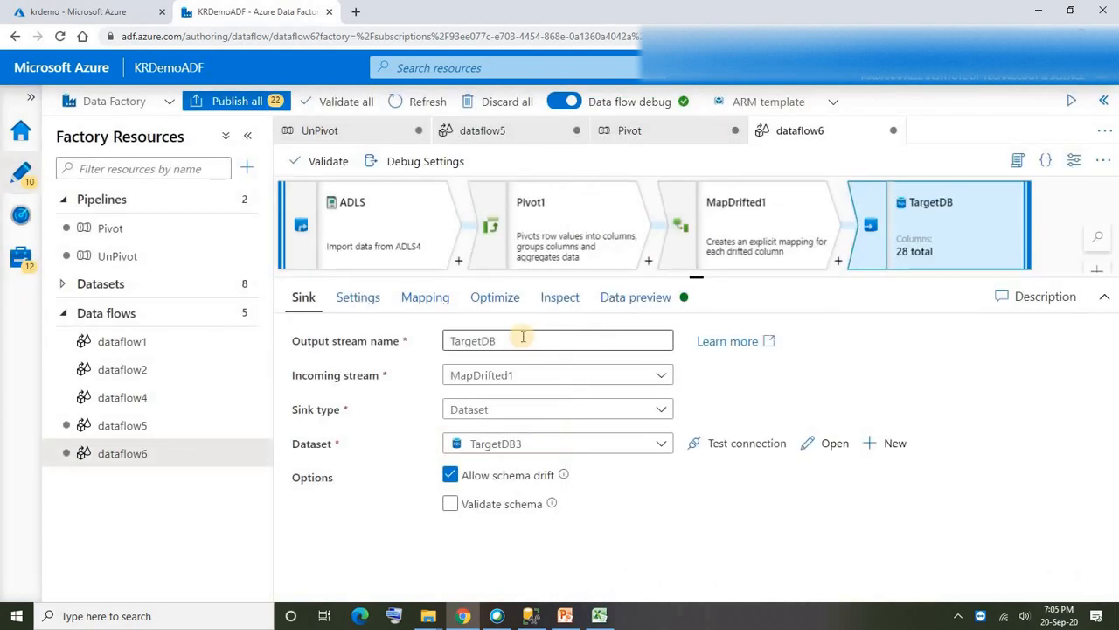
# - Review the sink's update settings, turn off auto mapping and check the input-to-output column mappings
pyautogui.click(365, 301)
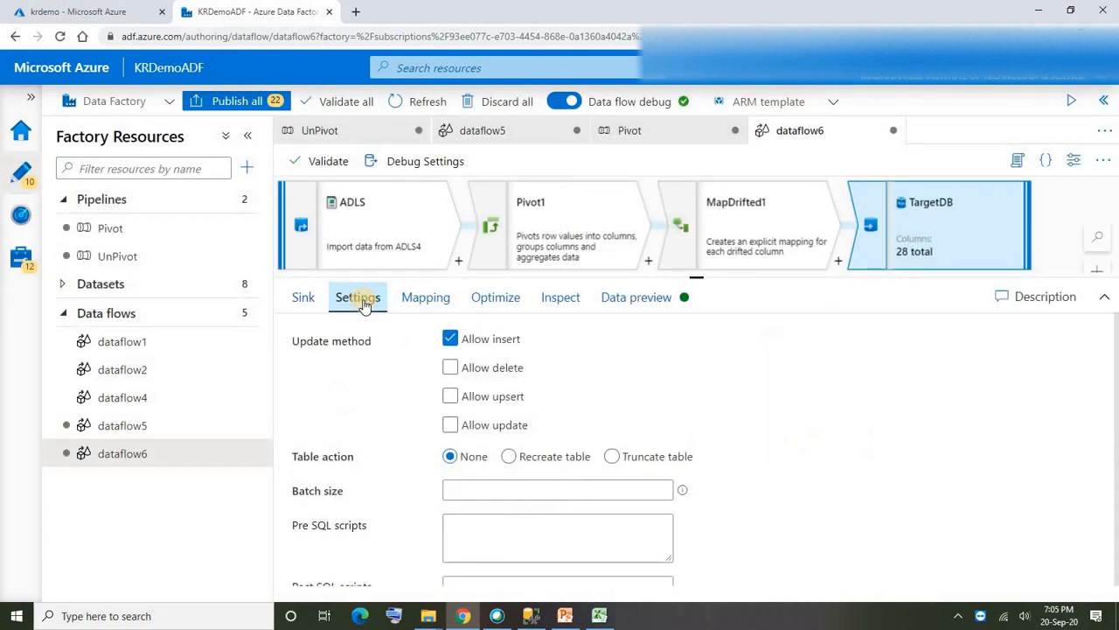
pyautogui.click(416, 302)
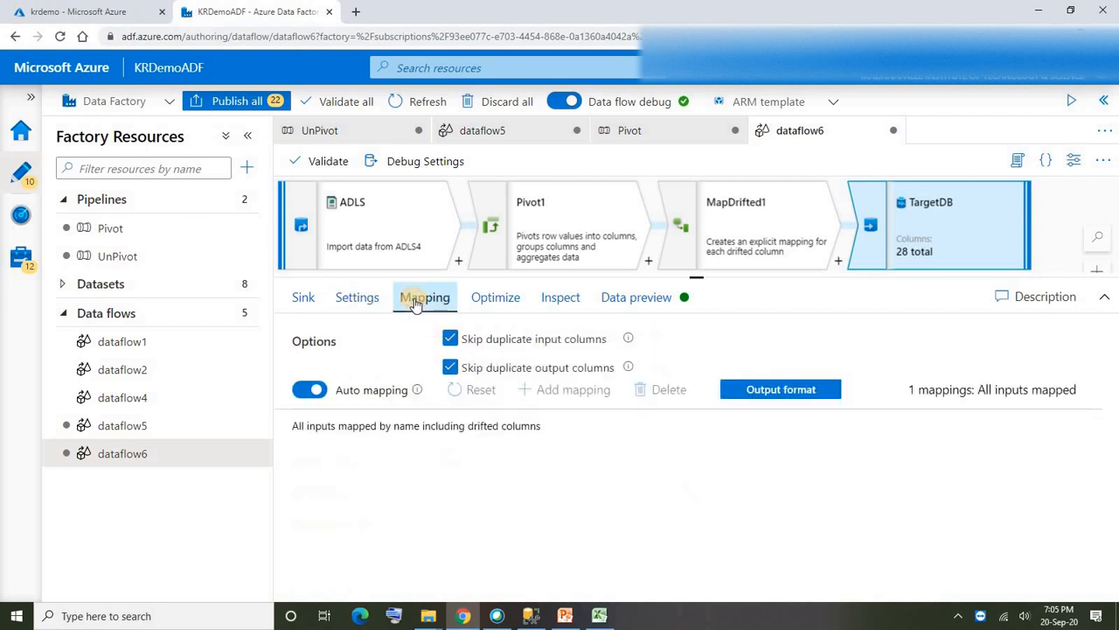
pyautogui.click(311, 389)
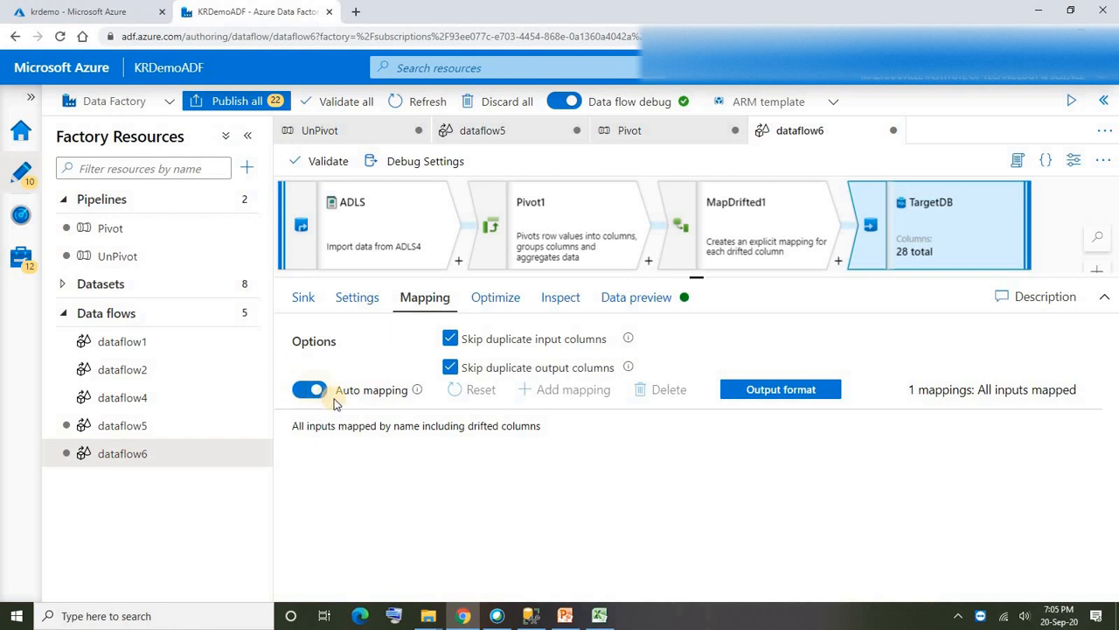
pyautogui.moveTo(1116, 350); pyautogui.dragTo(1116, 385)
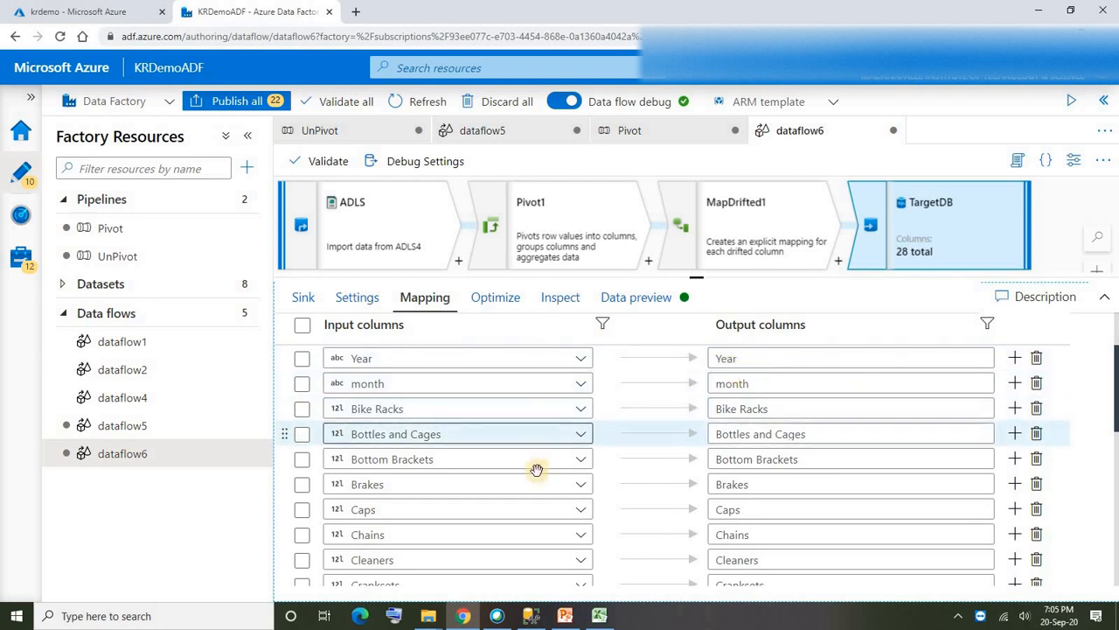
pyautogui.scroll(-5, 535, 481)
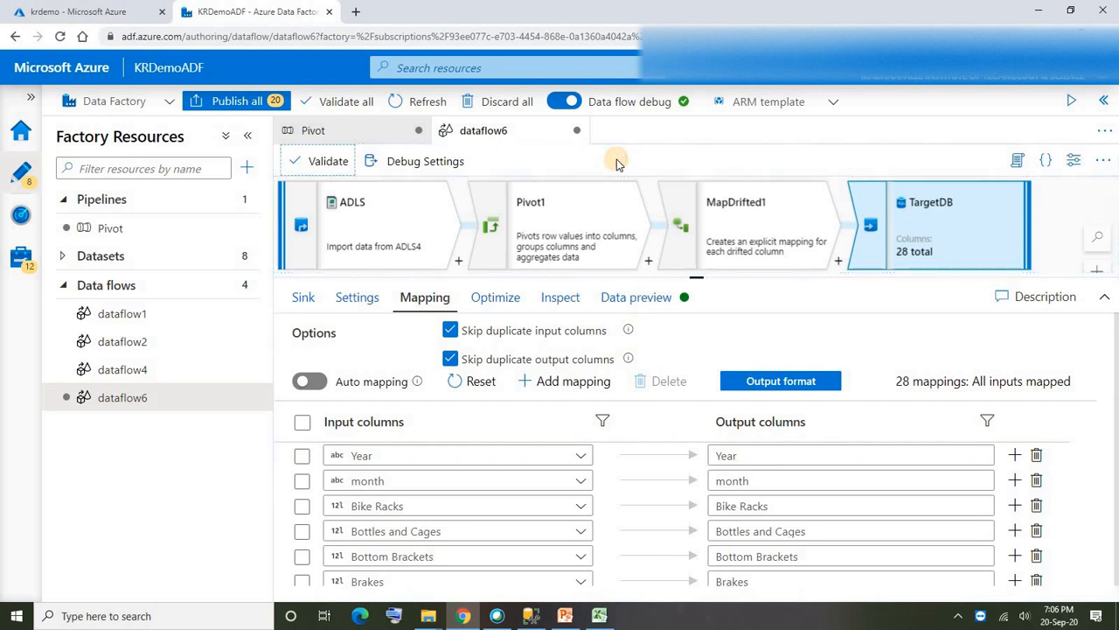
# - Open the Pivot pipeline and run it in debug mode
pyautogui.click(324, 130)
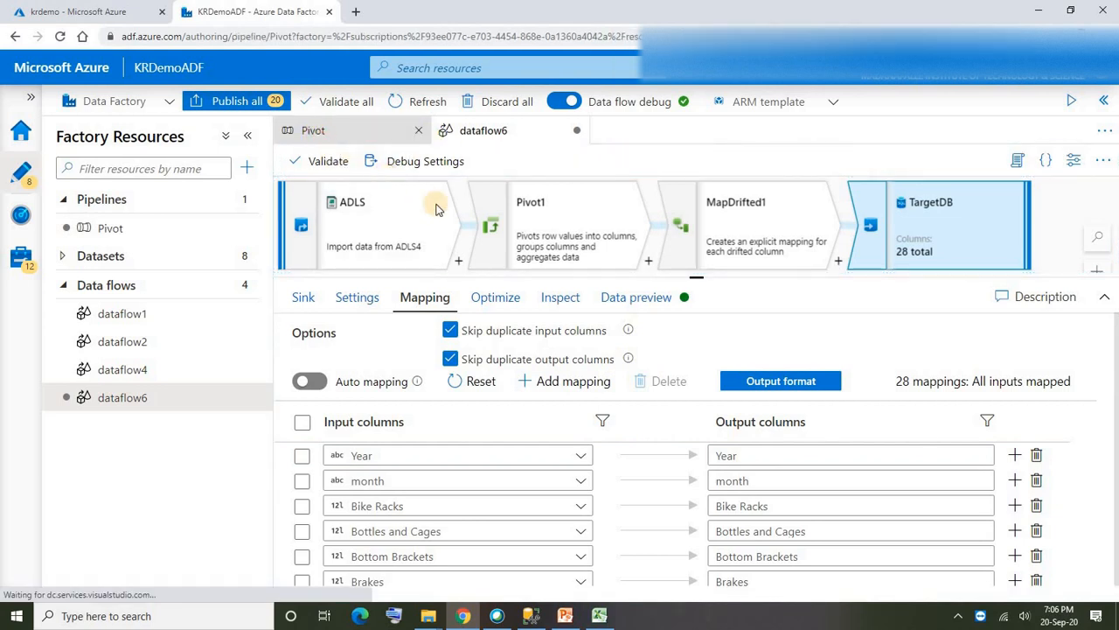
pyautogui.click(673, 205)
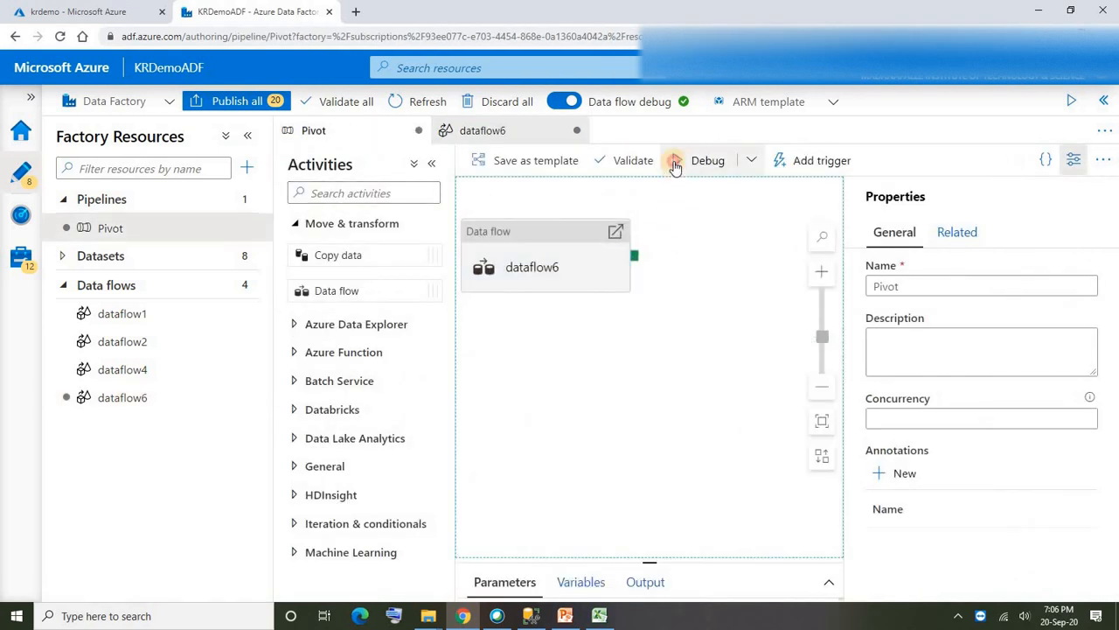
pyautogui.click(676, 163)
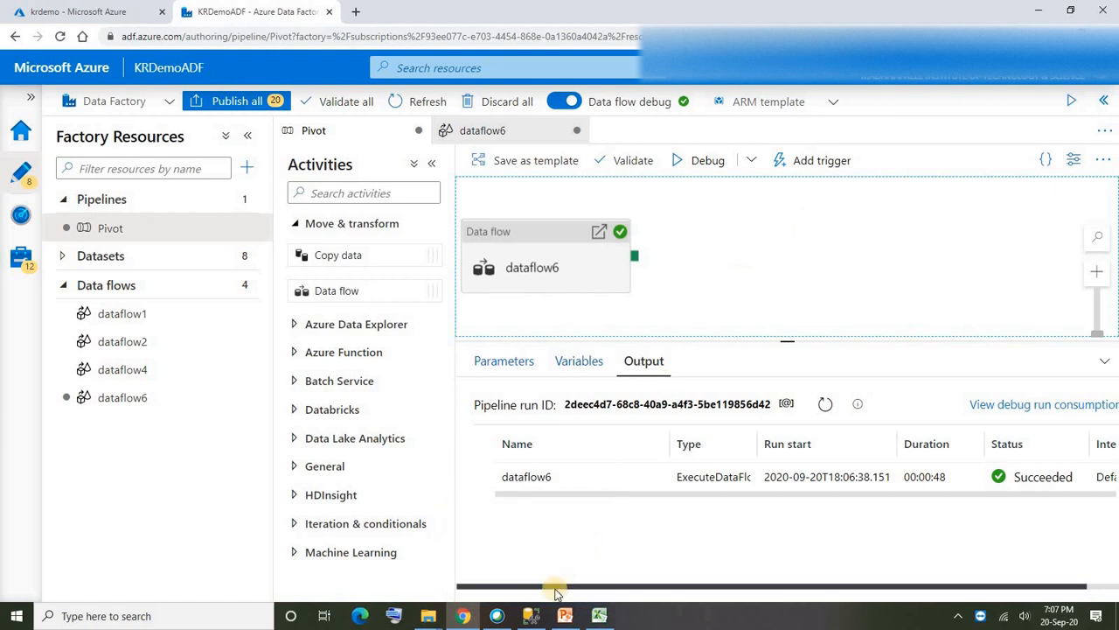
# - Switch to SQL Server Management Studio and run select * from Product_Categoty_sales against the TargetDB database
pyautogui.click(530, 616)
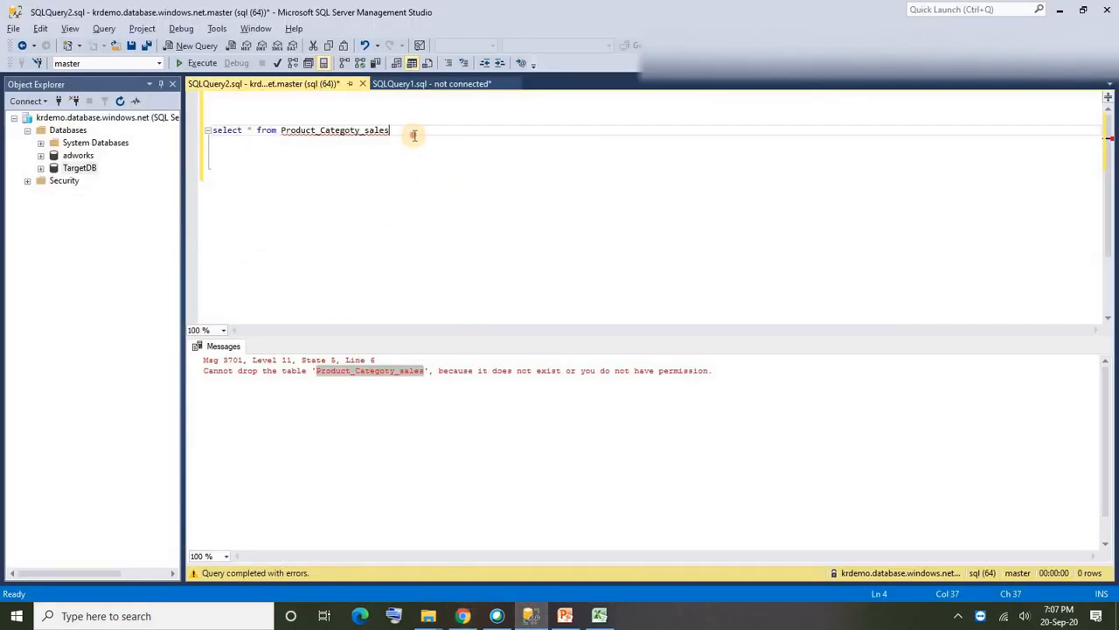
pyautogui.moveTo(429, 137); pyautogui.dragTo(207, 130)
pyautogui.click(198, 63)
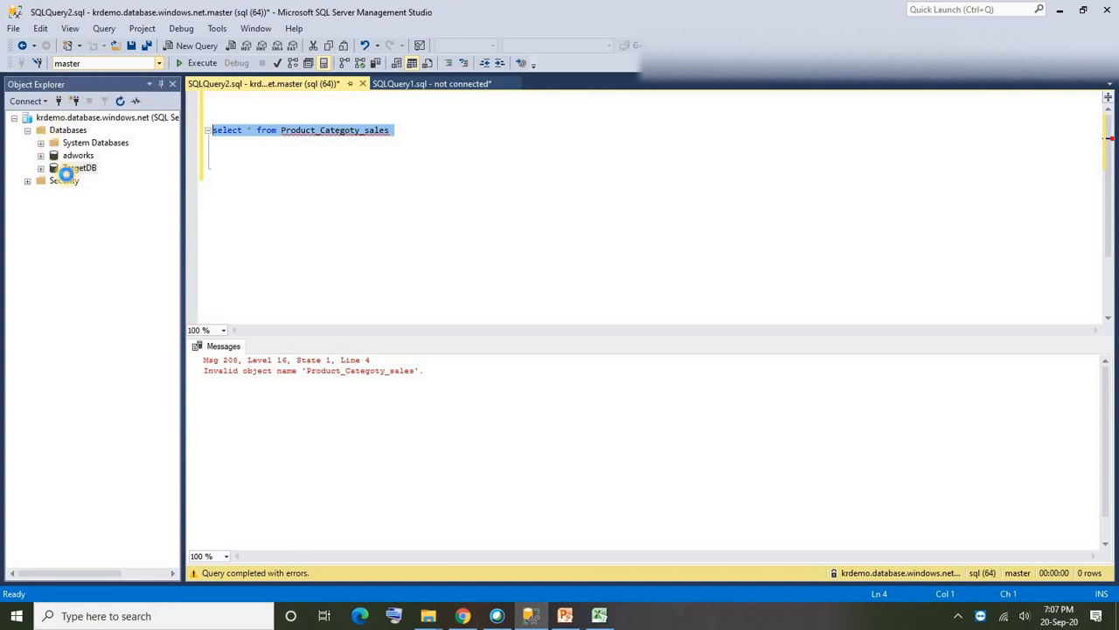
pyautogui.click(75, 103)
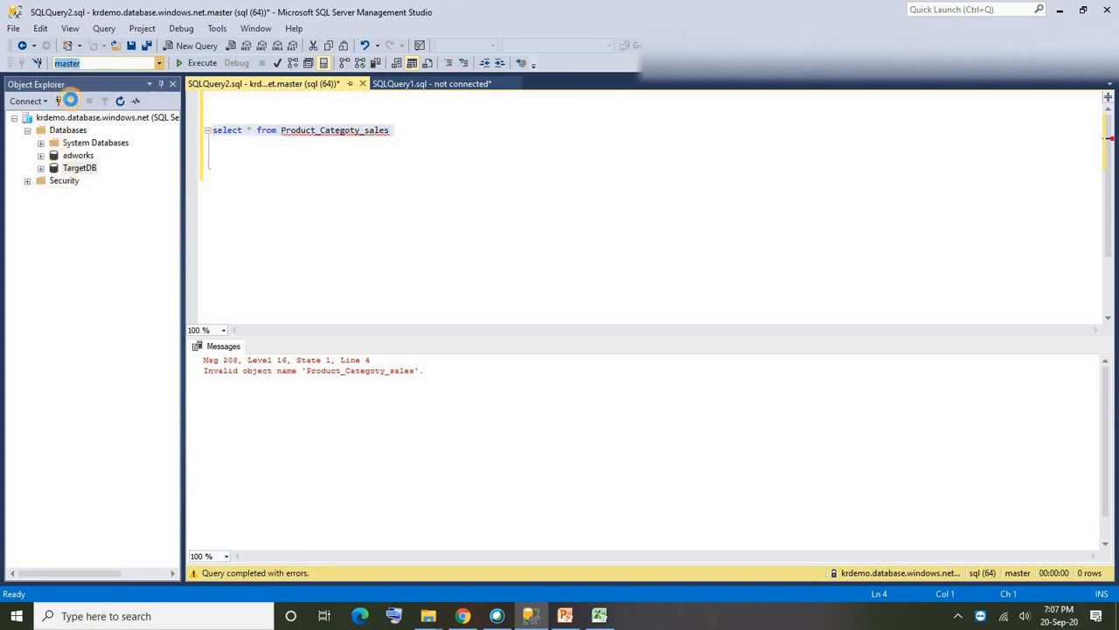
pyautogui.click(200, 66)
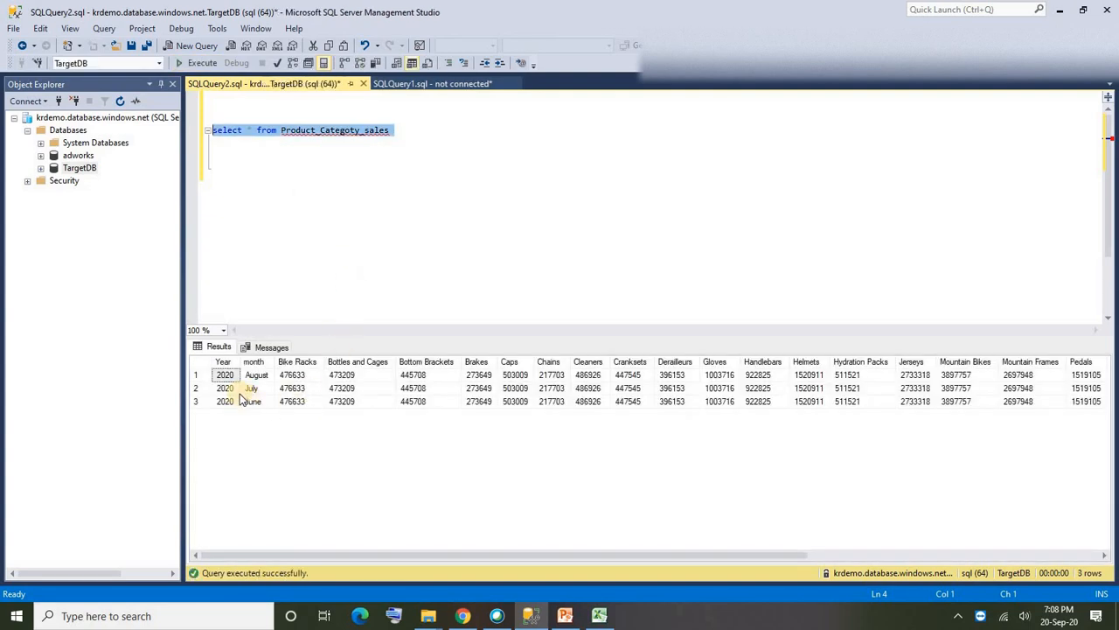
# - Examine the result rows and the Year and month columns of the pivoted sales table
pyautogui.click(196, 376)
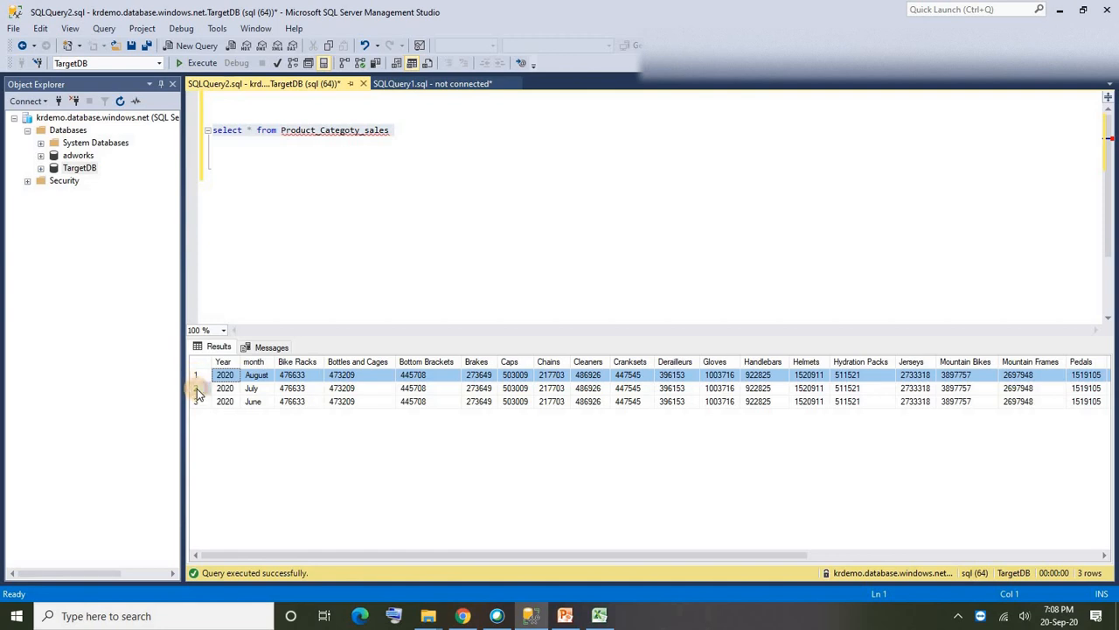
pyautogui.click(197, 390)
pyautogui.click(225, 362)
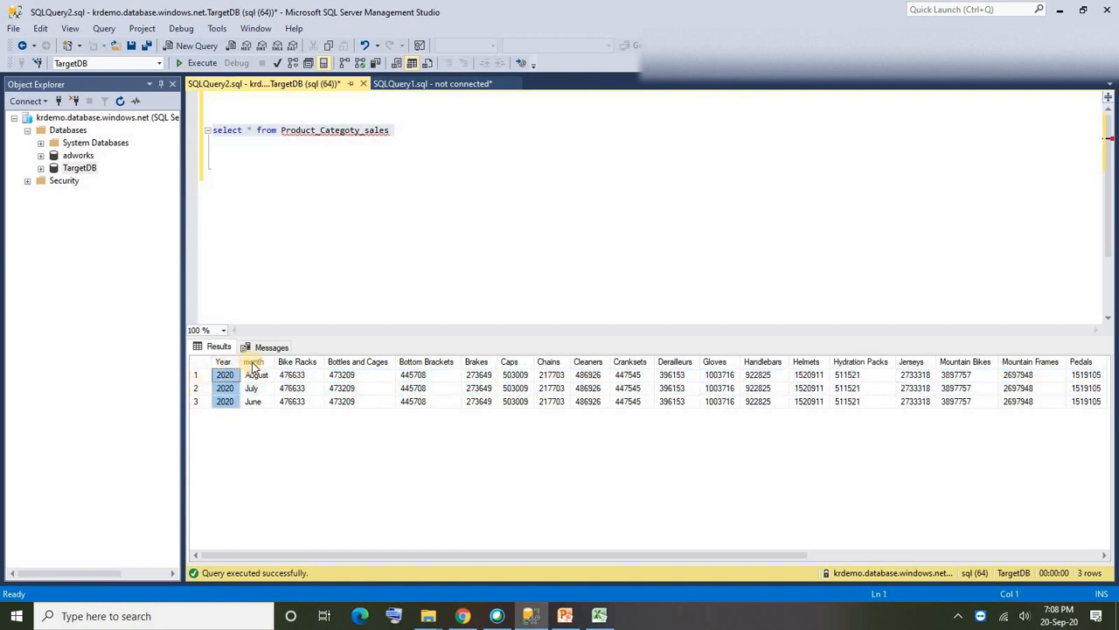
pyautogui.click(253, 362)
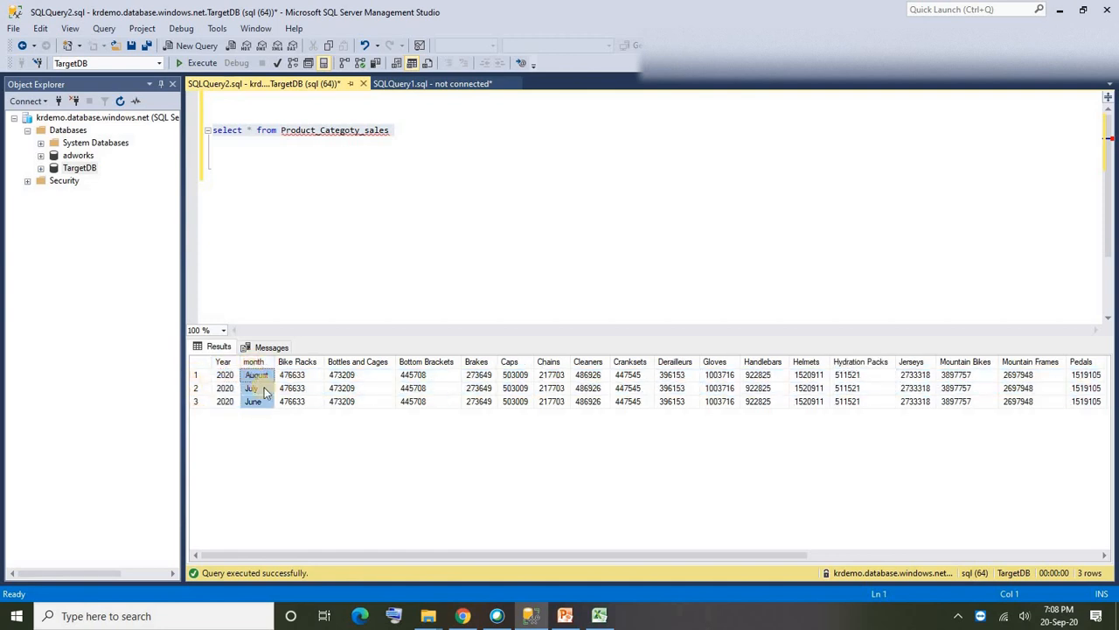
# - Examine the Bike Racks column, the July and August rows, and the remaining category columns of the pivoted sales results
pyautogui.click(300, 362)
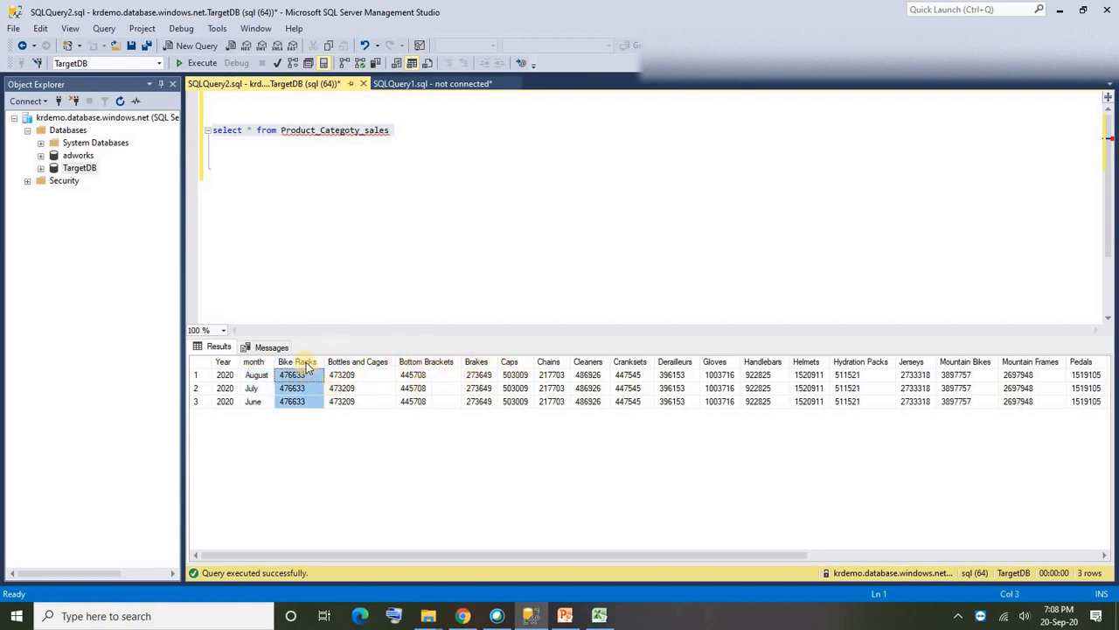
pyautogui.click(321, 441)
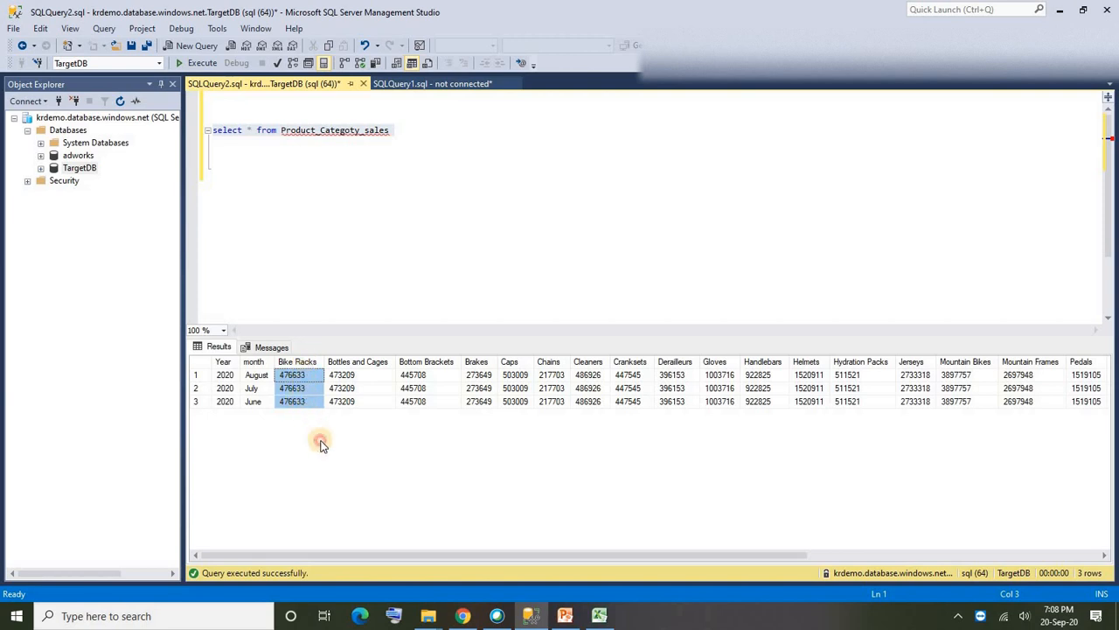
pyautogui.click(201, 390)
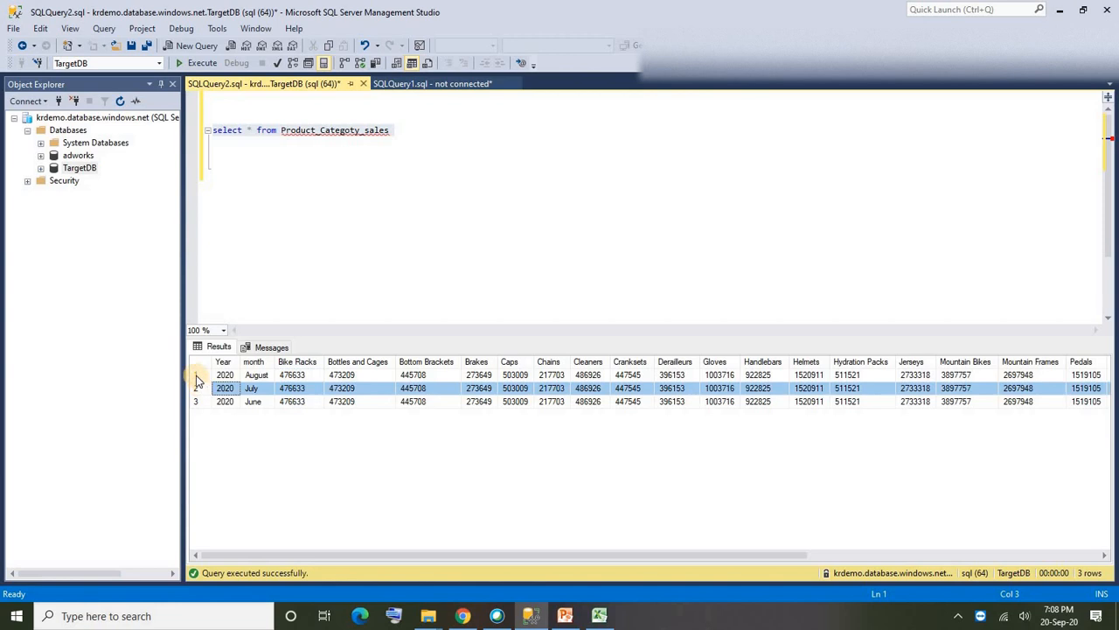
pyautogui.click(196, 376)
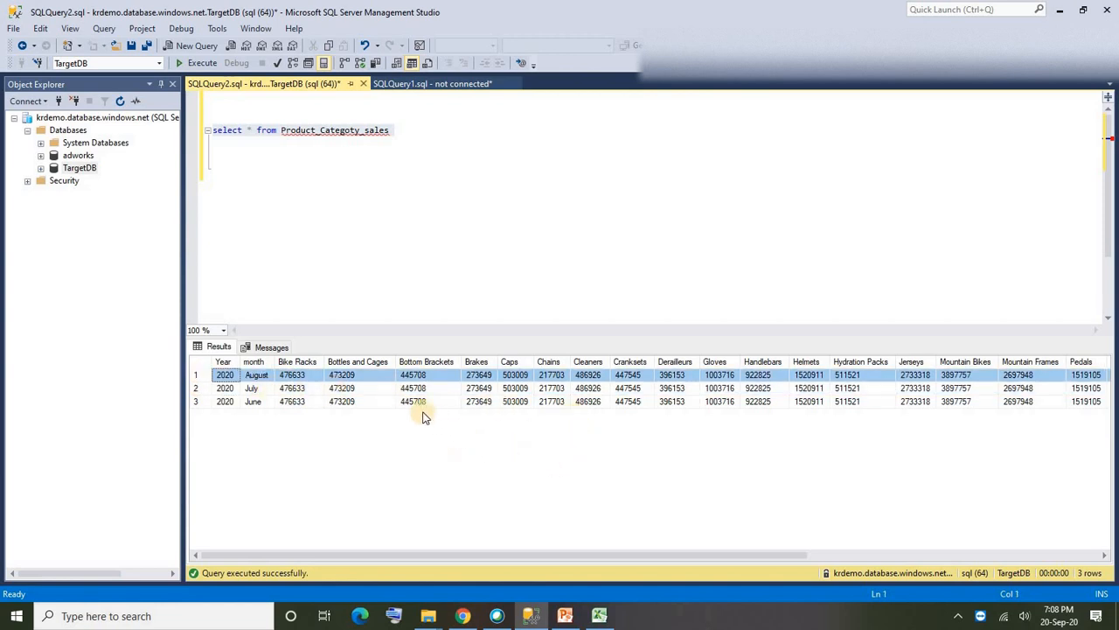
pyautogui.hscroll(5, 453, 534)
pyautogui.hscroll(-5, 420, 525)
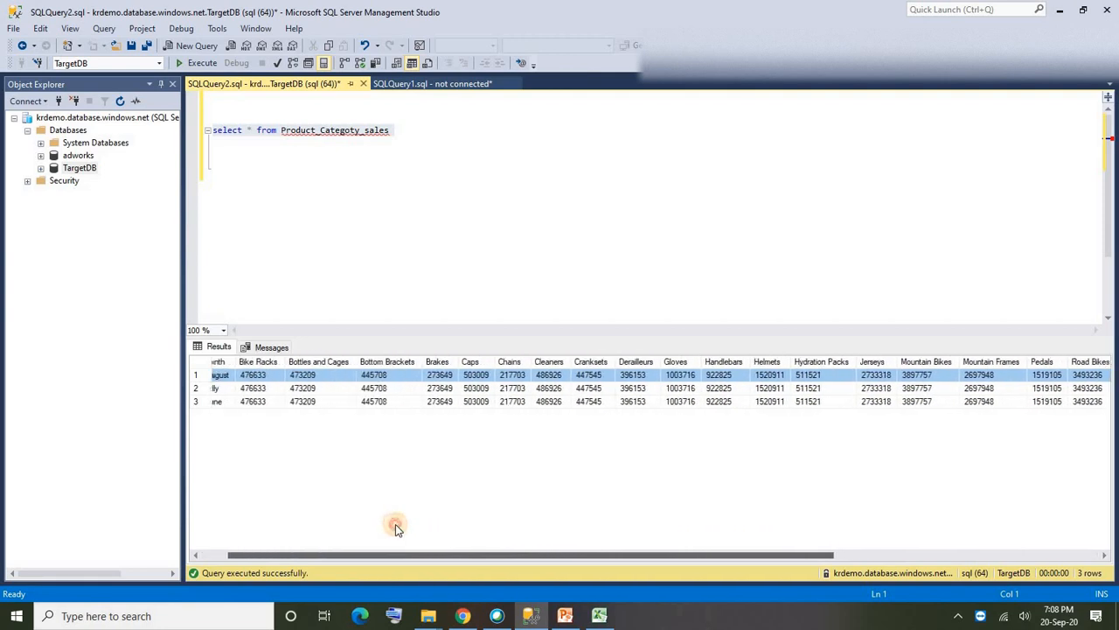
pyautogui.moveTo(343, 557); pyautogui.dragTo(324, 500)
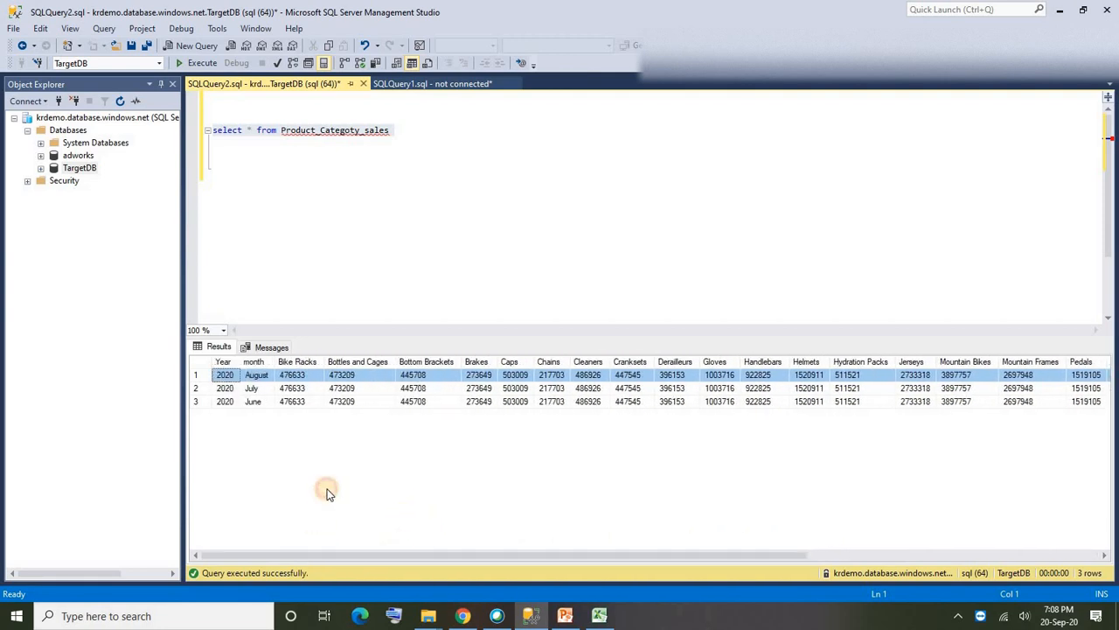